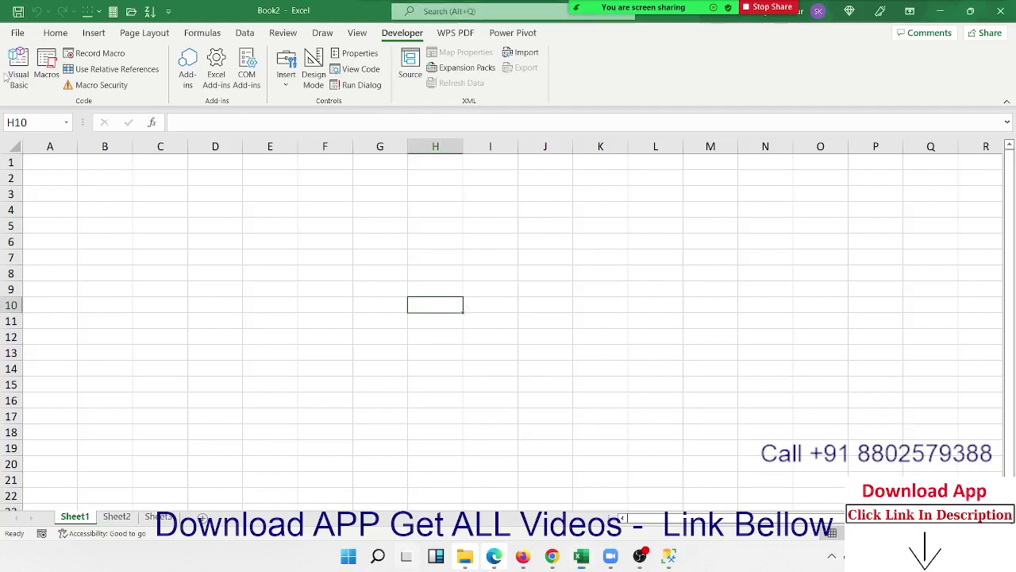
Open the VBA editor and delete all the existing code in Module1.
click(125, 210)
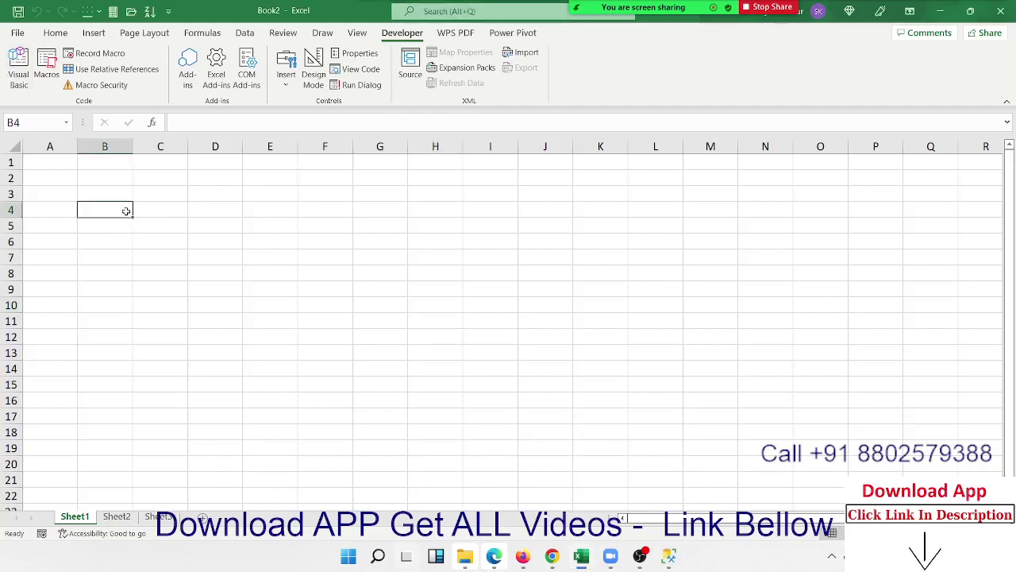
click(19, 65)
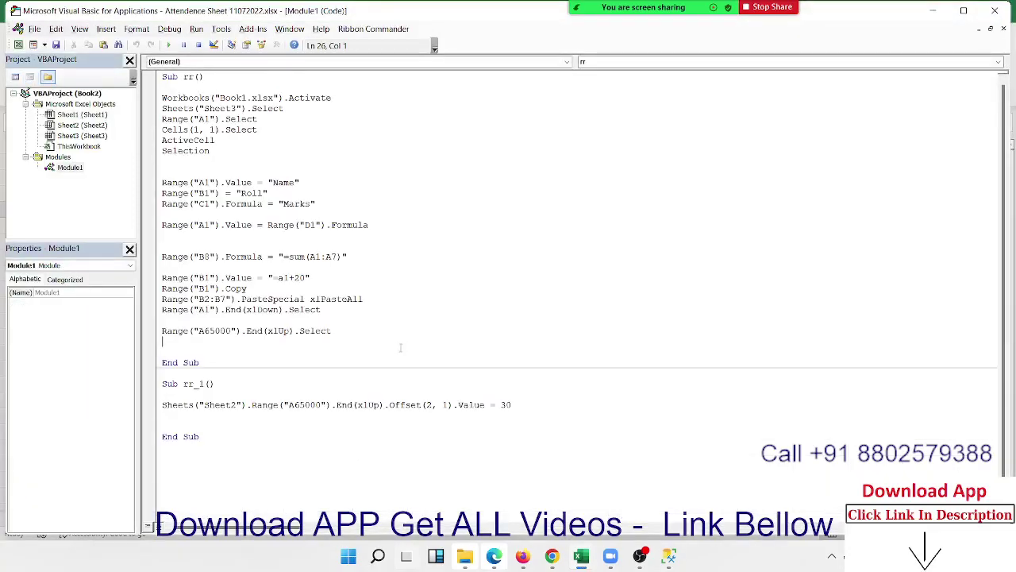
click(282, 321)
key(ctrl+a)
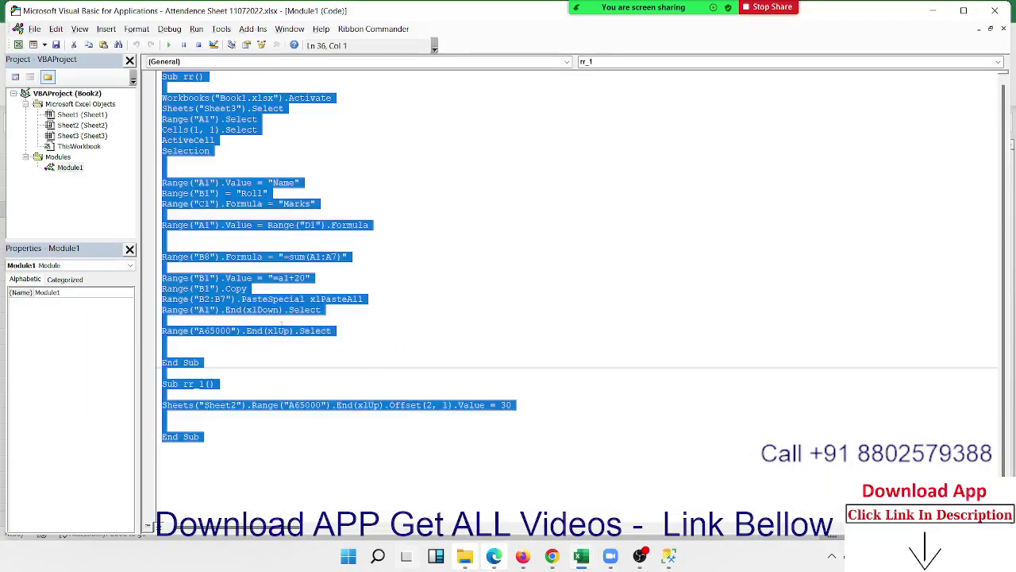
key(Delete)
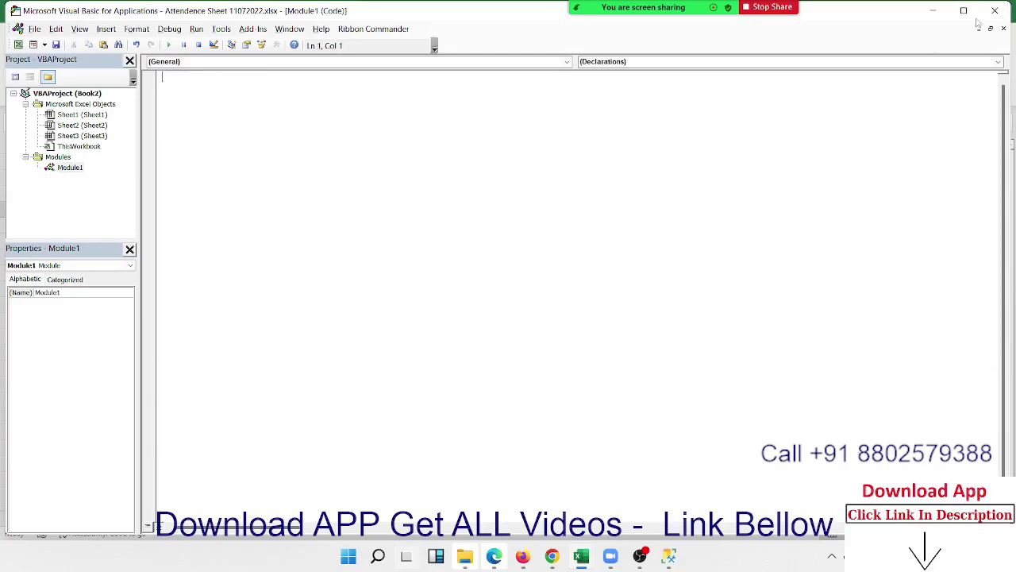
Snap the VBA editor to the left half and the Book2 workbook to the right.
mouse_move(967, 12)
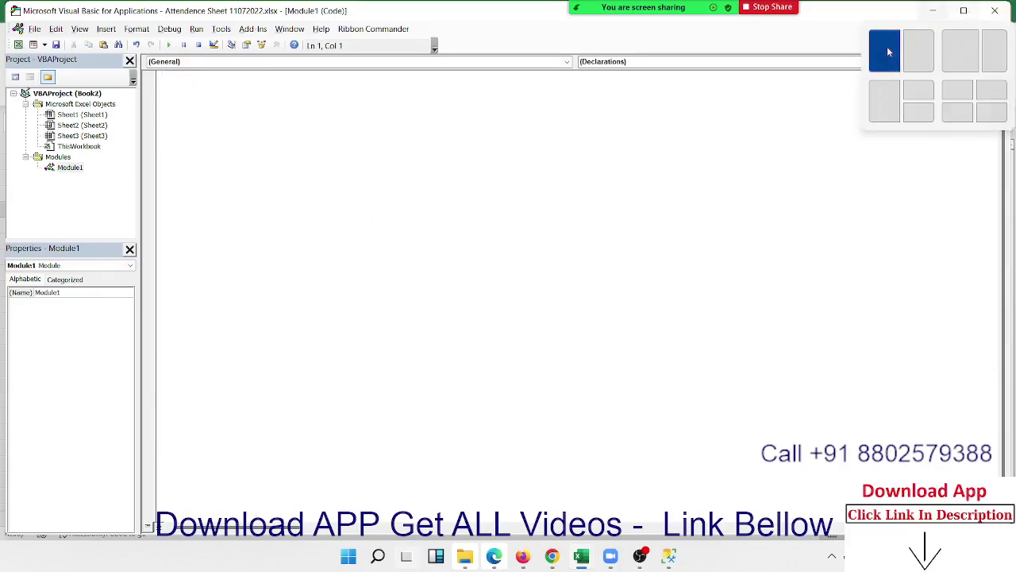
click(887, 46)
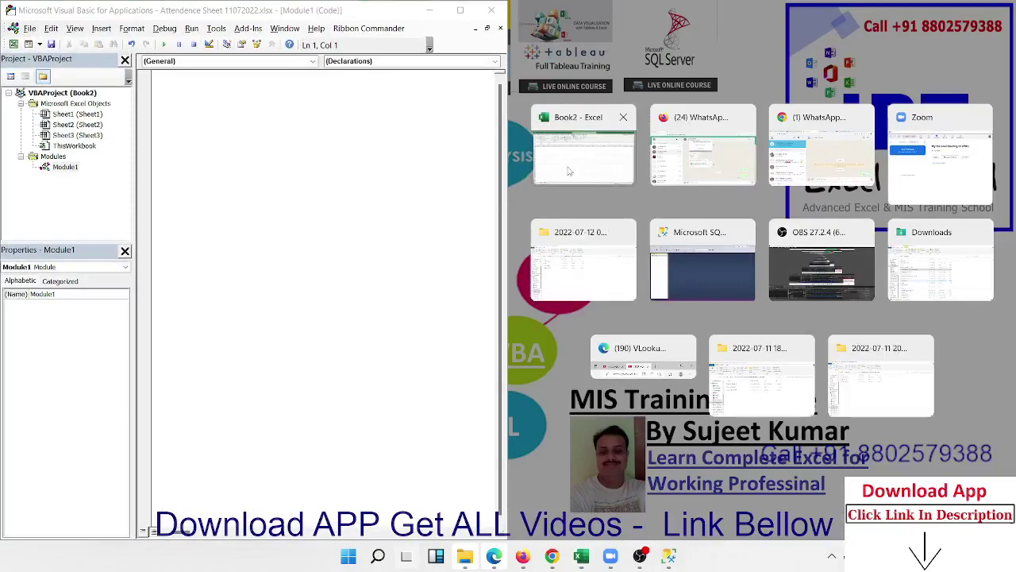
click(579, 151)
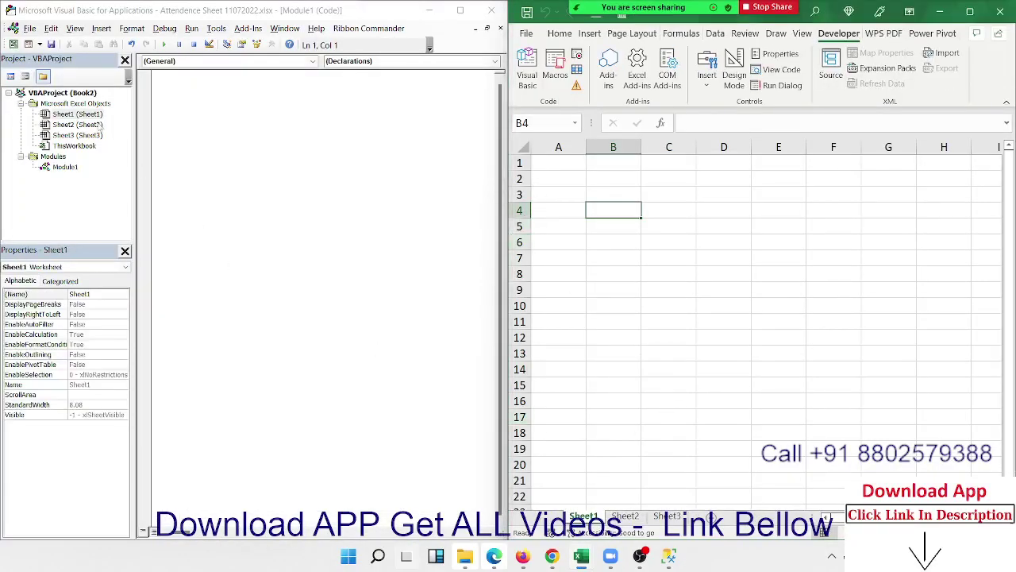
Create an empty Sub mkatt() procedure in Module1.
click(174, 96)
text(su)
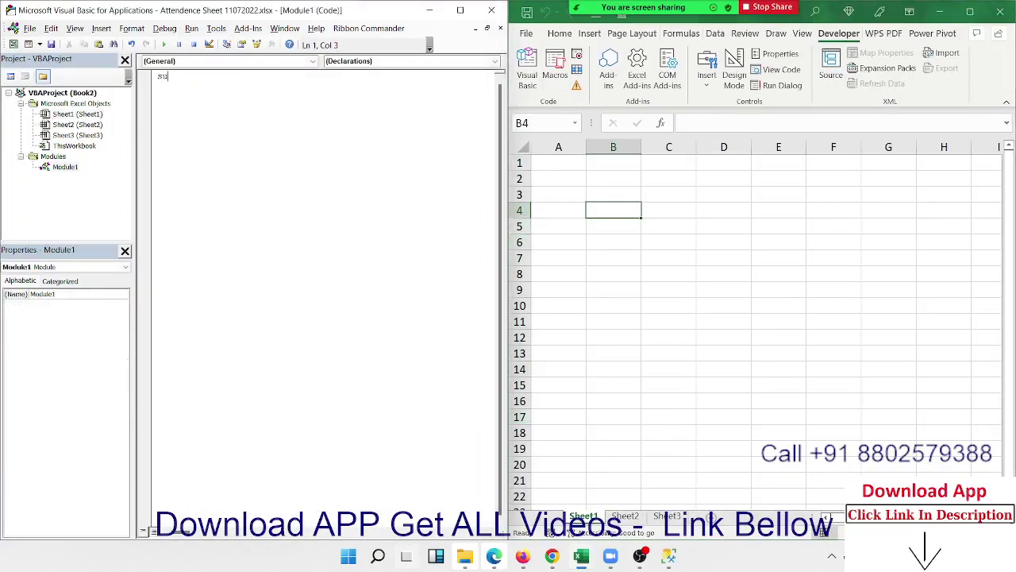
text(b )
text(rr)
text(())
key(BackSpace)
key(BackSpace)
key(BackSpace)
key(BackSpace)
text(mkat)
text(t())
key(Return)
key(Return)
key(Return)
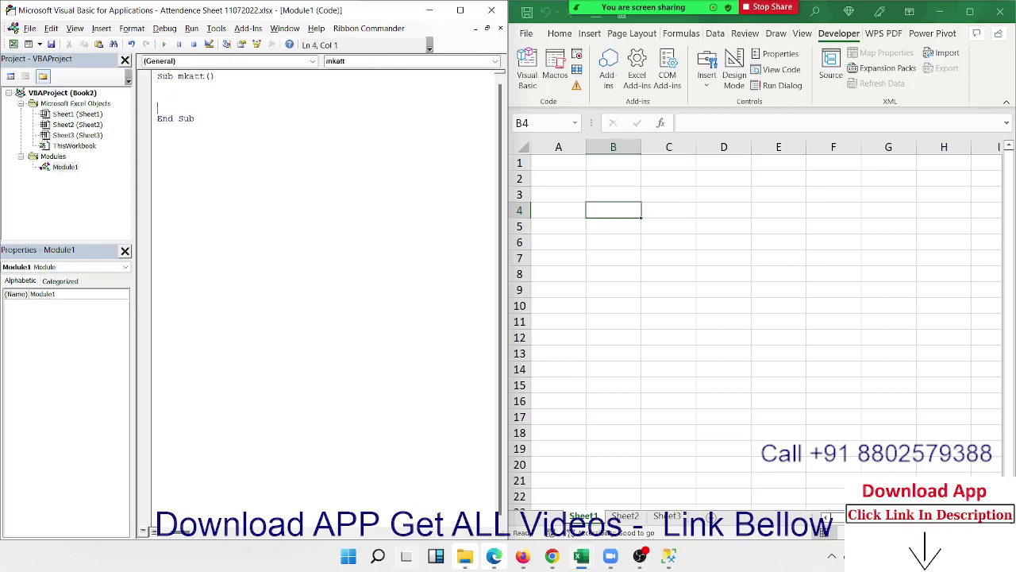
key(Return)
key(Return)
key(Up)
key(Up)
key(Up)
Add m = InputBox("Enter Month MMM") as the first line, correcting DDD to MMM.
text(m=)
text(input)
text(box()
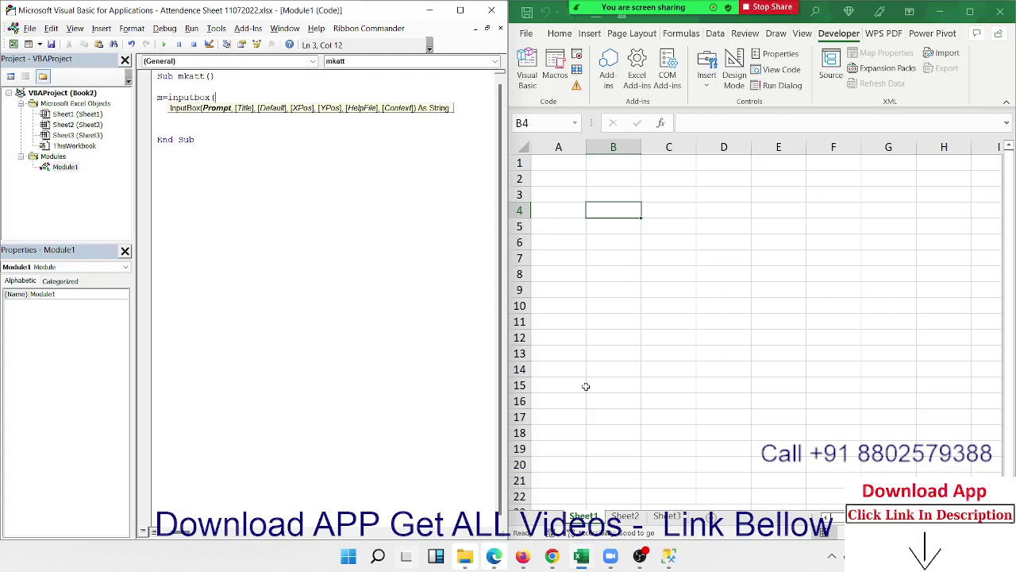
text("Enter)
text( Month )
text(DDD)
text("))
key(Return)
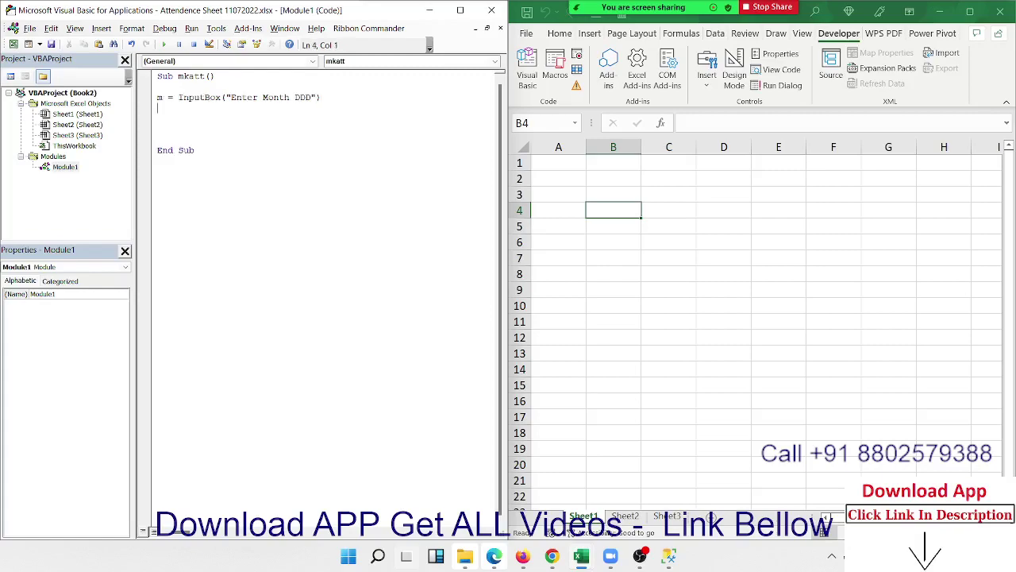
key(Return)
double_click(301, 97)
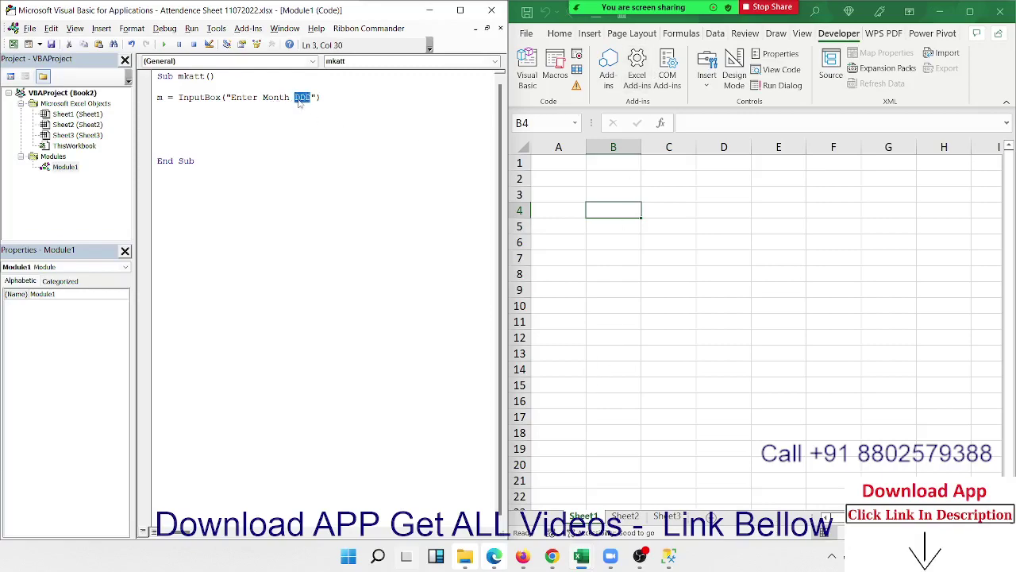
text(MMM)
key(Up)
click(561, 26)
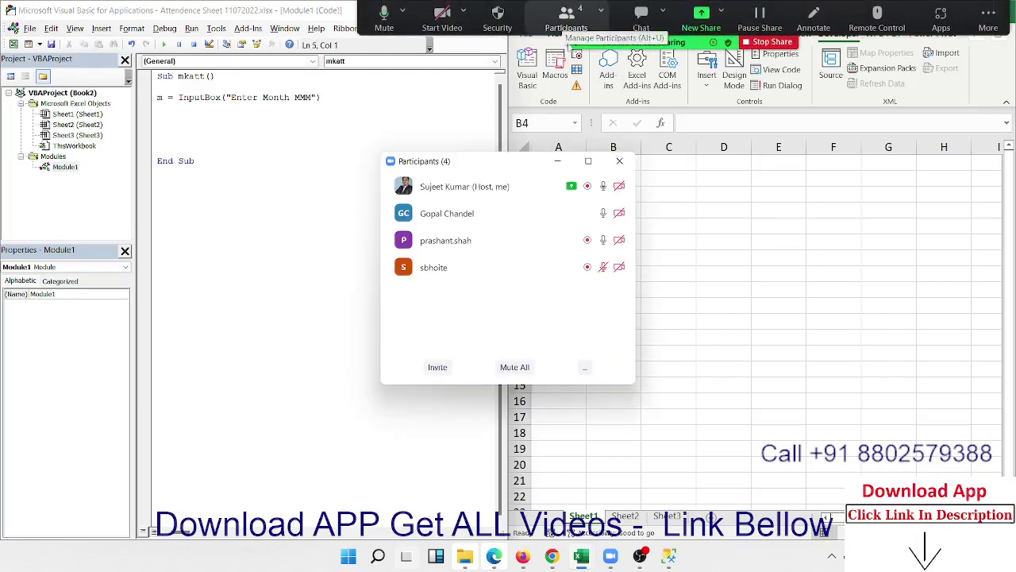
click(615, 215)
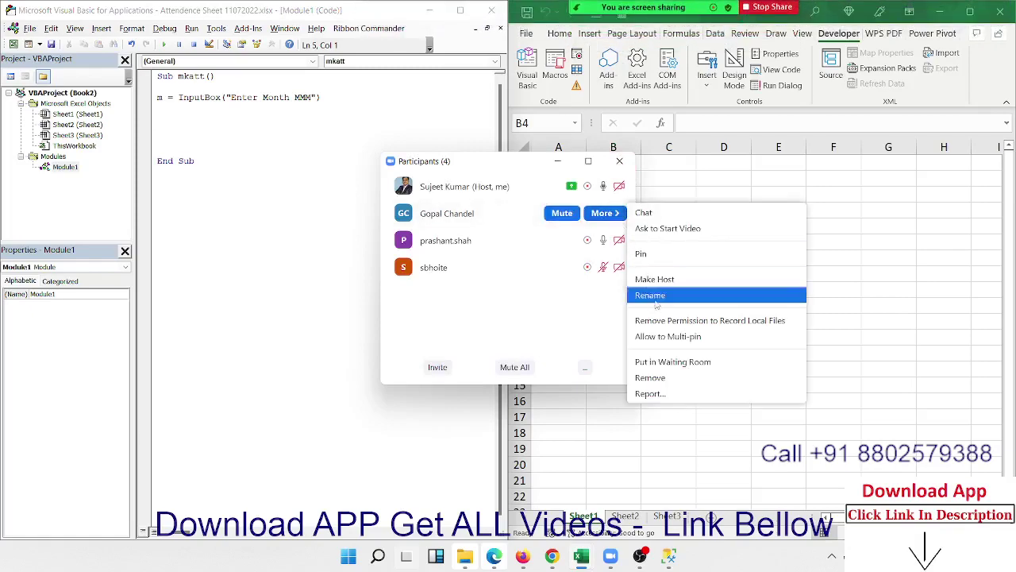
click(620, 162)
click(621, 162)
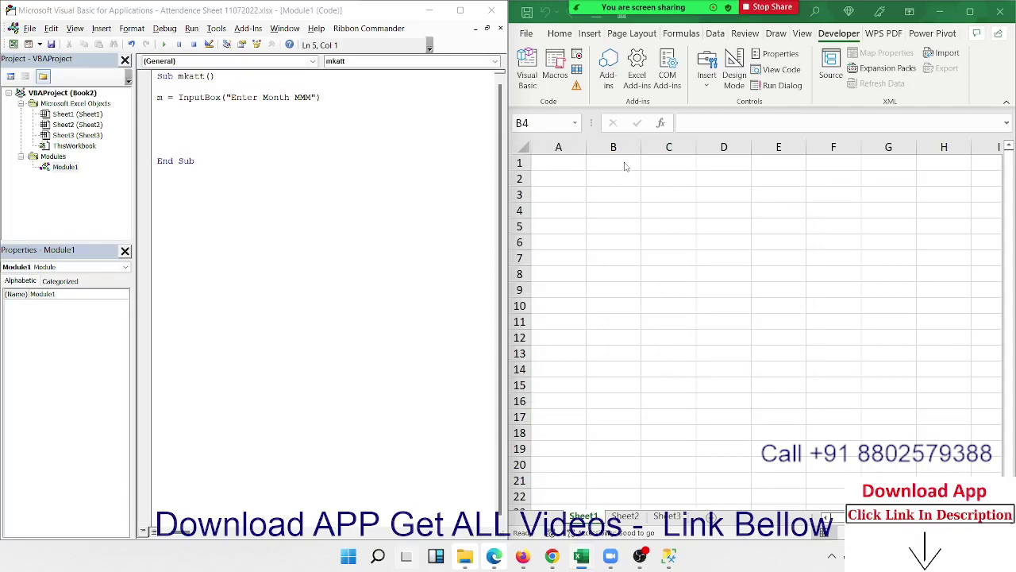
double_click(213, 98)
click(223, 120)
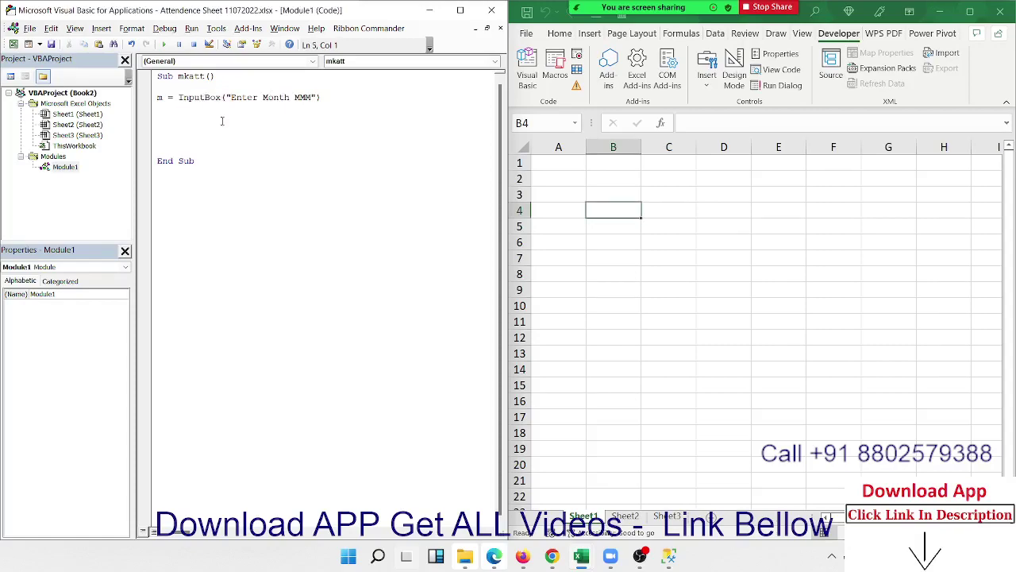
double_click(207, 98)
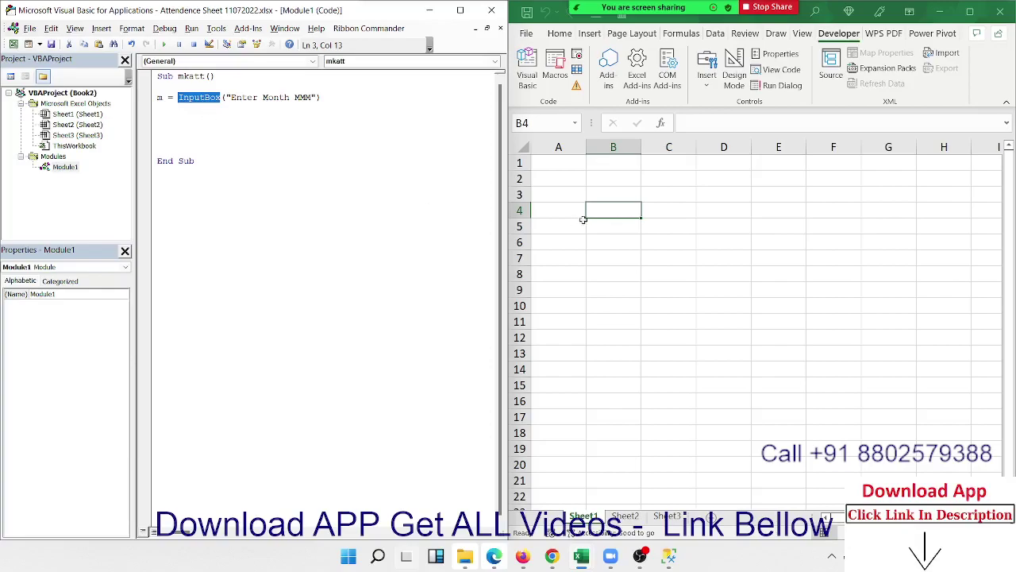
click(593, 193)
click(555, 75)
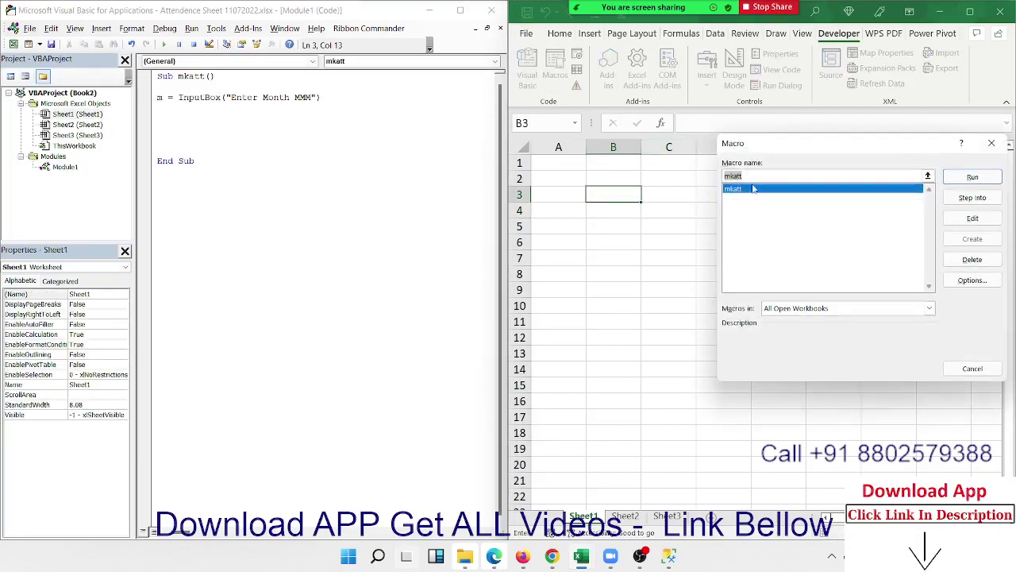
click(962, 181)
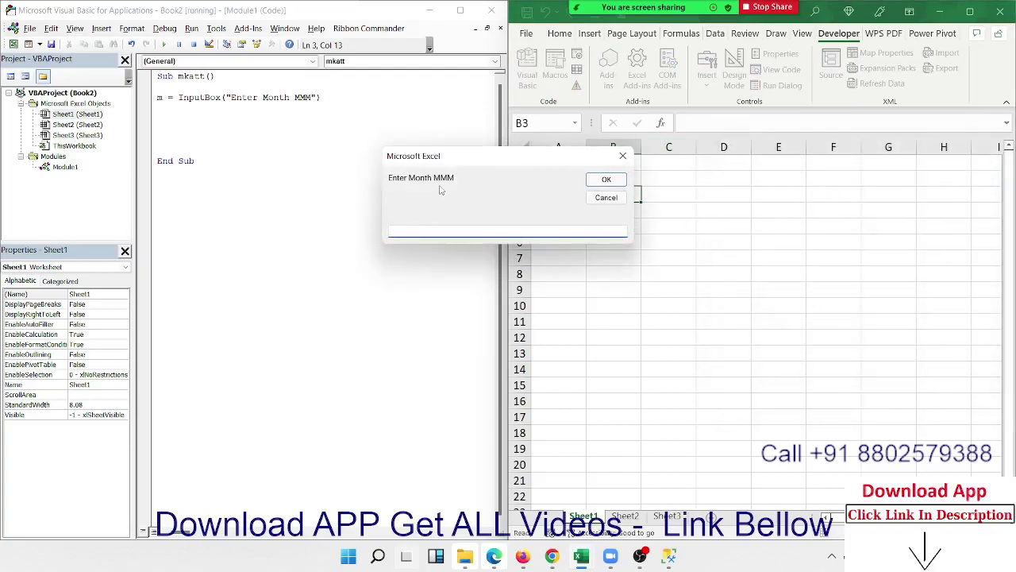
drag(442, 164, 572, 204)
text(JA)
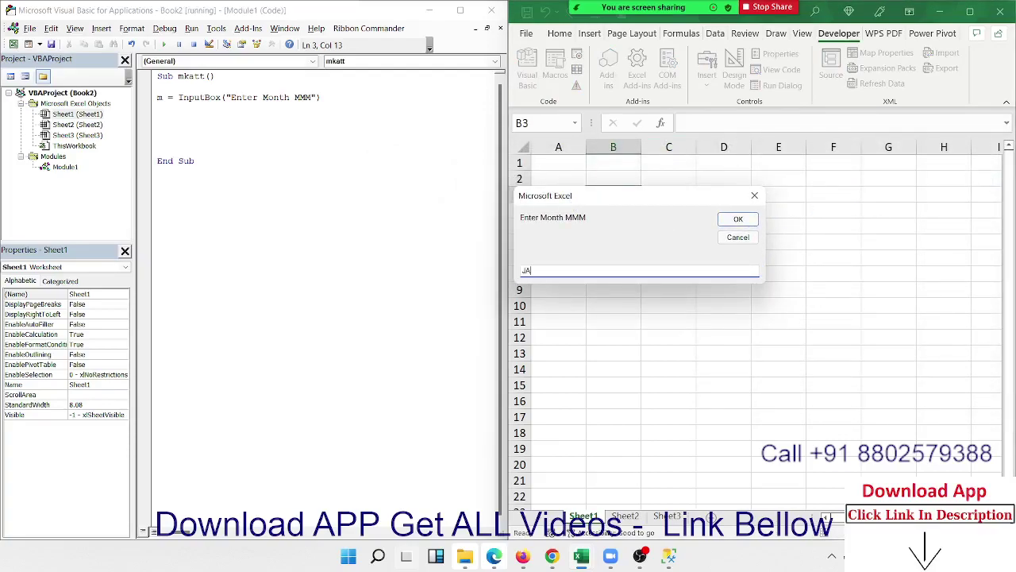
text(N)
click(737, 219)
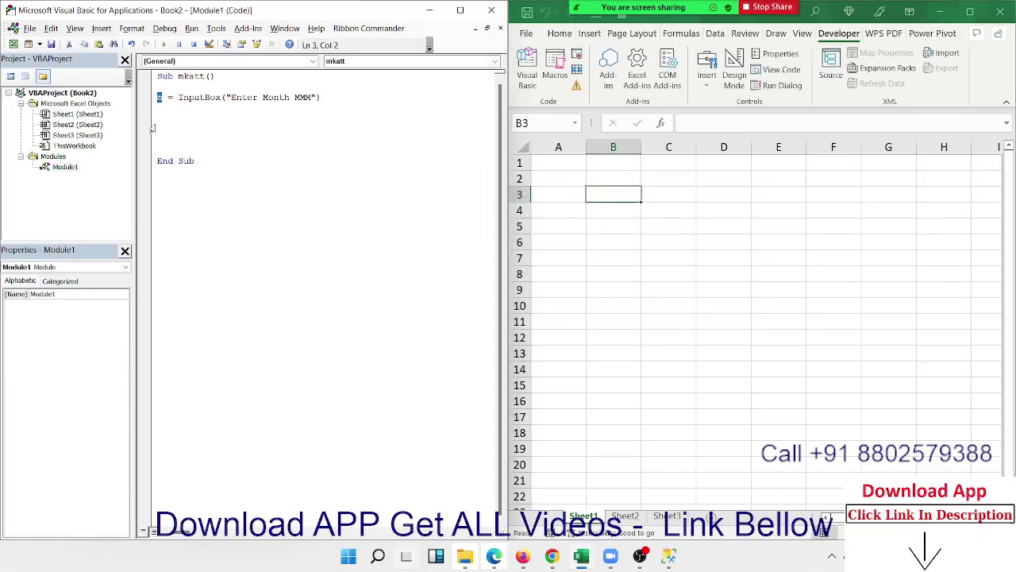
Add the line Sheets.Add.Name = m & "-22" to the mkatt macro.
key(Down)
key(Down)
text(shee)
text(ts()
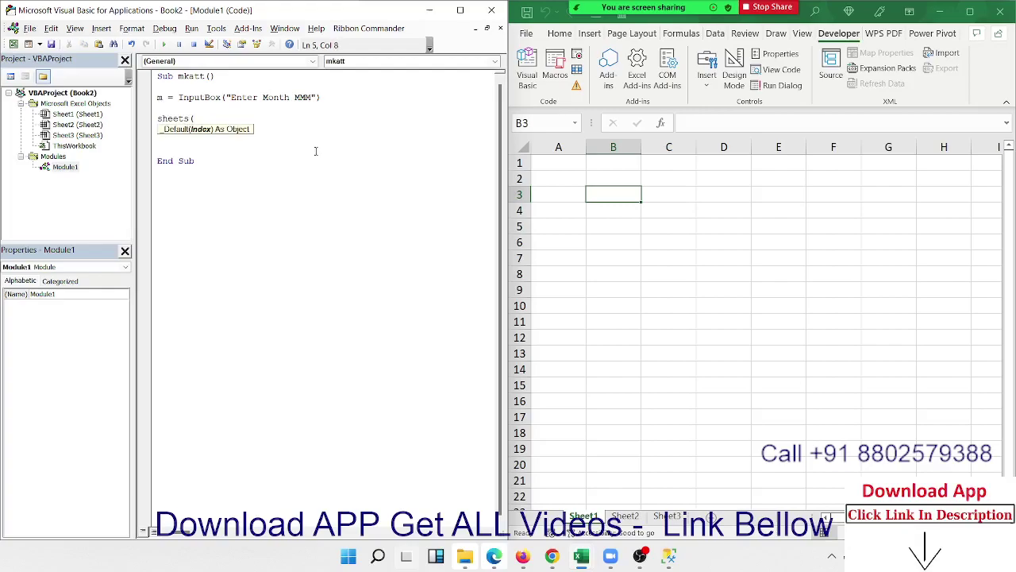
key(BackSpace)
text(.a)
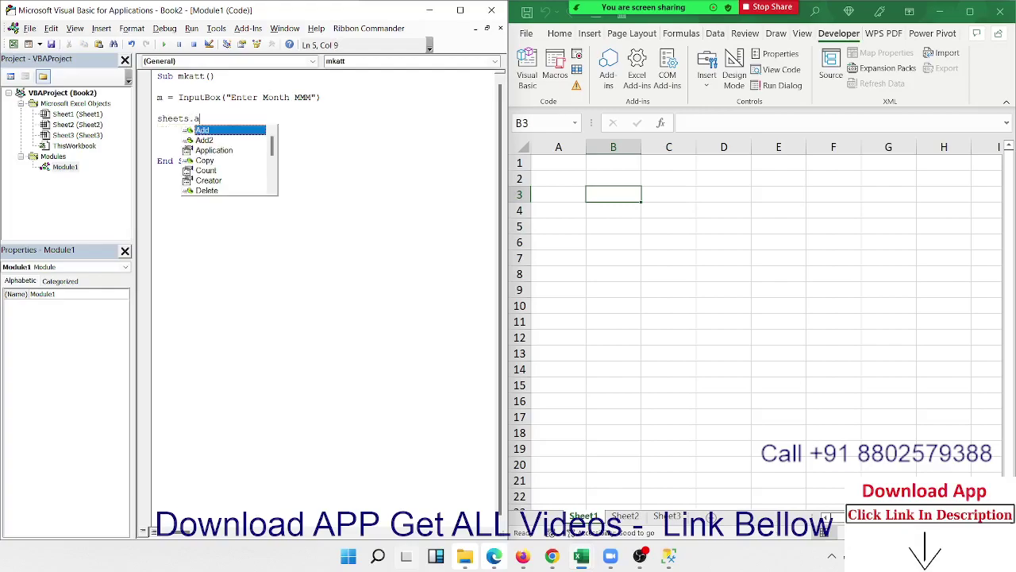
key(Tab)
text(.name)
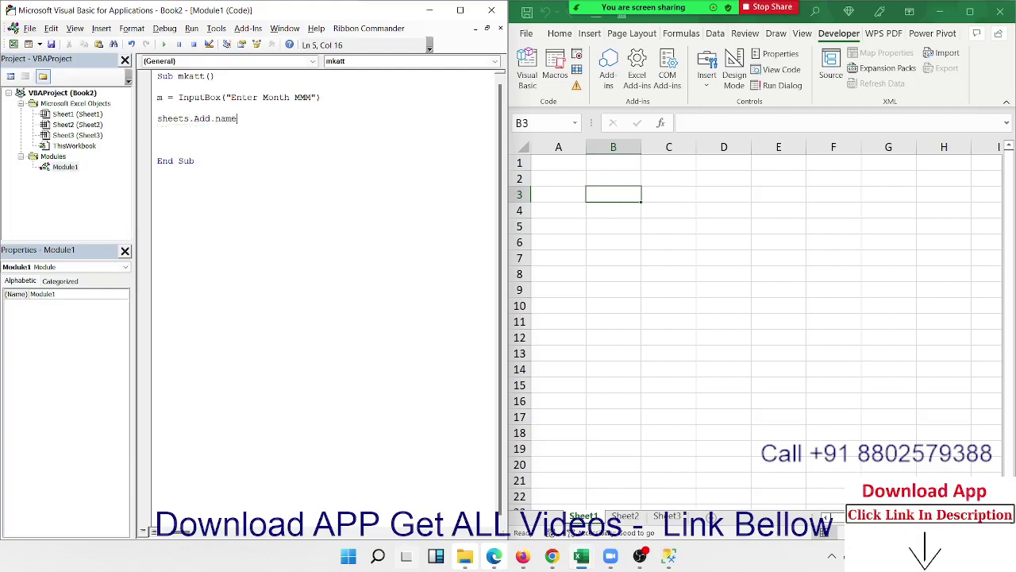
text(=)
text(m )
text(& ")
text(22)
key(BackSpace)
key(BackSpace)
text(22")
click(224, 141)
Run mkatt with JAN as the month to create the JAN-22 sheet.
click(164, 43)
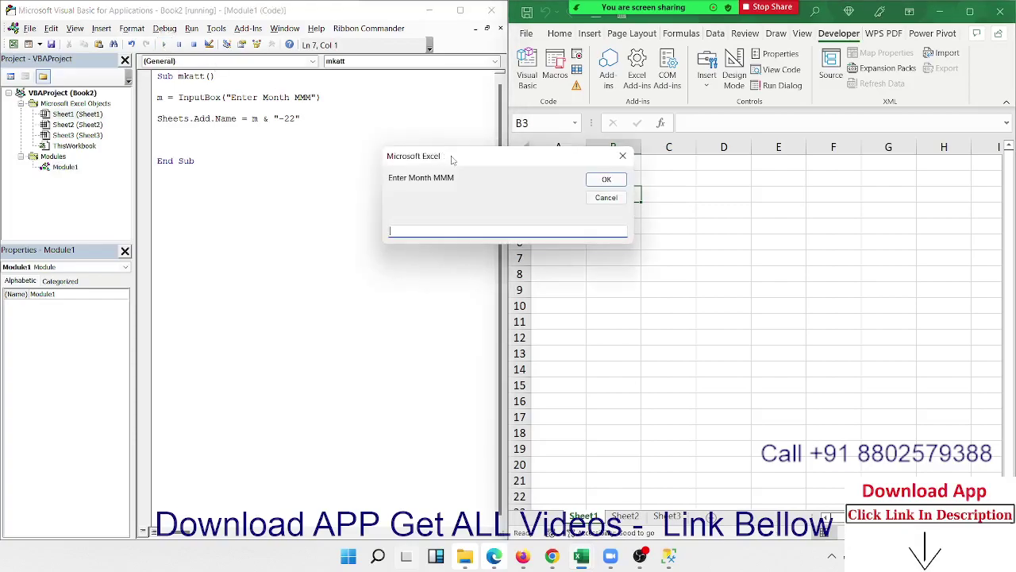
text(JAN)
click(602, 179)
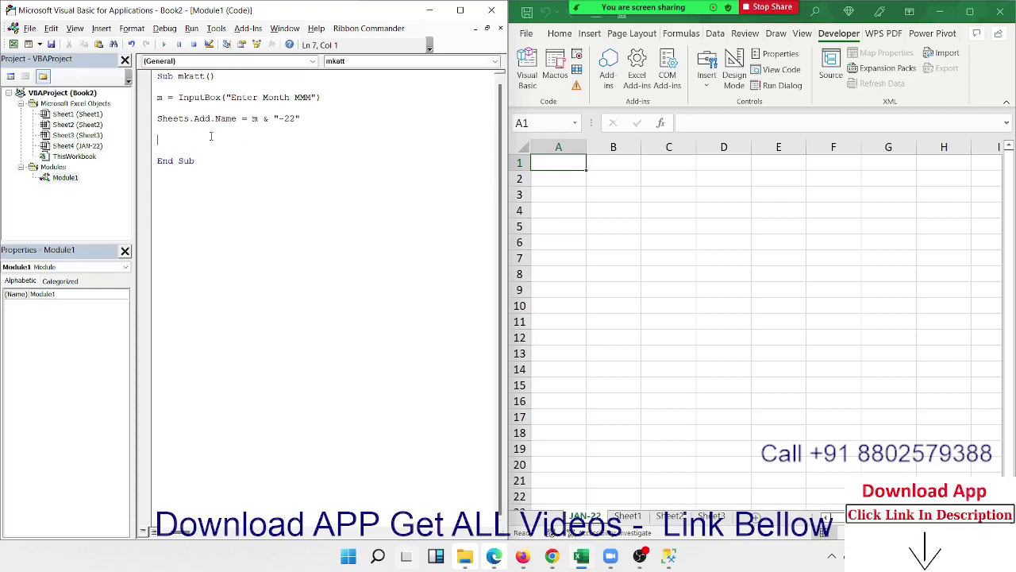
Add lines setting A2 to "Month" and B2 to m & "-22".
key(Return)
click(562, 195)
click(553, 174)
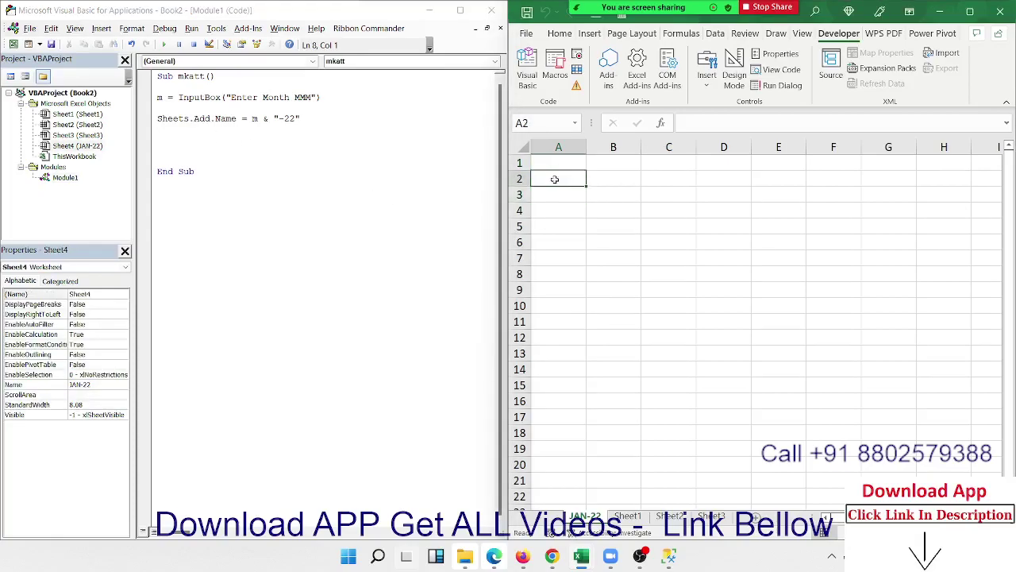
click(210, 148)
text(ra)
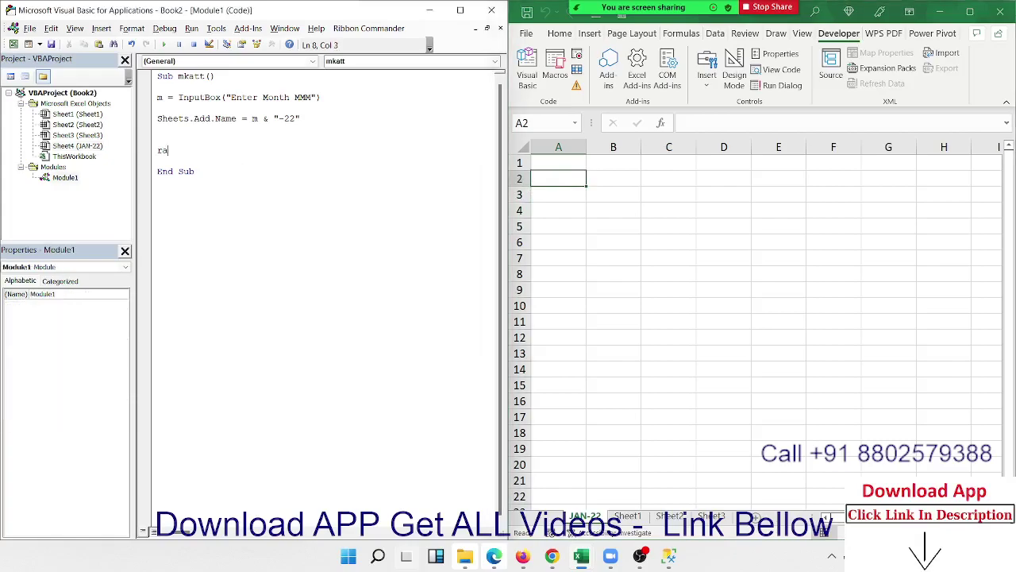
text(nge")
key(BackSpace)
text(()
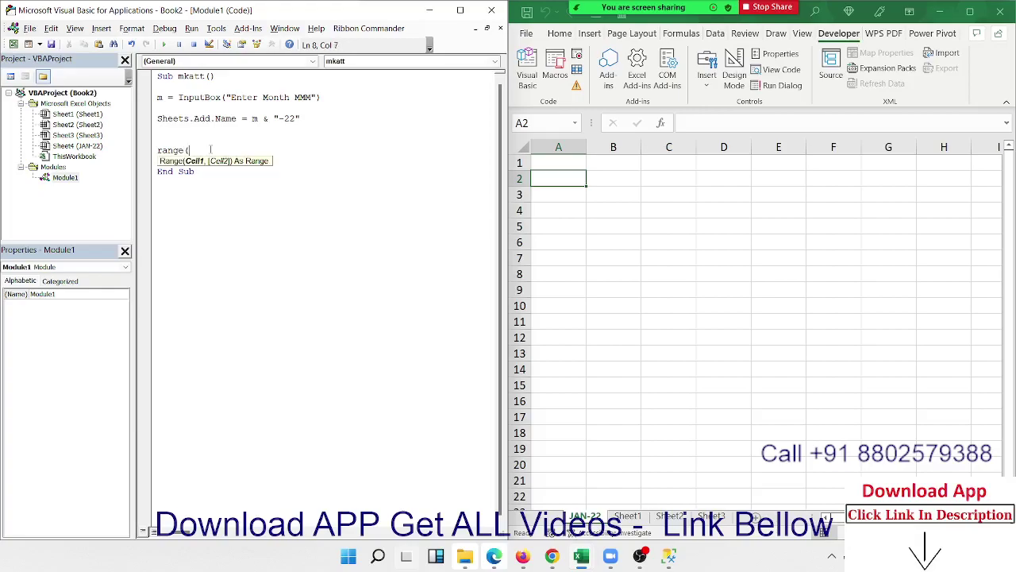
text("A2")
text().value)
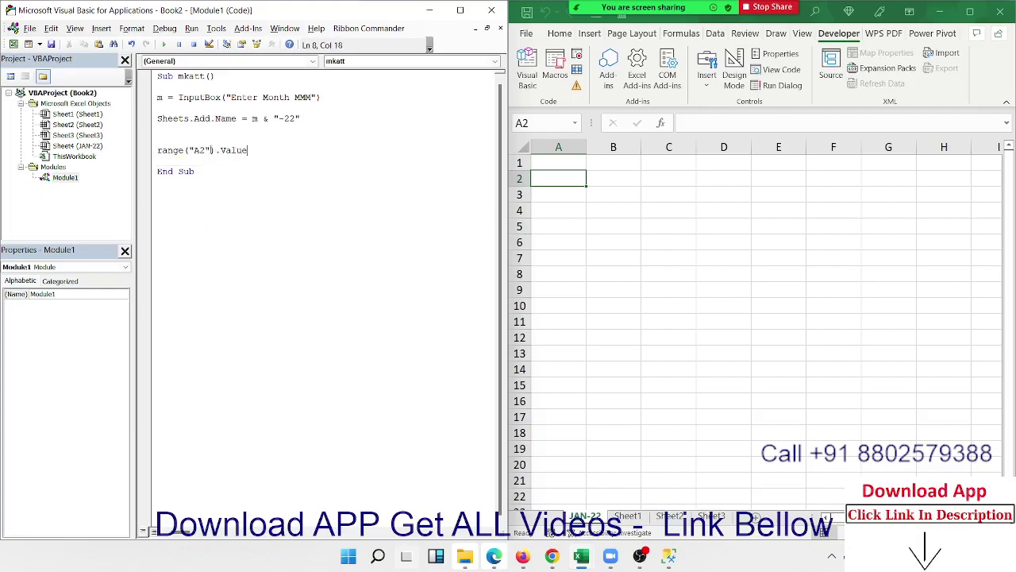
text( = "M)
text(onth")
key(Return)
key(Return)
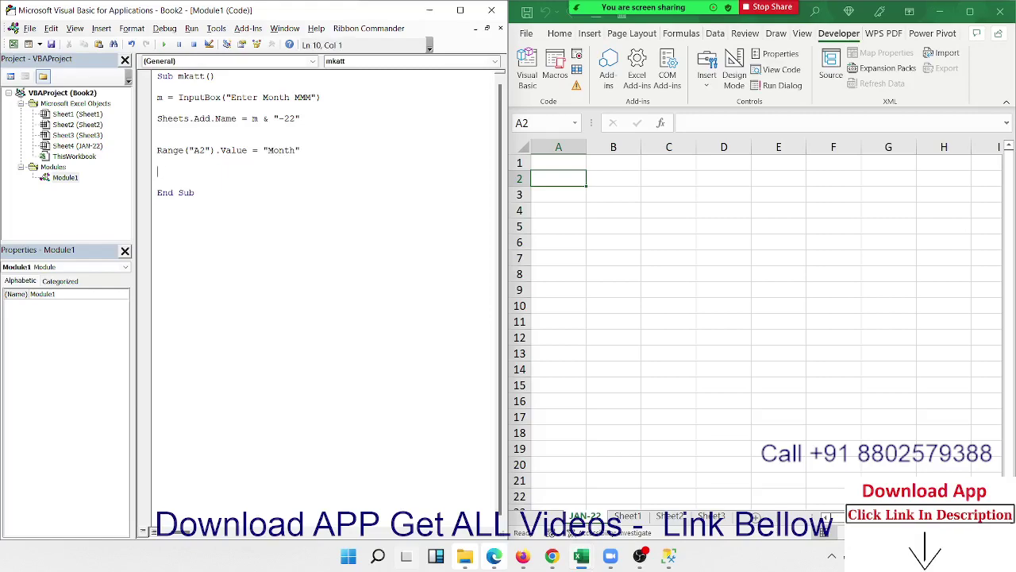
text(range()
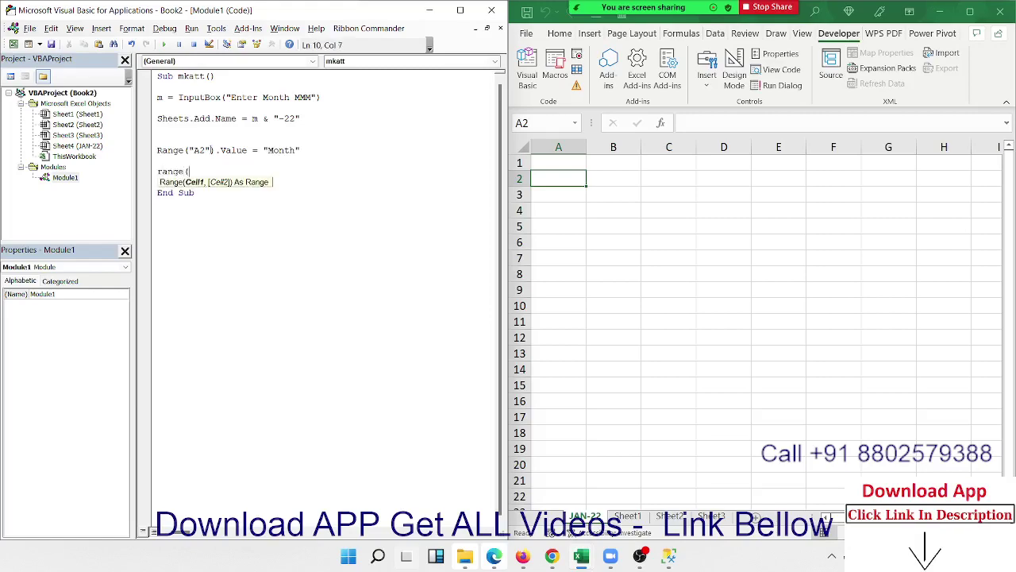
text("B)
text(2").)
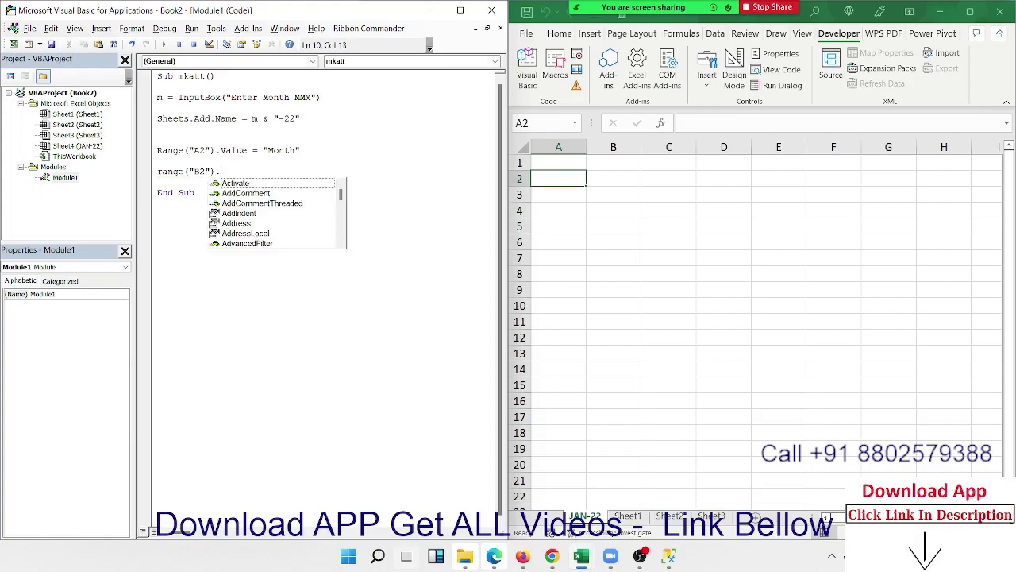
text(va)
key(Tab)
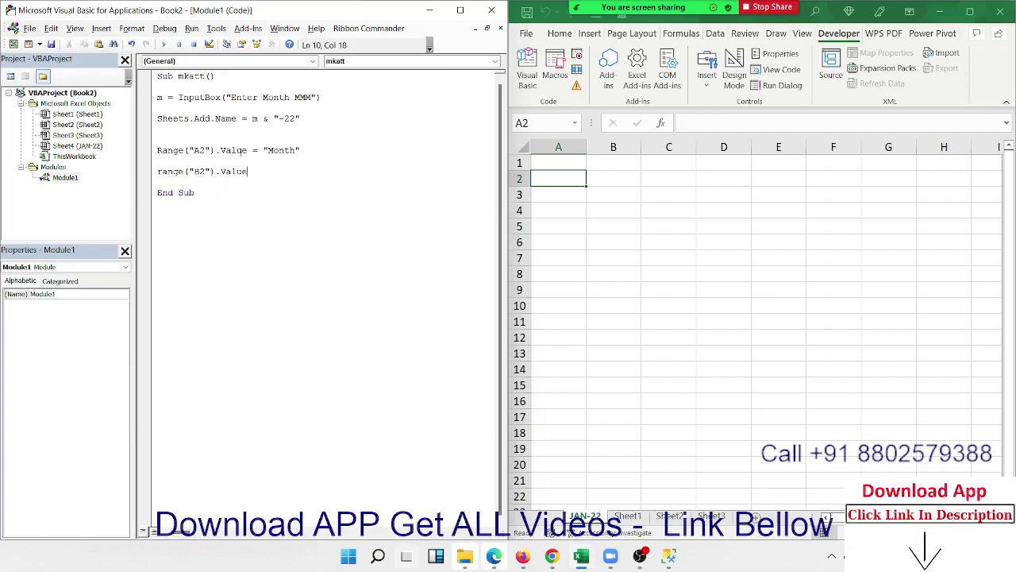
text(= )
text(m )
text(& "-)
text(22)
key(Return)
key(Return)
Comment out the InputBox and Sheets.Add lines and add m = "JAN" for testing.
click(186, 136)
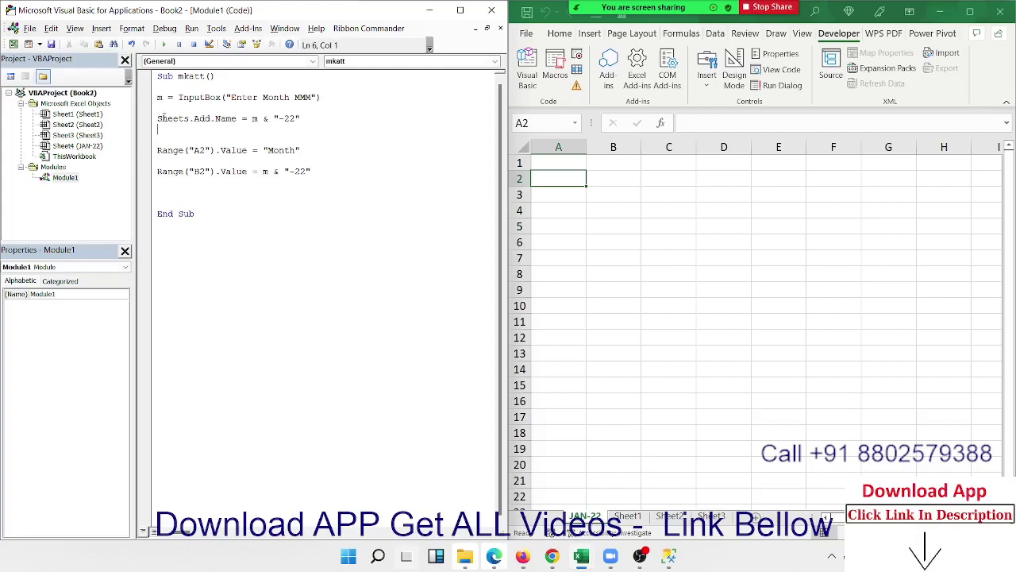
click(166, 109)
text(')
key(Down)
key(Down)
text(')
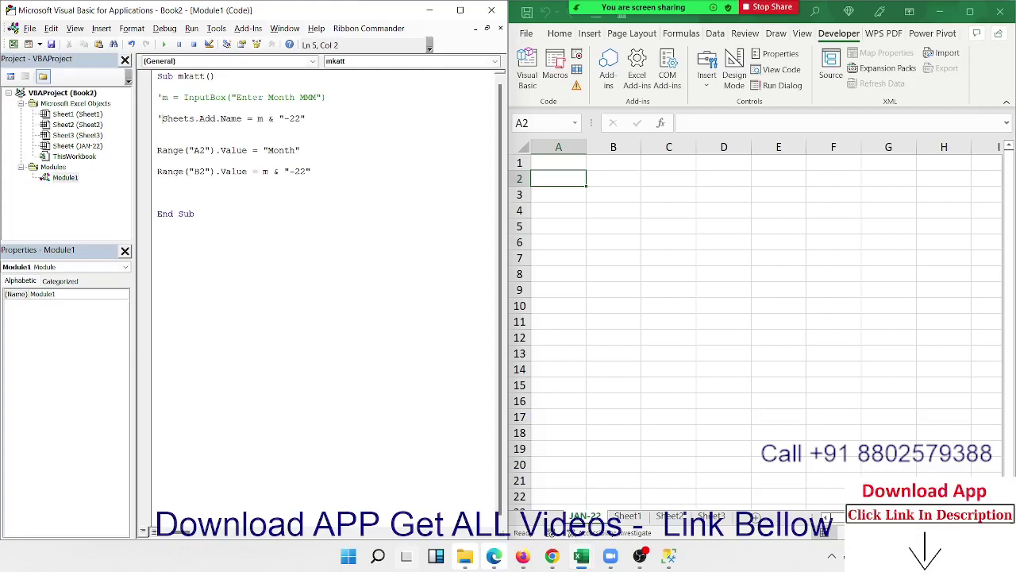
key(Down)
key(Down)
text(m)
text(=")
text(JAN)
key(Return)
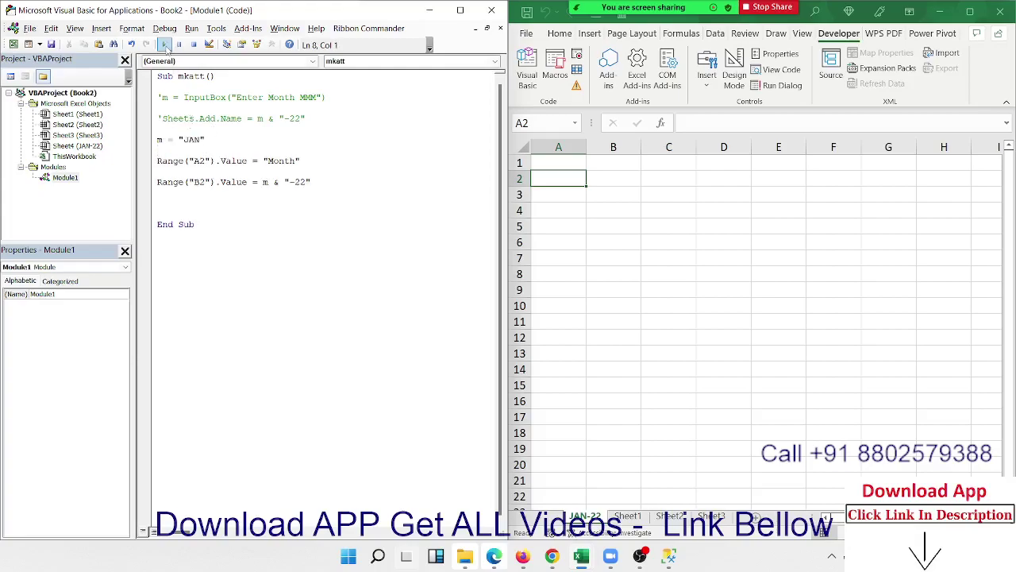
Run the macro, check B2 showing 22-Jan, and select the B2 expression.
click(165, 44)
click(630, 178)
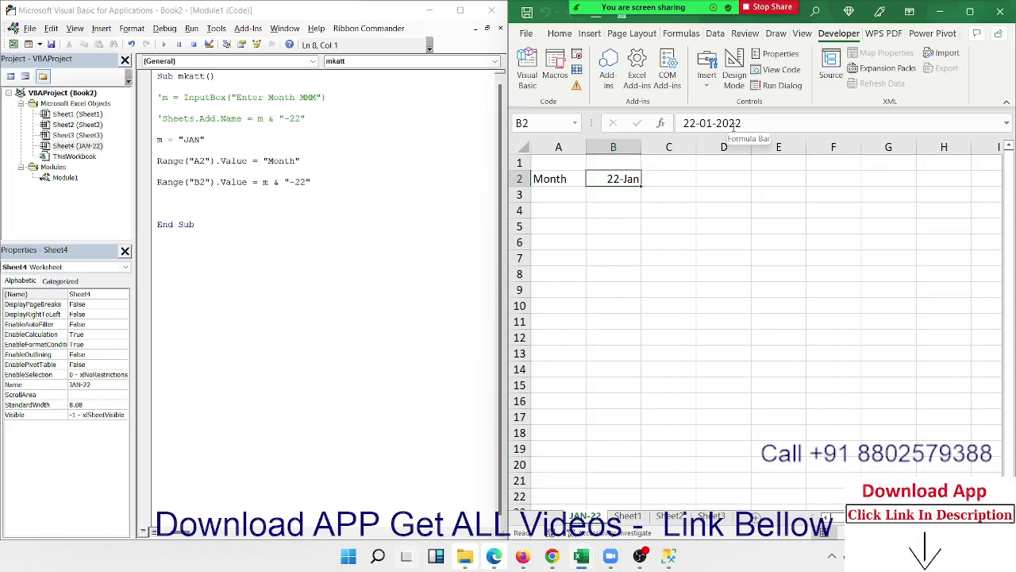
click(287, 183)
mouse_move(287, 182)
mouse_down()
mouse_move(303, 182)
mouse_move(262, 184)
mouse_up()
click(306, 183)
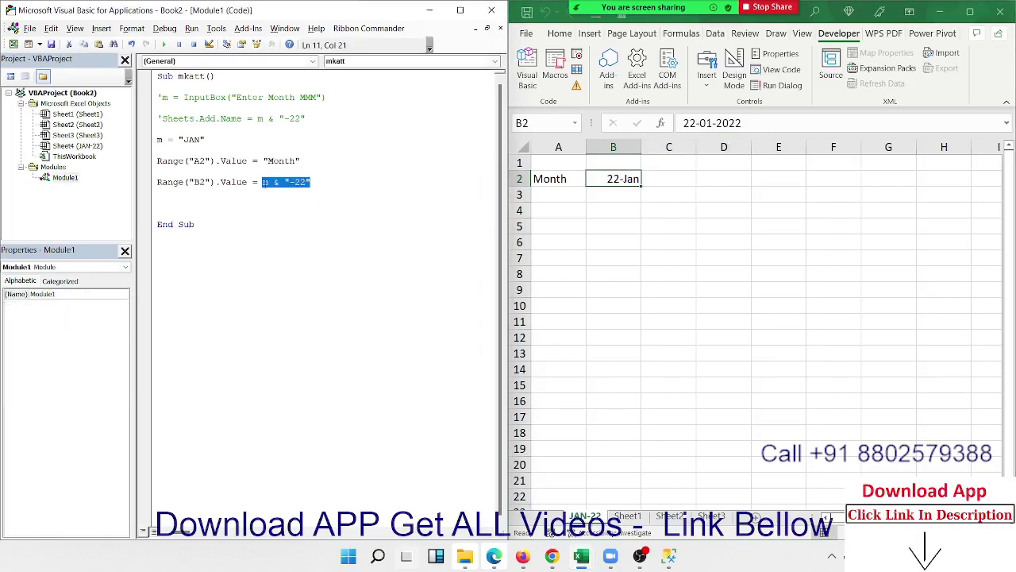
Replace the B2 expression with Format("1-" & m & "-22", "MMM-YY").
key(Delete)
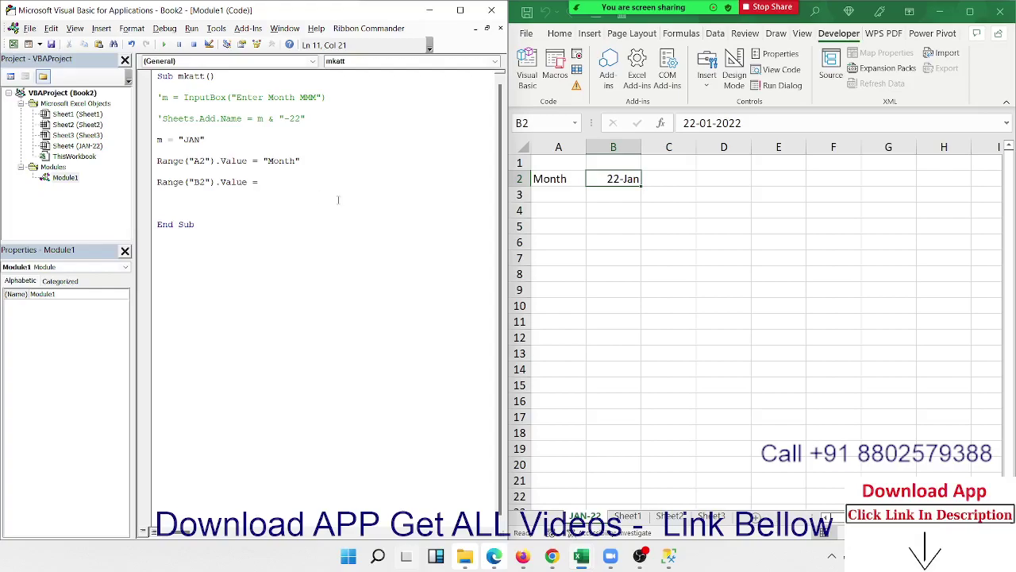
text(forma)
text(t()
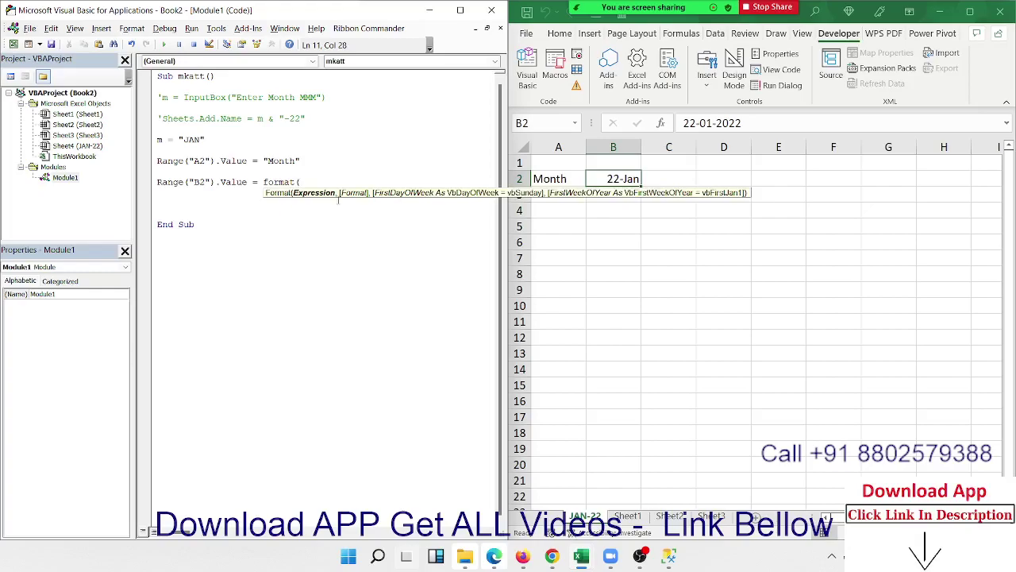
text(")
text(1-" )
text(&)
text(m & )
text("-2)
text(2")
text(, "MM)
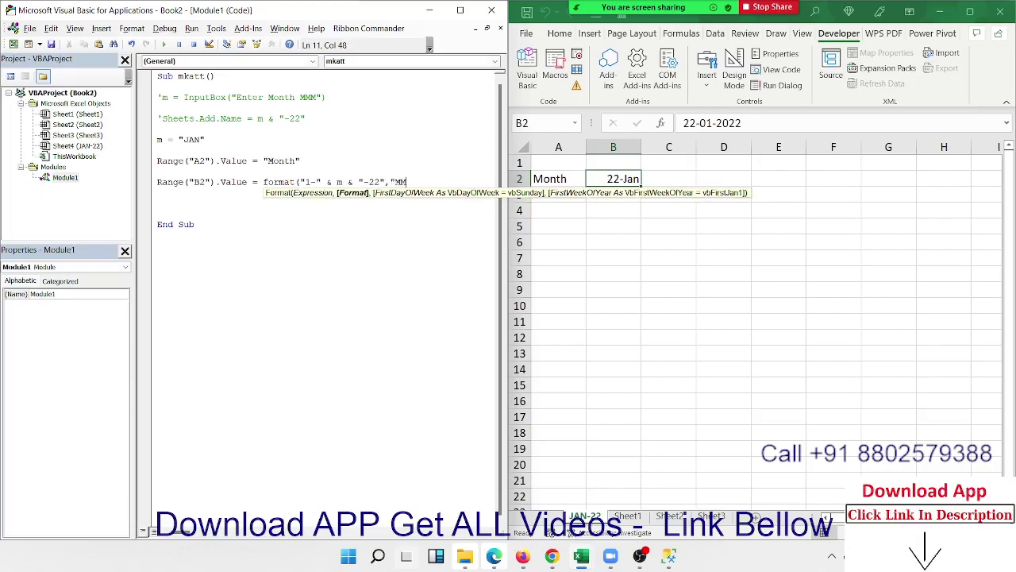
text(M-YY")
text())
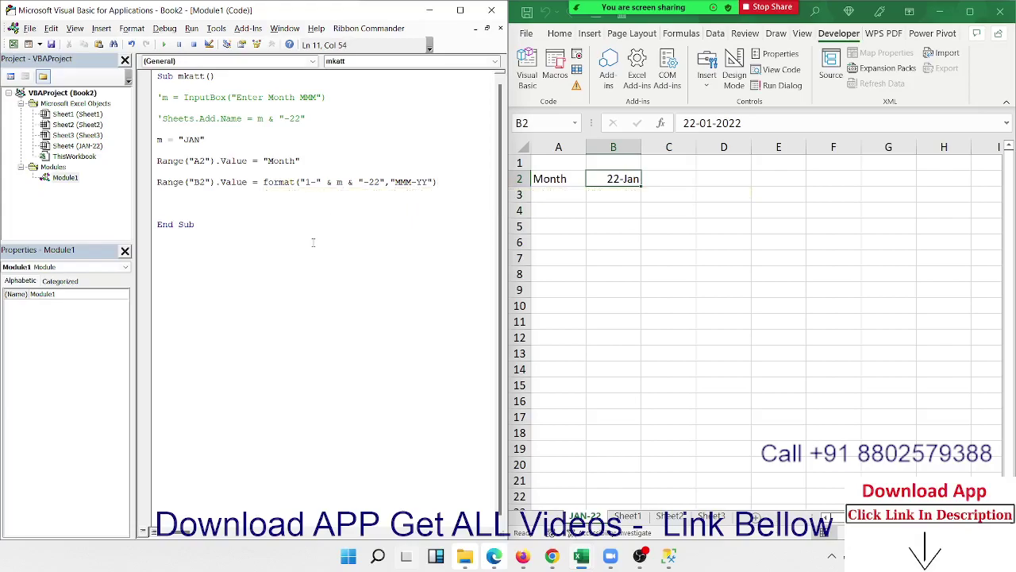
key(Down)
key(Down)
key(Down)
Run the macro, clear B2 on the sheet, and run it again.
click(167, 45)
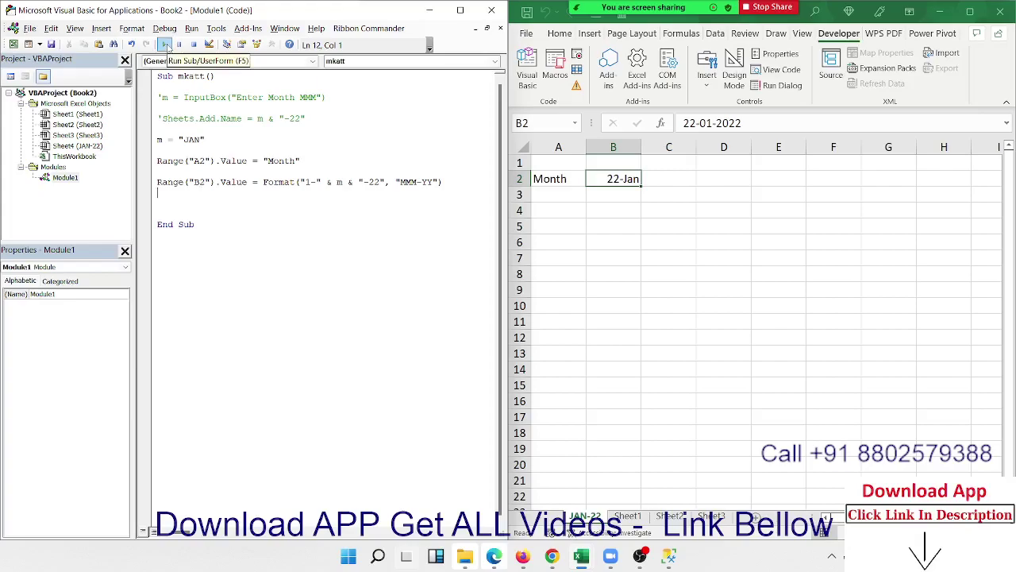
click(661, 210)
click(622, 181)
click(247, 182)
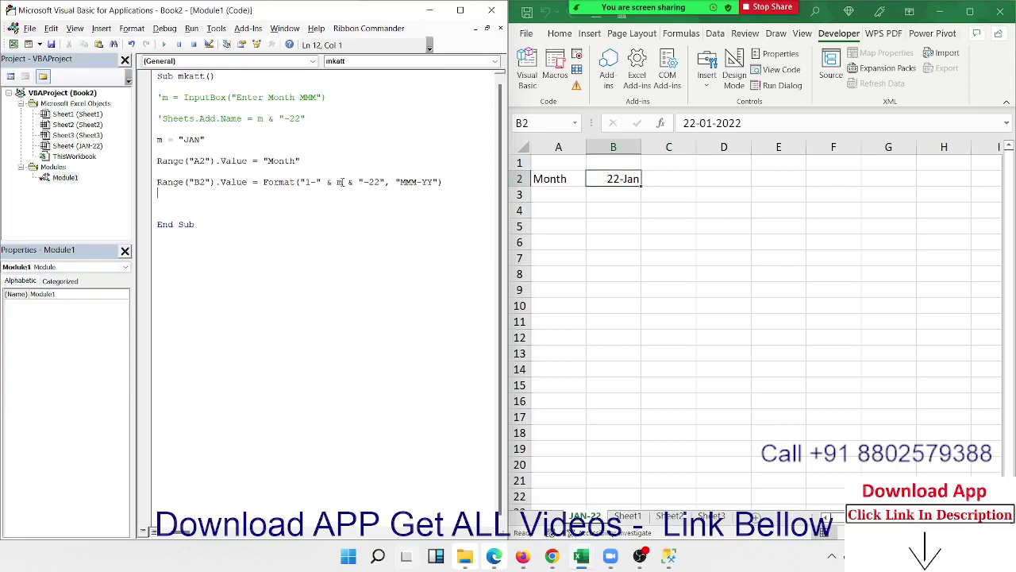
click(635, 197)
click(618, 179)
key(Delete)
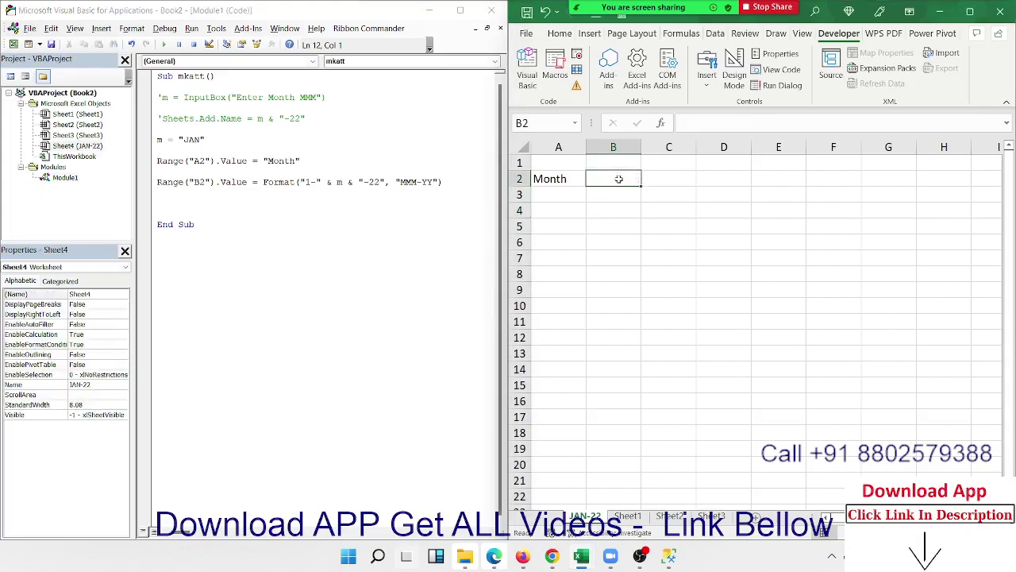
click(363, 198)
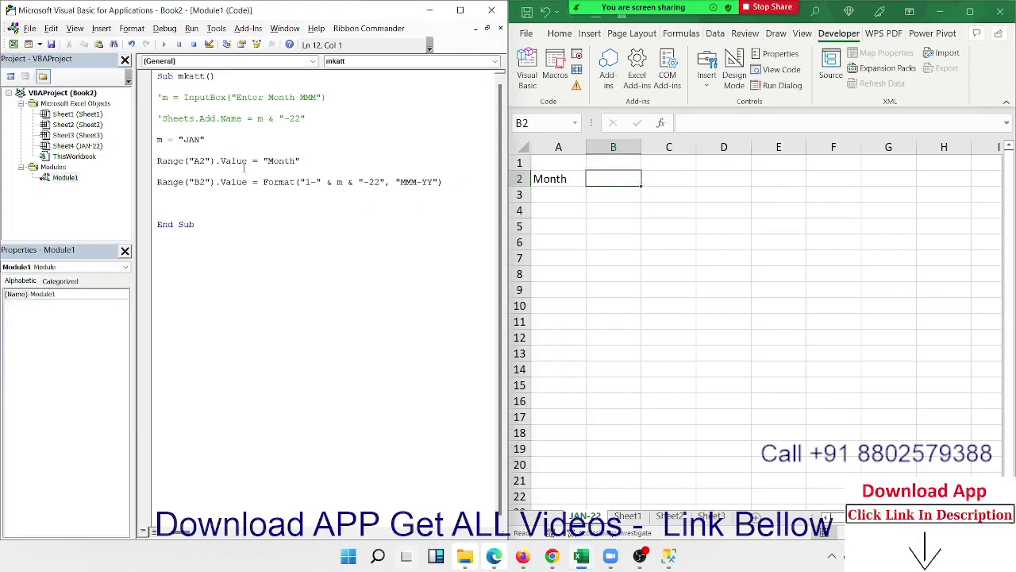
click(164, 44)
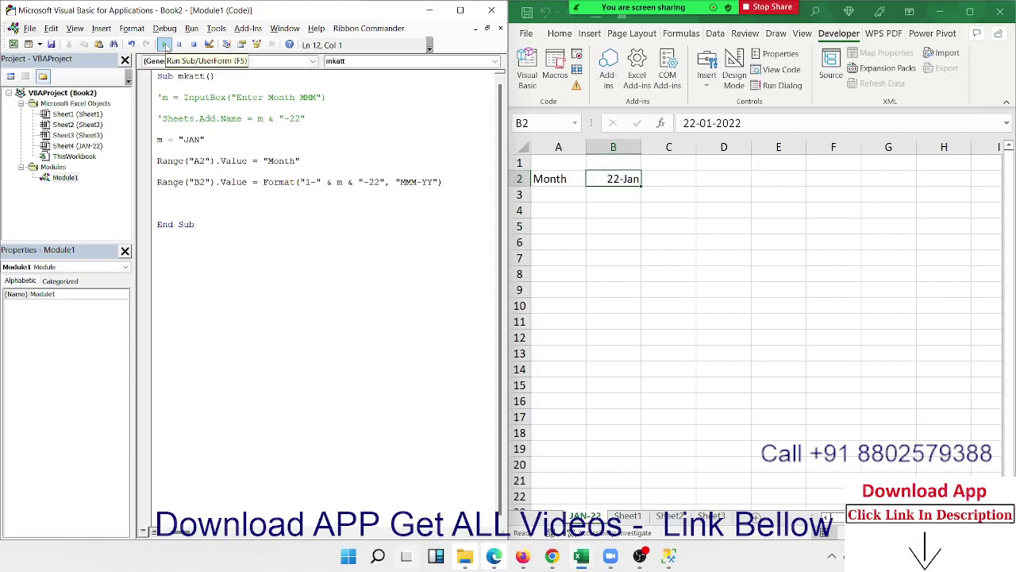
Change the year in the B2 date string to 2022.
click(369, 182)
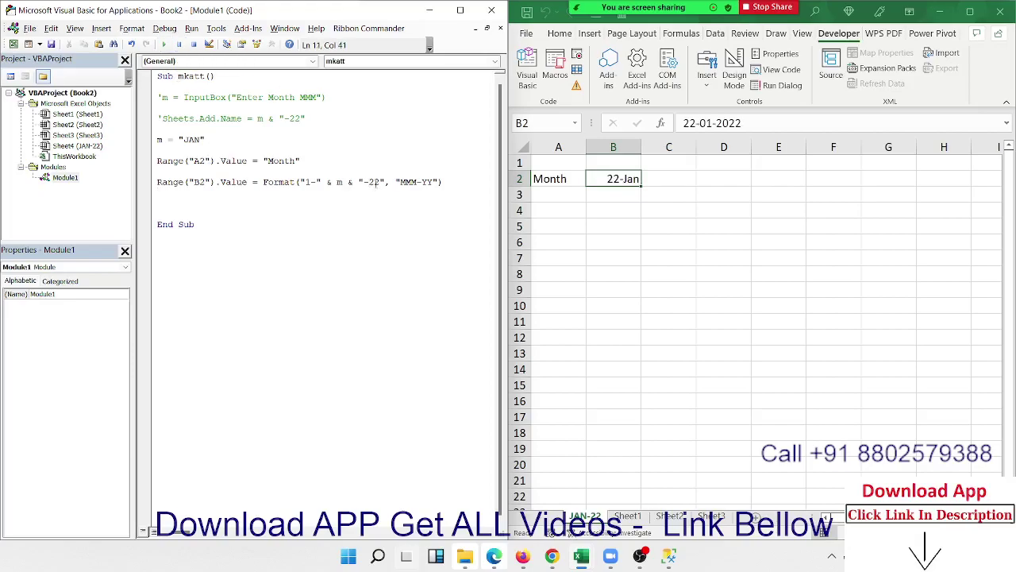
text(20)
click(316, 182)
click(333, 196)
Clear the value in cell B2 on the worksheet.
click(625, 218)
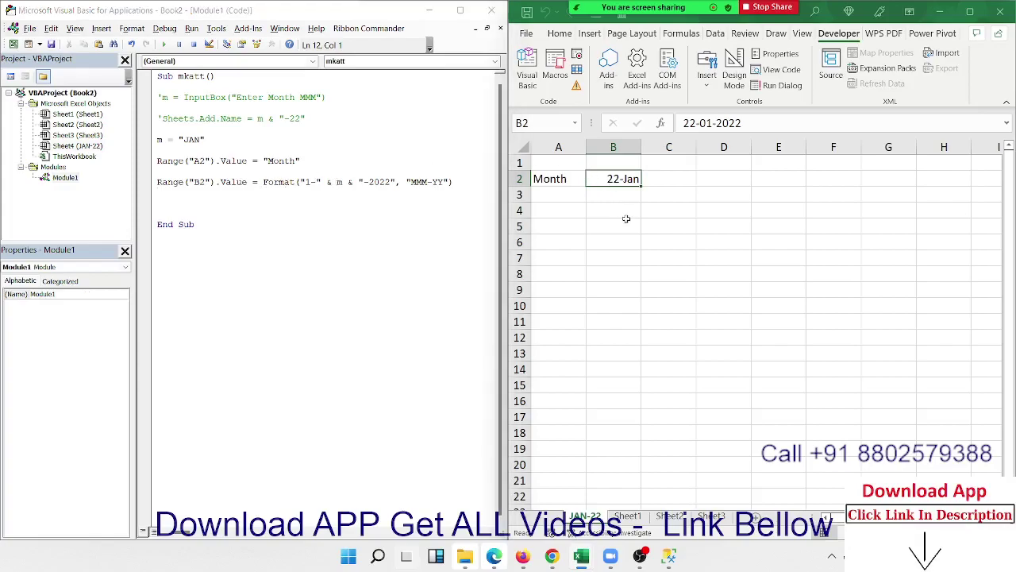
click(625, 219)
click(613, 179)
key(Delete)
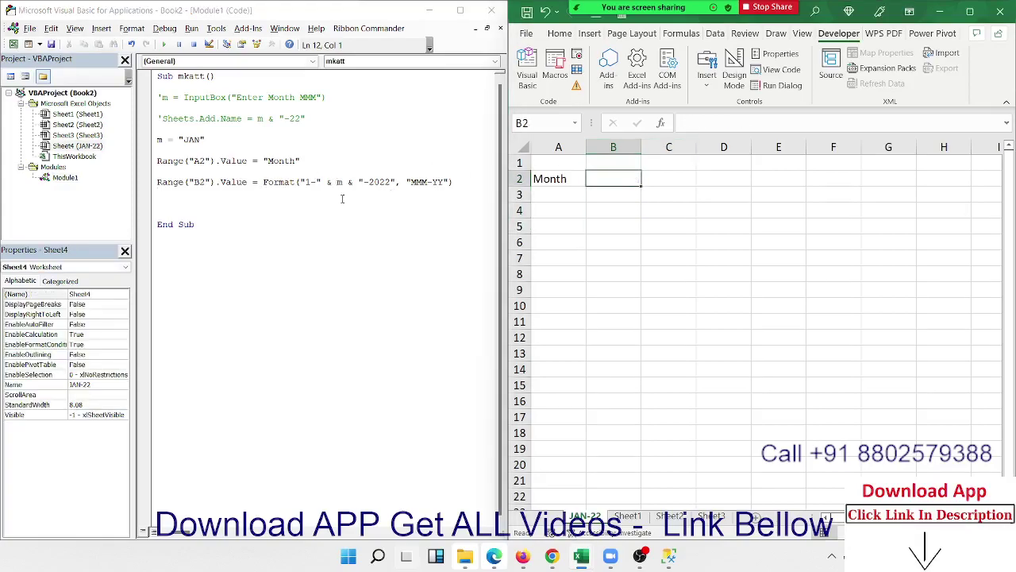
Strip the Format wrapper so B2 gets the plain "1-" & m & "-2022" date, then test-run.
click(297, 182)
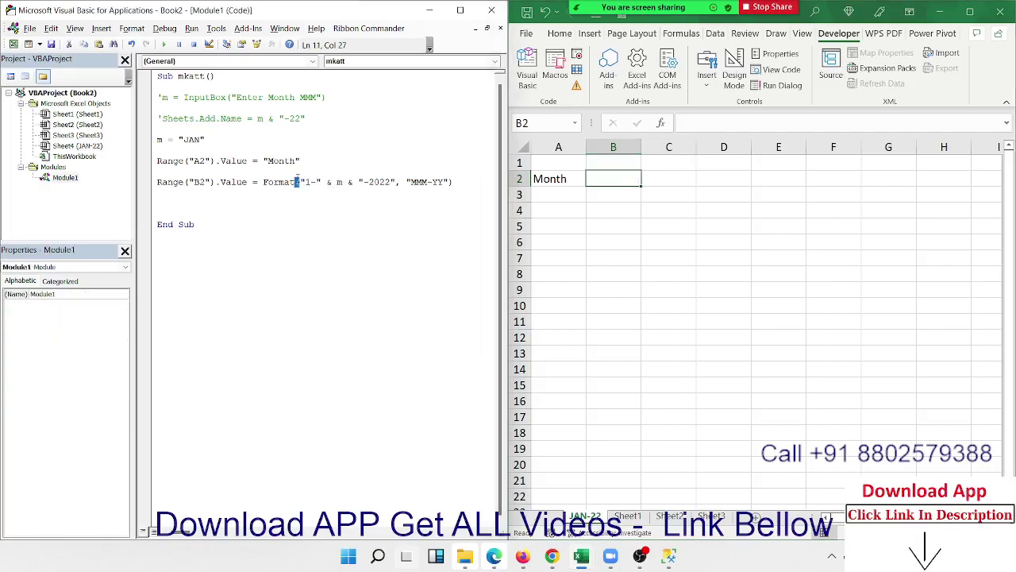
key(BackSpace)
key(BackSpace)
key(BackSpace)
key(BackSpace)
key(BackSpace)
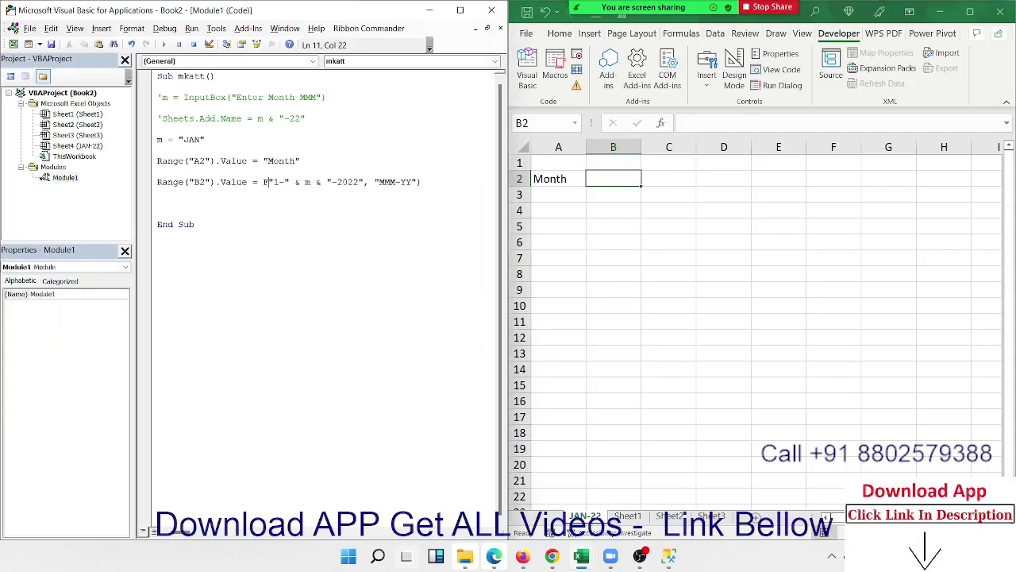
key(BackSpace)
key(Delete)
click(444, 182)
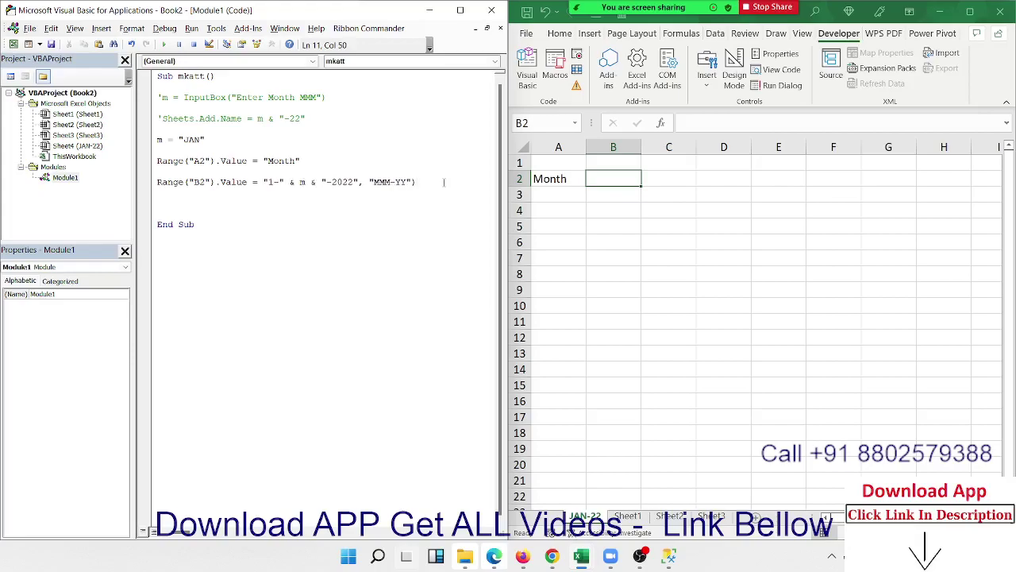
key(BackSpace)
key(BackSpace)
key(BackSpace)
key(BackSpace)
key(BackSpace)
key(BackSpace)
key(BackSpace)
key(BackSpace)
key(BackSpace)
key(BackSpace)
key(BackSpace)
click(354, 209)
click(243, 192)
click(164, 44)
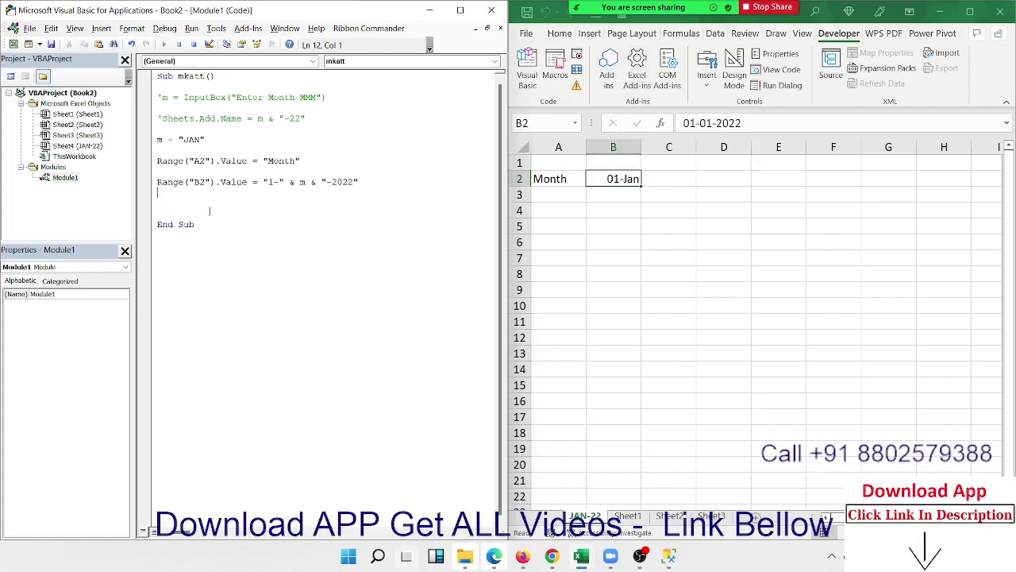
Add Range("B2").NumberFormat = "mmm-yy" and rerun so B2 shows Jan-22.
text(ran)
text(ge(")
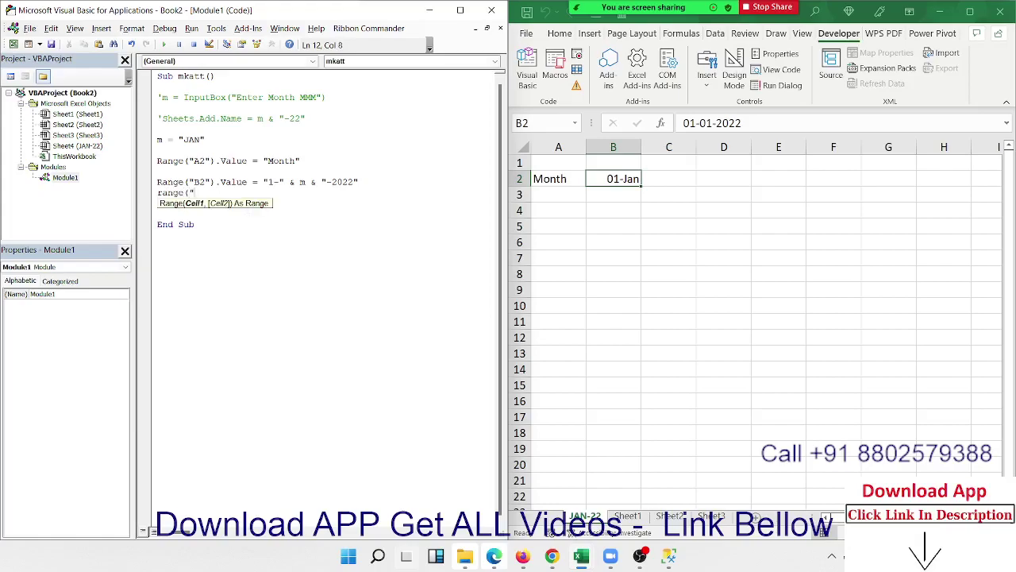
text(B2"))
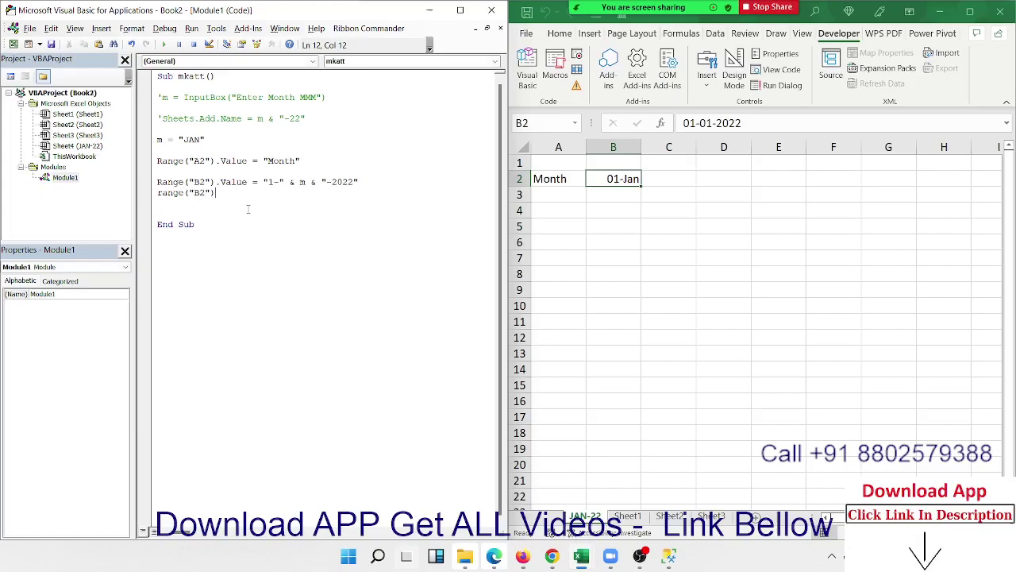
text(.nu)
key(Tab)
text(=")
text(mmm)
text(-yy")
key(Return)
click(165, 44)
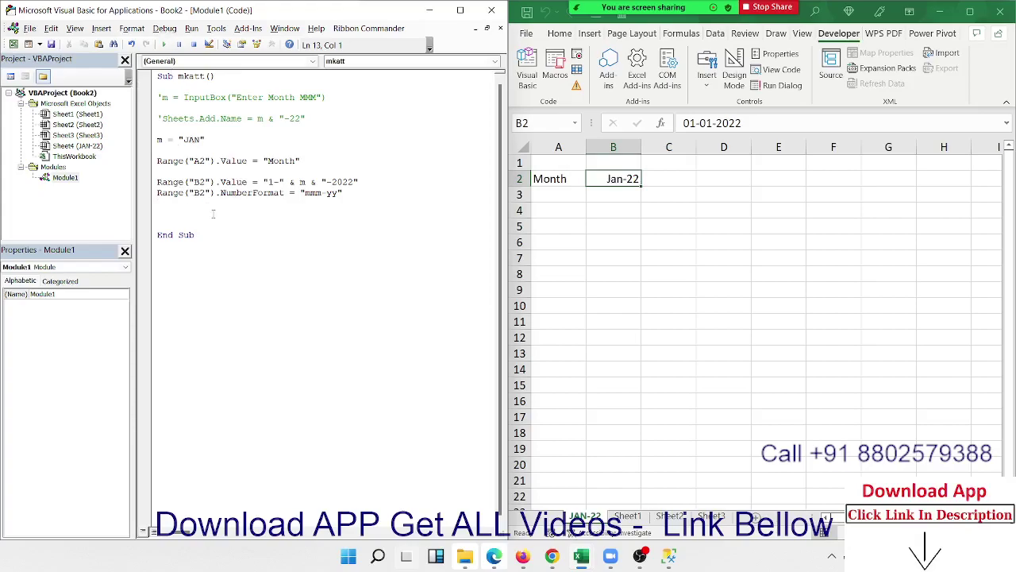
click(555, 250)
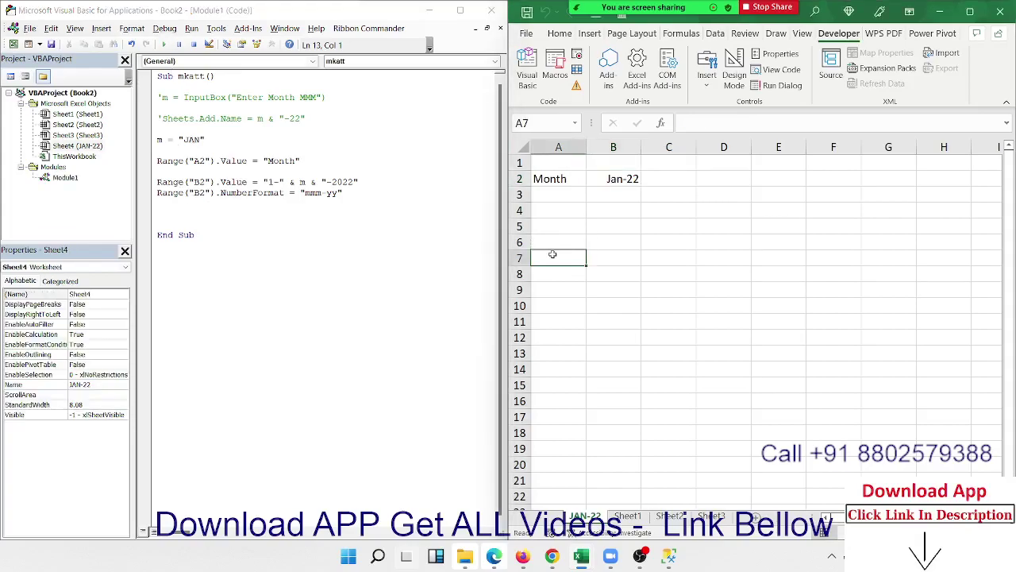
Add Range("A6").Value = "Sr" and duplicate the line.
click(551, 240)
click(549, 228)
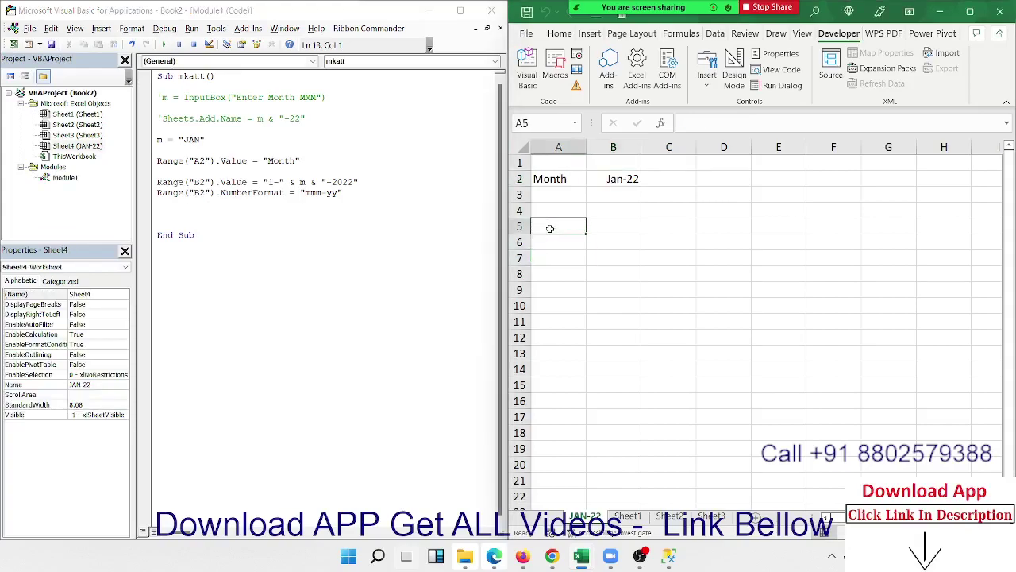
key(alt+F11)
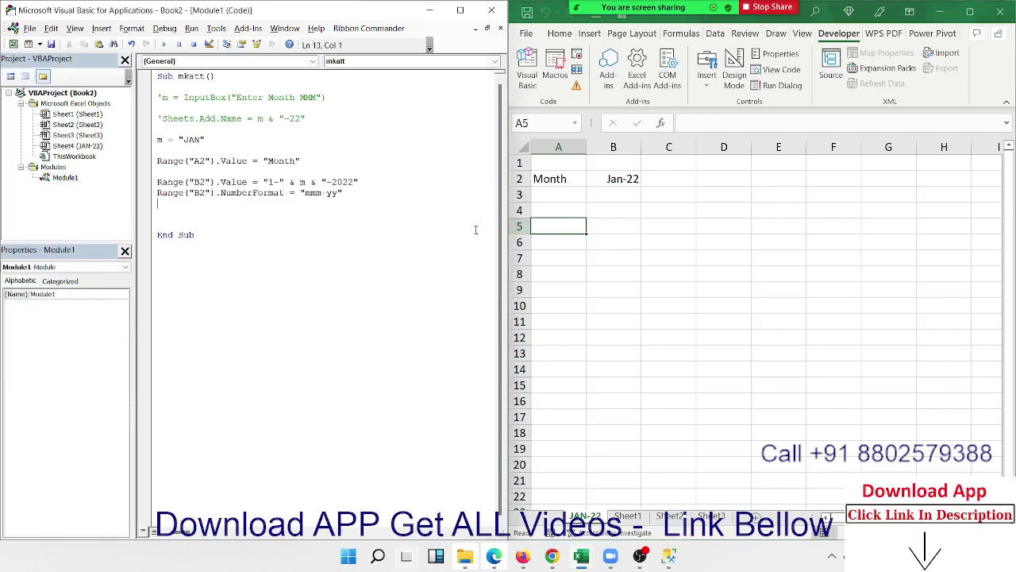
click(572, 238)
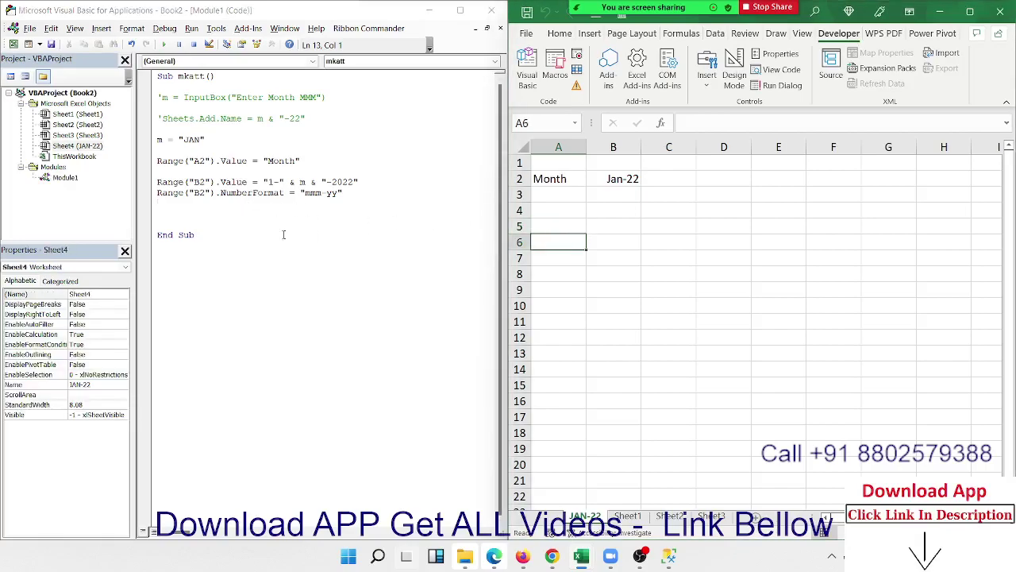
click(199, 216)
key(Return)
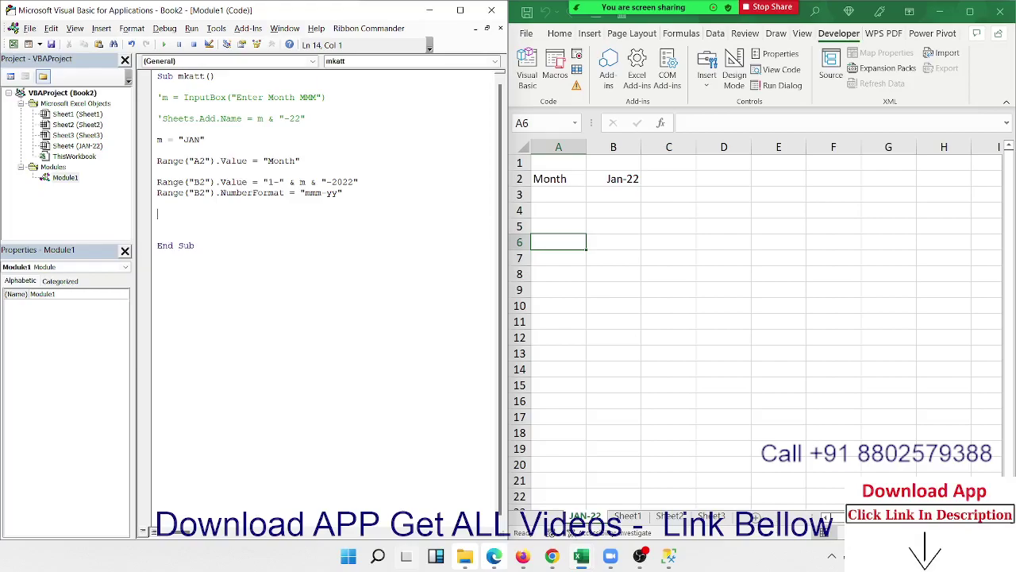
text(range()
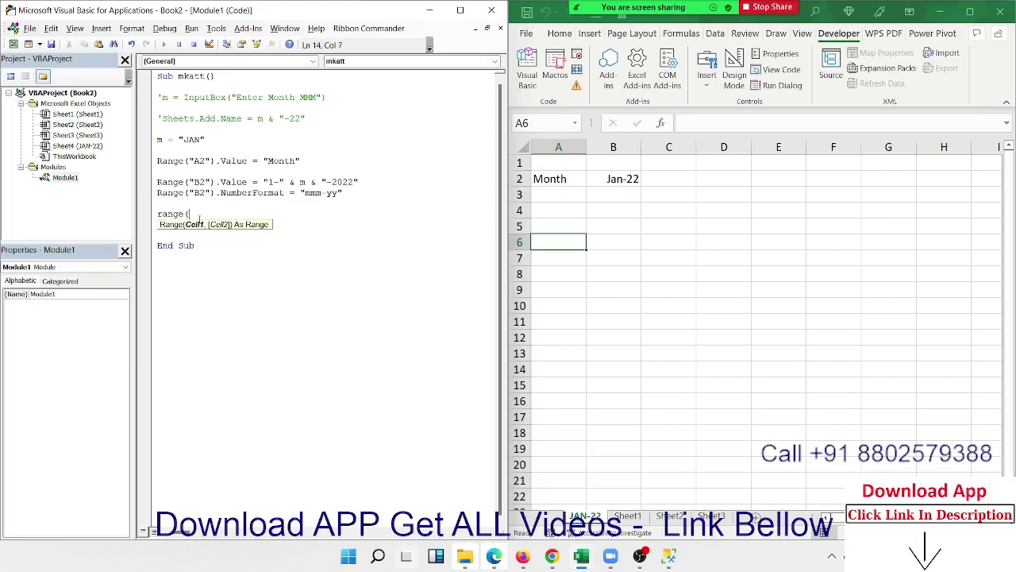
text("A6)
text(").)
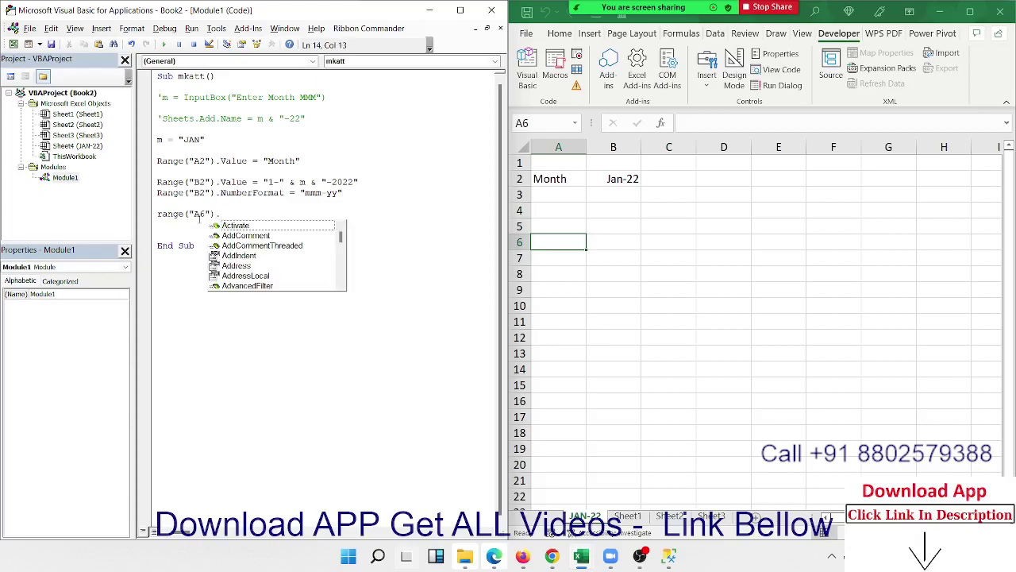
text(Val)
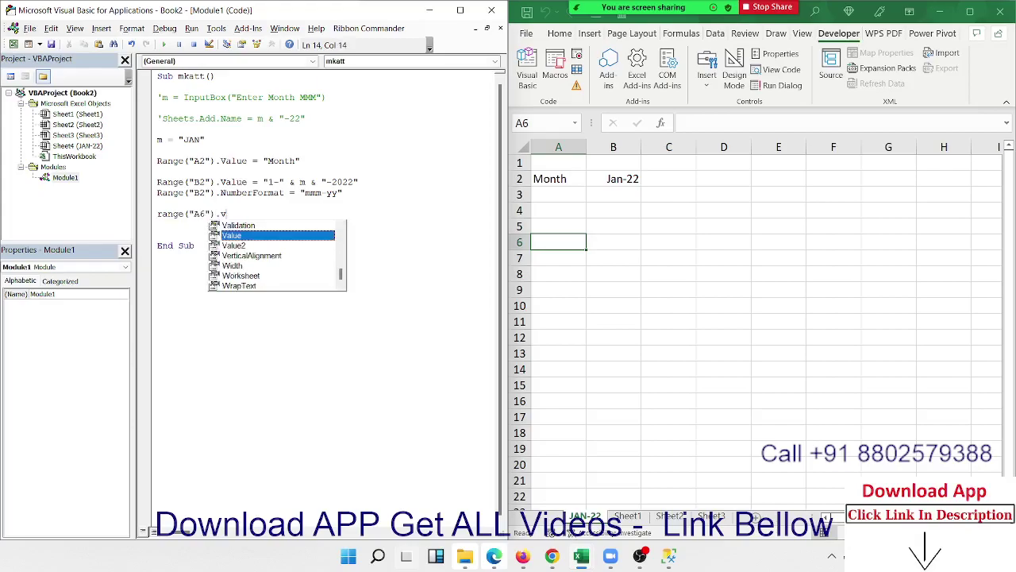
text(ue = ")
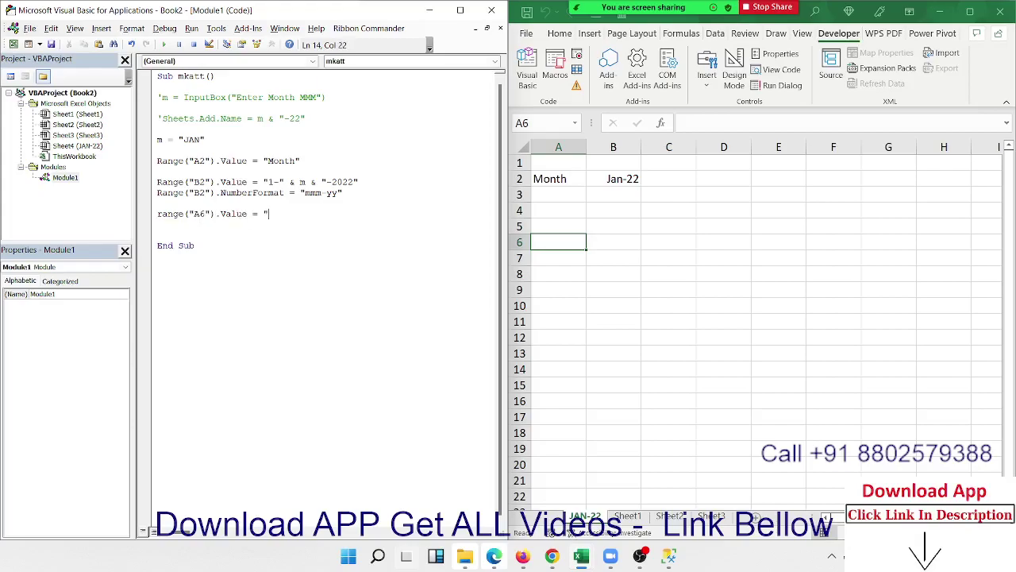
text(Sr")
key(Return)
key(shift+Down)
key(ctrl+c)
key(ctrl+v)
Turn the copies into B6 = "Name" and C6 = "Dep" header lines.
key(ctrl+v)
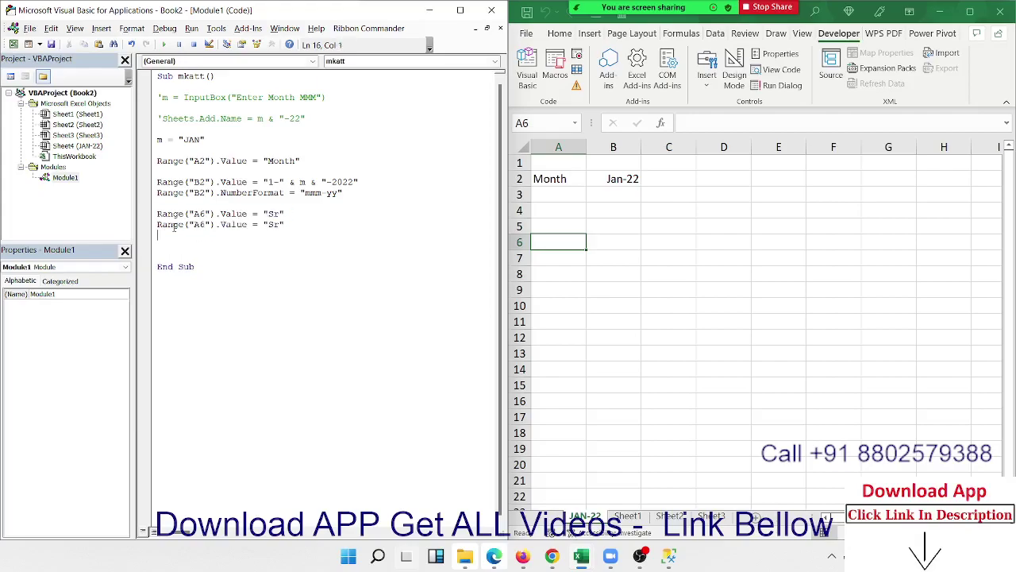
click(199, 225)
key(BackSpace)
text(B)
double_click(273, 225)
text(Name)
click(214, 235)
key(ctrl+v)
double_click(198, 235)
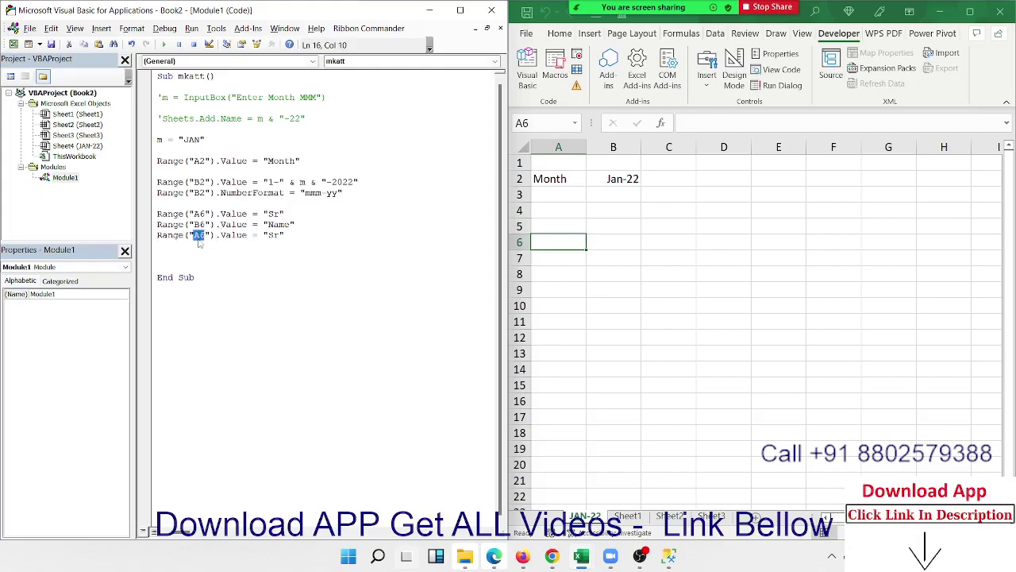
text(C6)
double_click(274, 235)
text(Dep)
Add a D6 line set to the "1-" & m & "-2022" date copied from B2.
click(181, 253)
key(ctrl+v)
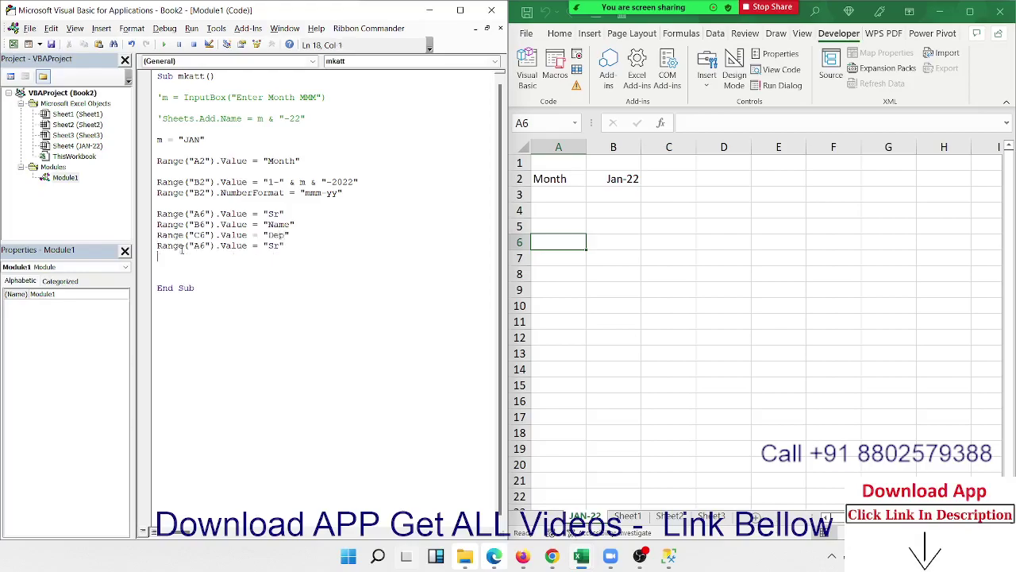
double_click(198, 246)
text(D)
text(7)
key(BackSpace)
text(6)
drag(278, 245, 285, 246)
key(BackSpace)
key(BackSpace)
key(BackSpace)
key(BackSpace)
click(267, 181)
key(Return)
drag(263, 181, 358, 183)
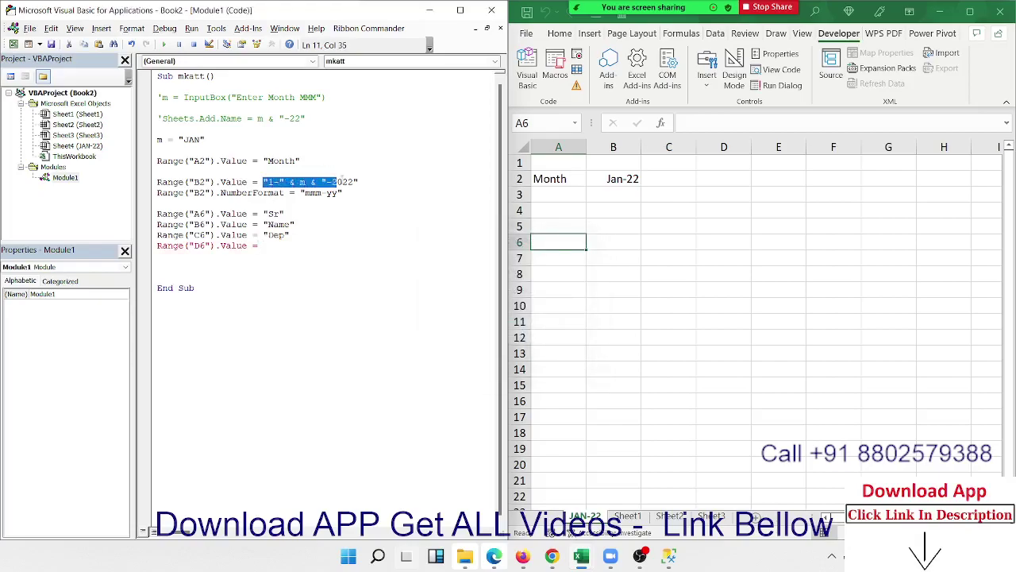
key(ctrl+c)
click(295, 245)
key(ctrl+v)
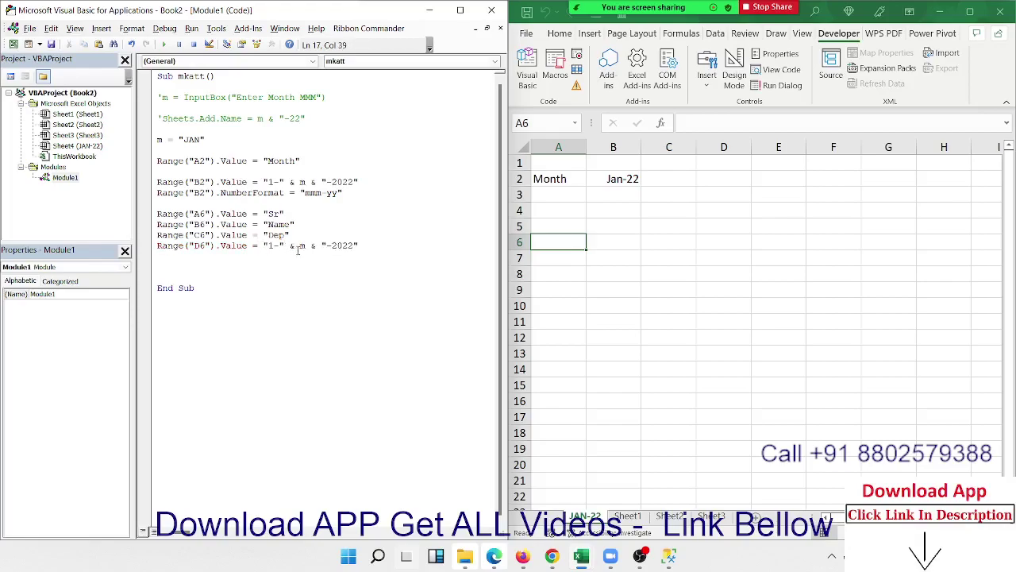
key(Return)
key(Return)
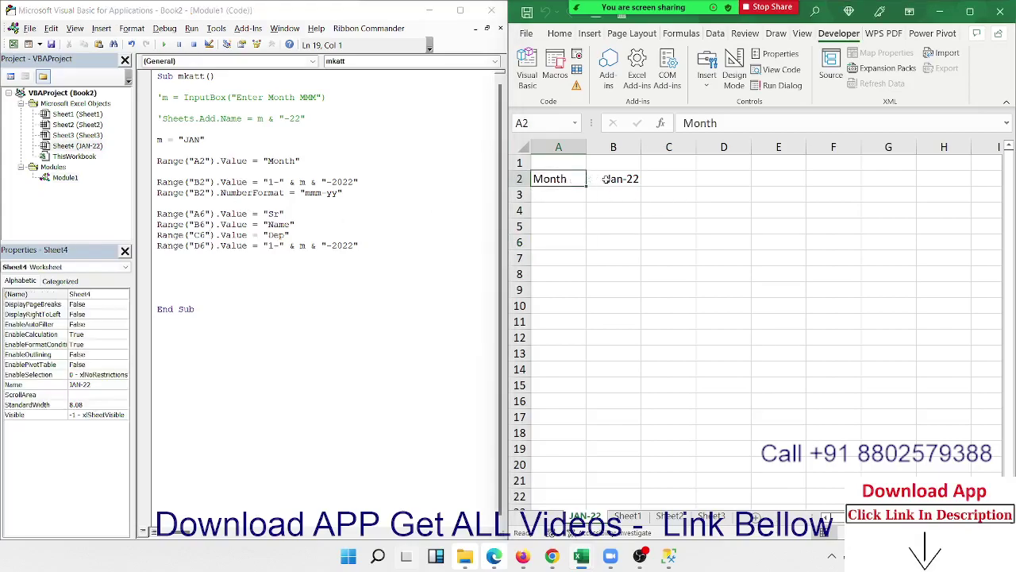
Run the macro and check row 6 shows Sr, Name, Dep and 01-Jan-22.
drag(559, 179, 669, 179)
click(577, 226)
click(147, 40)
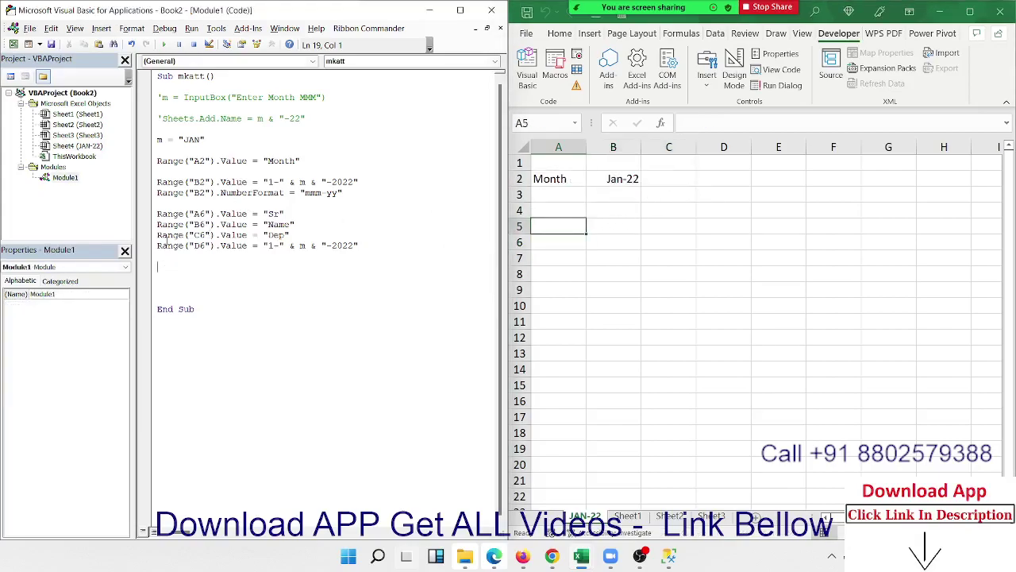
click(164, 45)
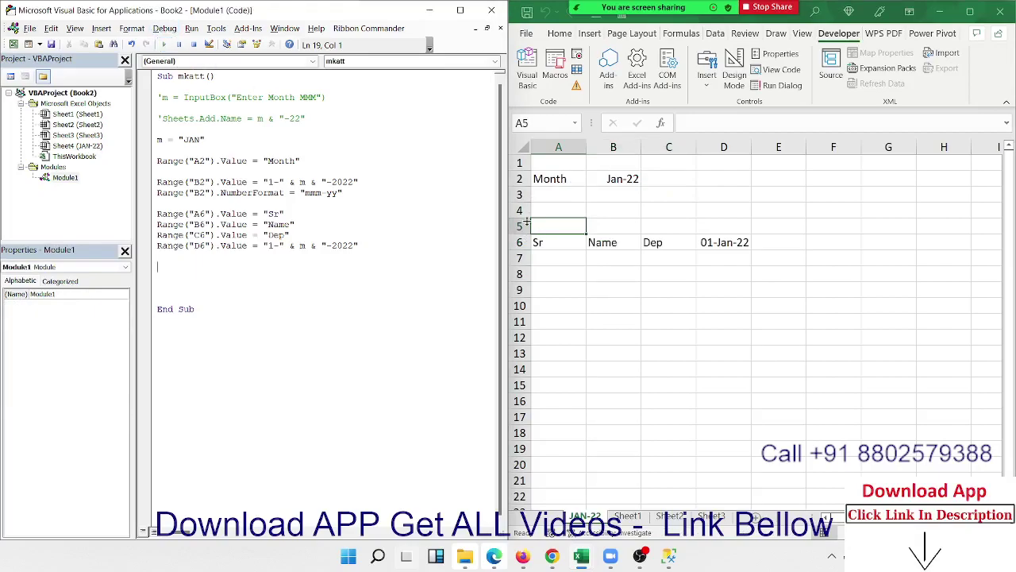
click(576, 247)
click(693, 245)
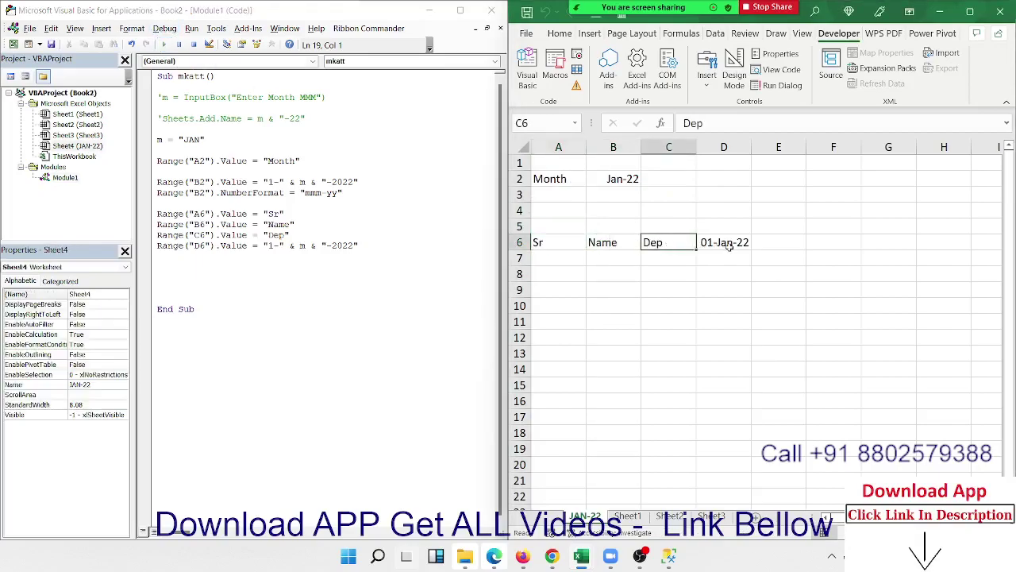
click(729, 248)
Enter the next-day formula =D6+1 in cell E6.
click(782, 246)
text(=)
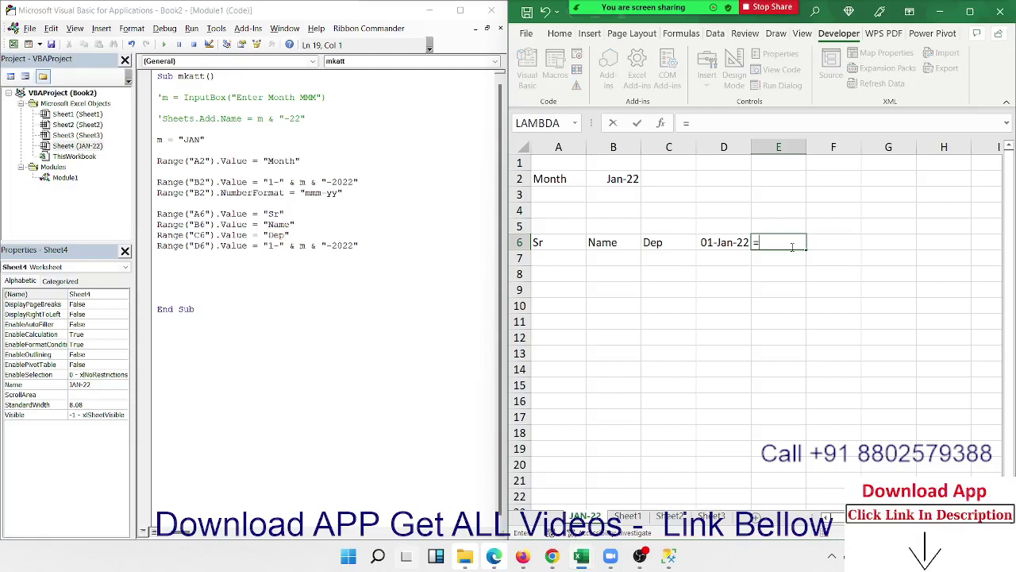
key(Left)
text(+)
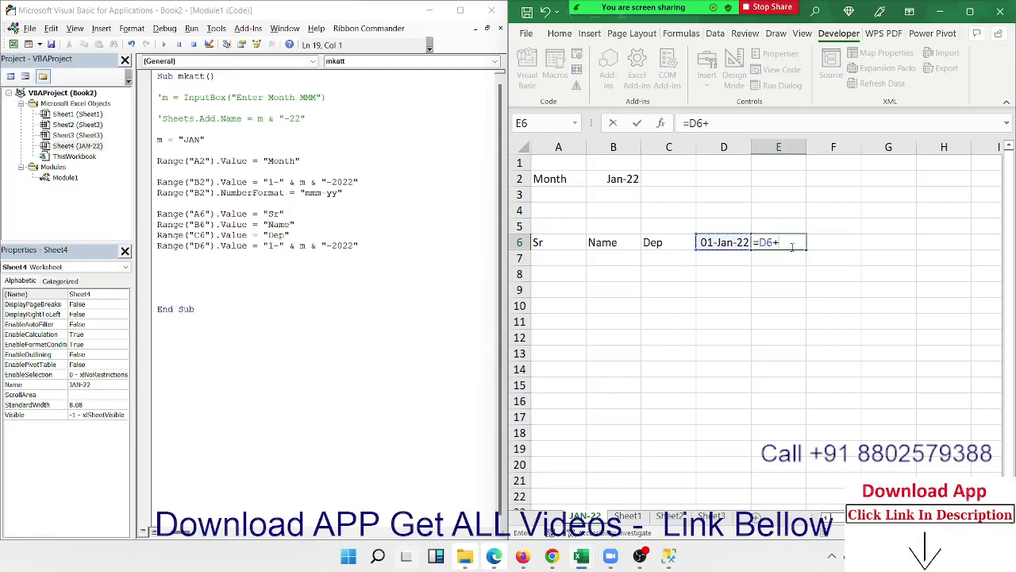
text(1)
key(Return)
Copy the E6 formula and paste it across row 6 to extend the dates.
click(792, 245)
key(ctrl+c)
key(Right)
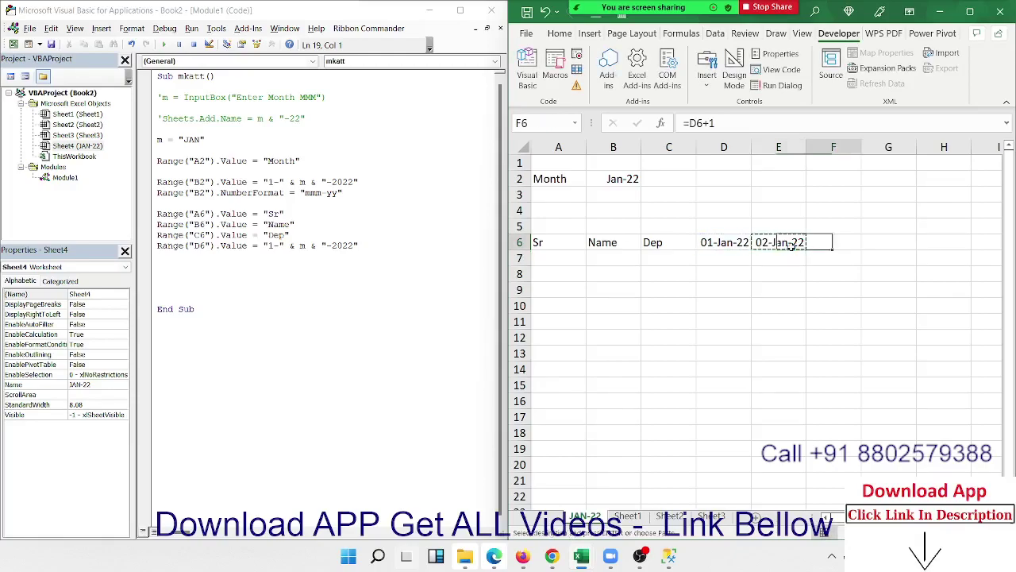
key(shift+Right)
key(shift+Right)
key(shift+Right)
key(shift+Right)
key(shift+Right)
key(shift+Right)
key(shift+Right)
key(shift+Right)
key(shift+Right)
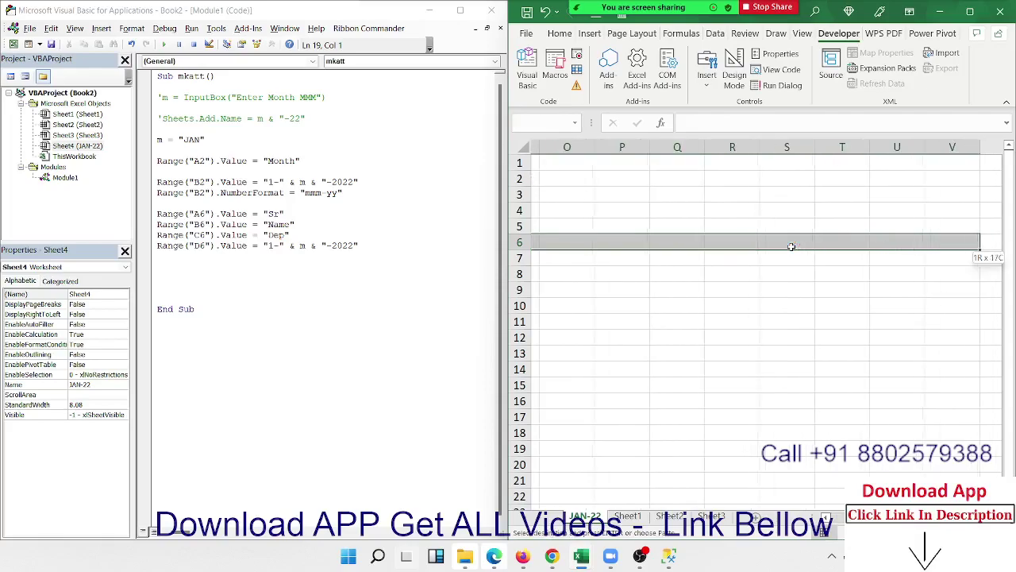
key(shift+Right)
key(shift+Right)
key(shift+Right)
key(shift+Right)
key(shift+Right)
key(shift+Right)
key(ctrl+v)
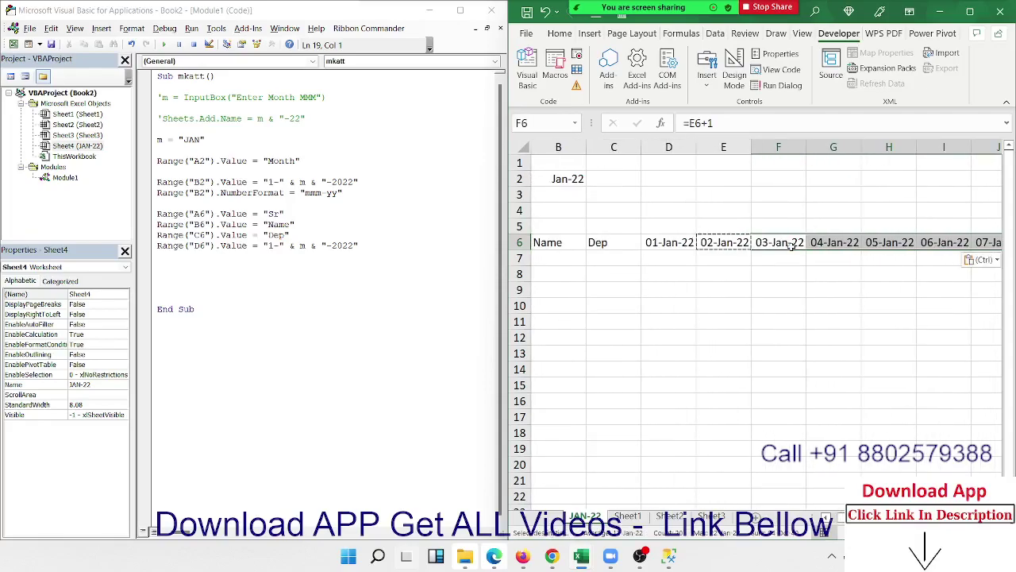
key(ctrl)
click(792, 251)
Step along row 6 to verify the consecutive dates reaching 22-Jan-22.
key(Right)
key(Right)
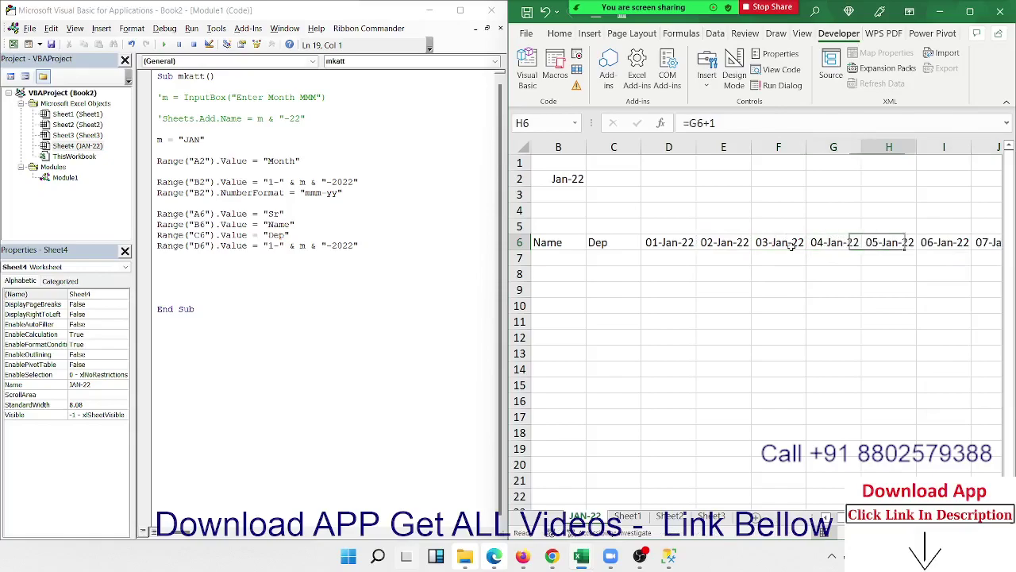
key(Right)
key(Right)
key(Right)
key(Right)
key(Right)
key(Right)
key(Right)
key(Right)
key(Right)
key(Right)
key(Right)
key(Right)
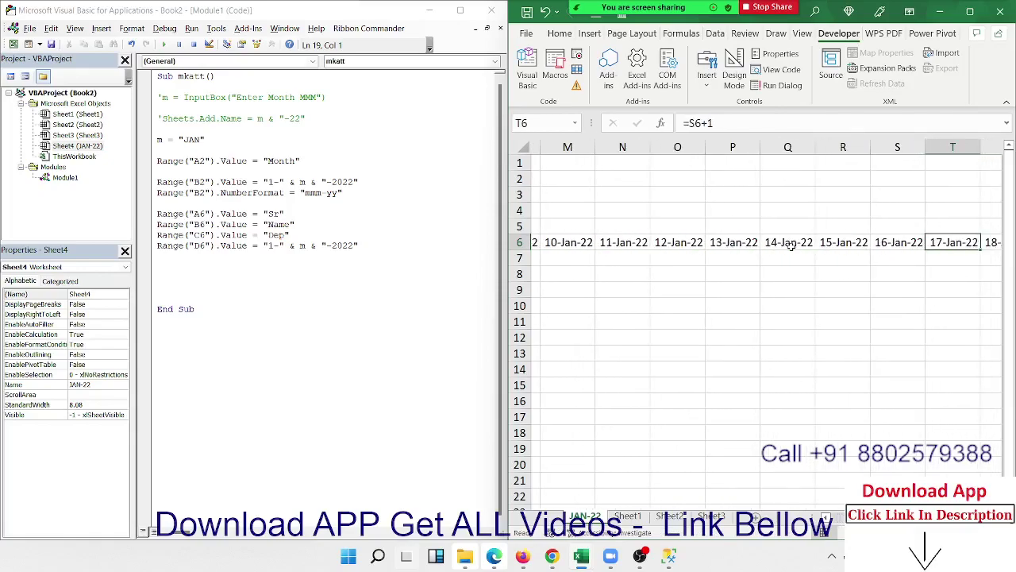
key(Right)
key(Right)
key(Right)
key(Right)
key(Right)
key(Right)
key(Right)
key(Left)
key(Left)
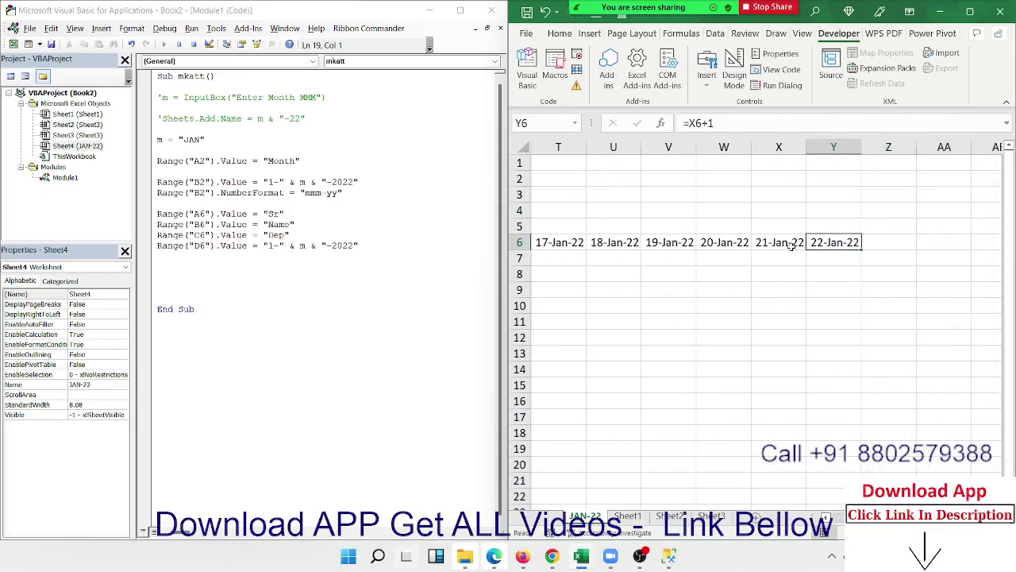
key(ctrl+Left)
key(Right)
key(Right)
key(Right)
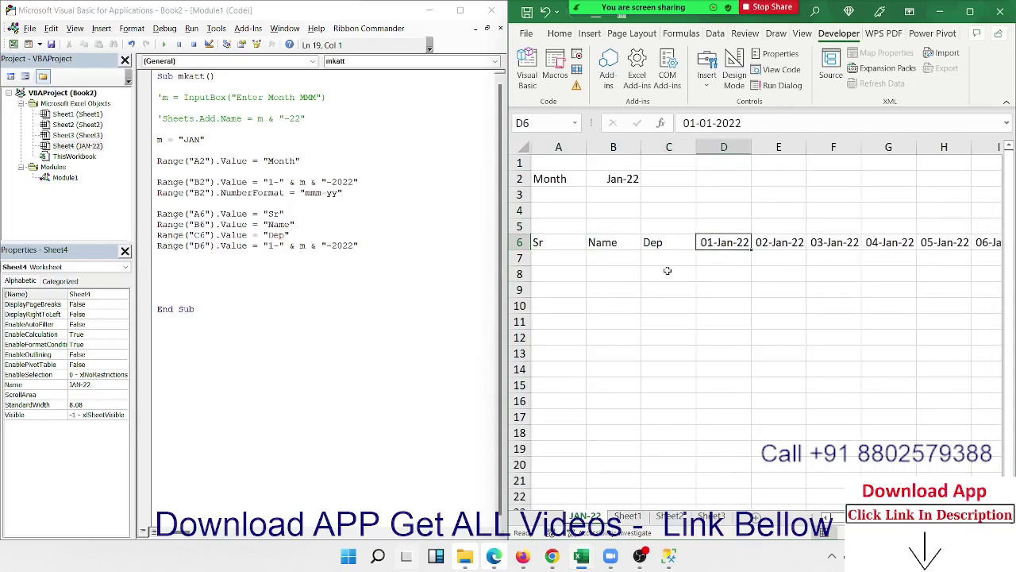
key(Right)
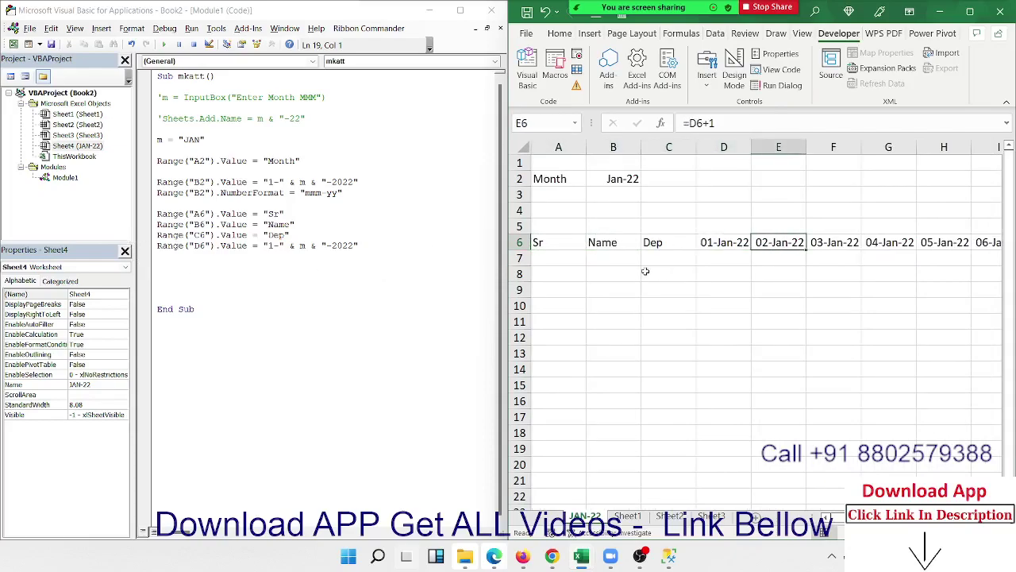
Add the macro line Range("E6").Value = "=d6+1".
click(183, 267)
text(ra)
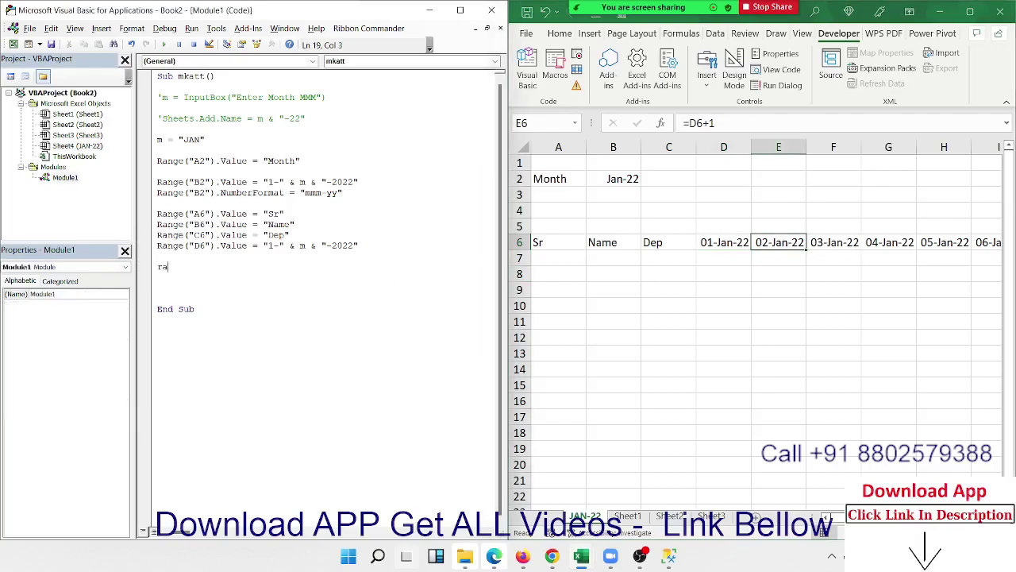
text(nge(")
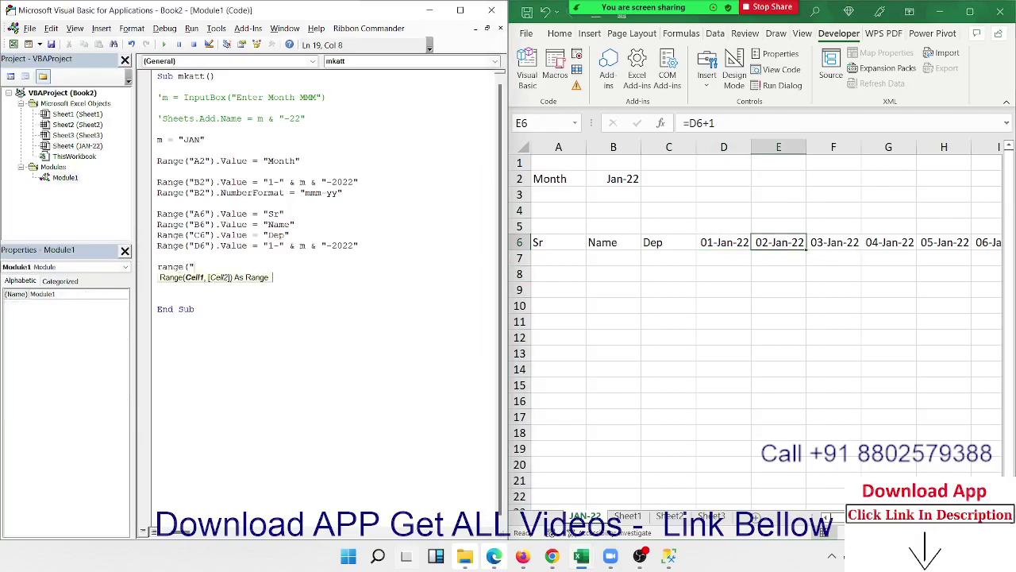
text(E6)
text(").v)
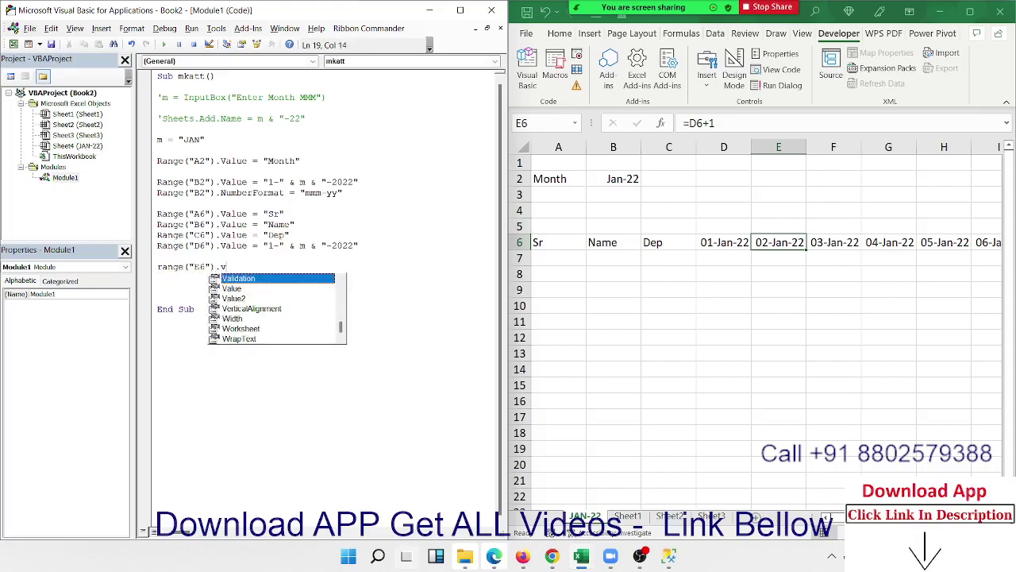
text(alue = "=)
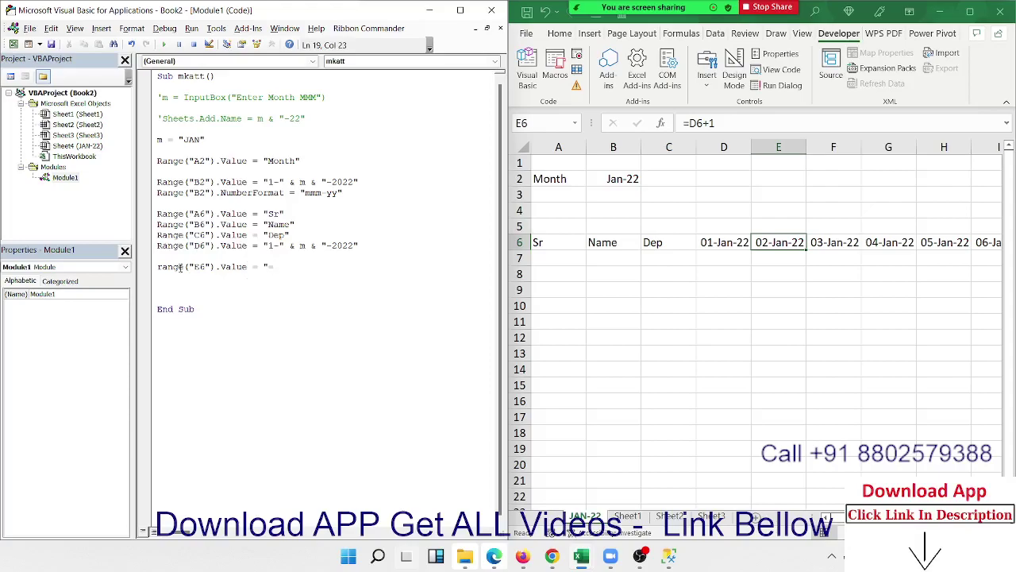
text(d+)
key(BackSpace)
text(6+1)
text(")
key(Down)
Clear the old dates from E6 onward and rerun the macro so E6 shows 02-Jan-22.
click(760, 243)
key(ctrl+shift+Right)
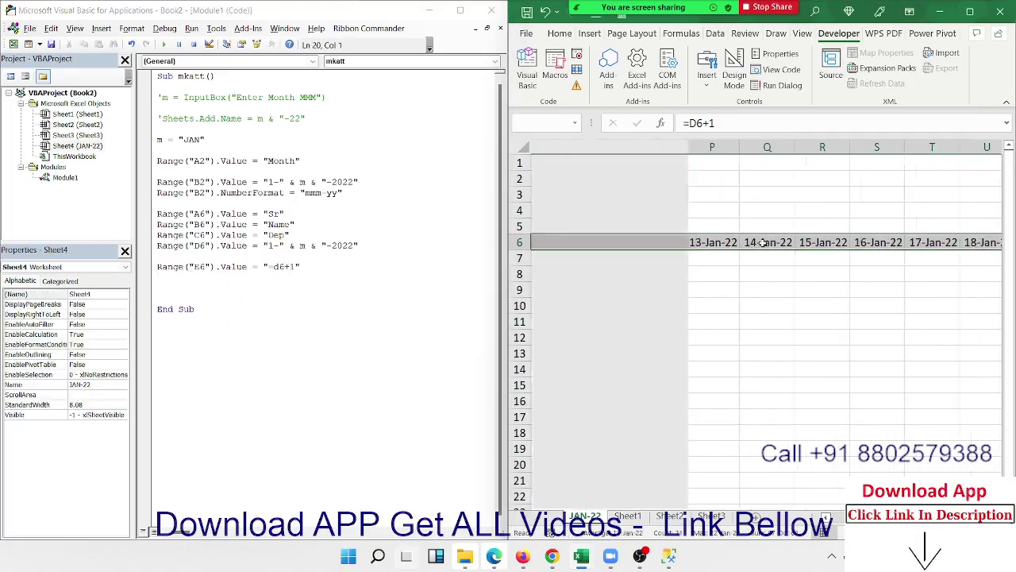
key(Delete)
key(Home)
click(204, 298)
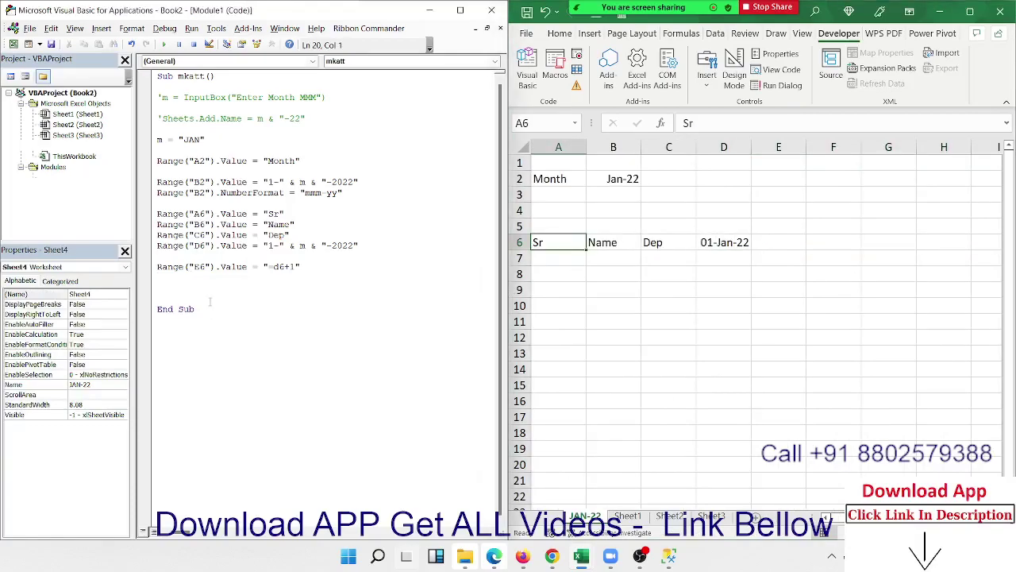
click(164, 43)
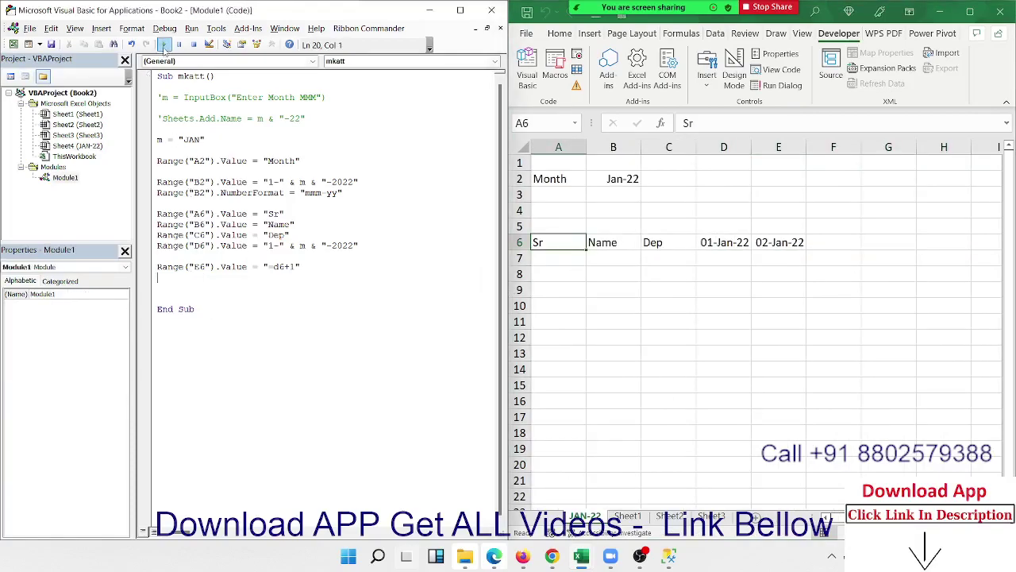
click(791, 244)
click(204, 282)
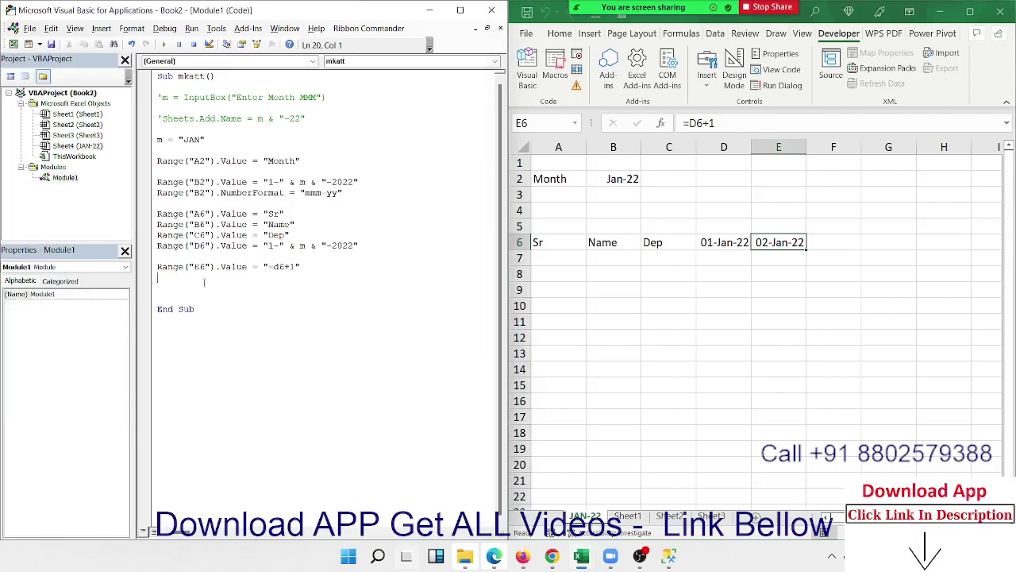
Add the line Range("E6").Copy below the E6 formula line.
text(ra)
text(nge()
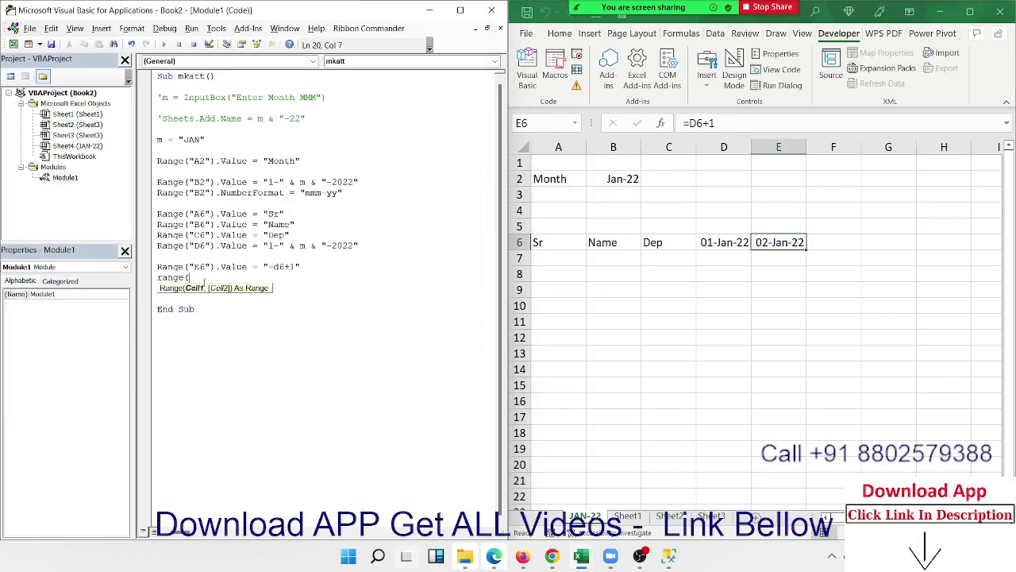
text("E)
text(6)
text(").cop)
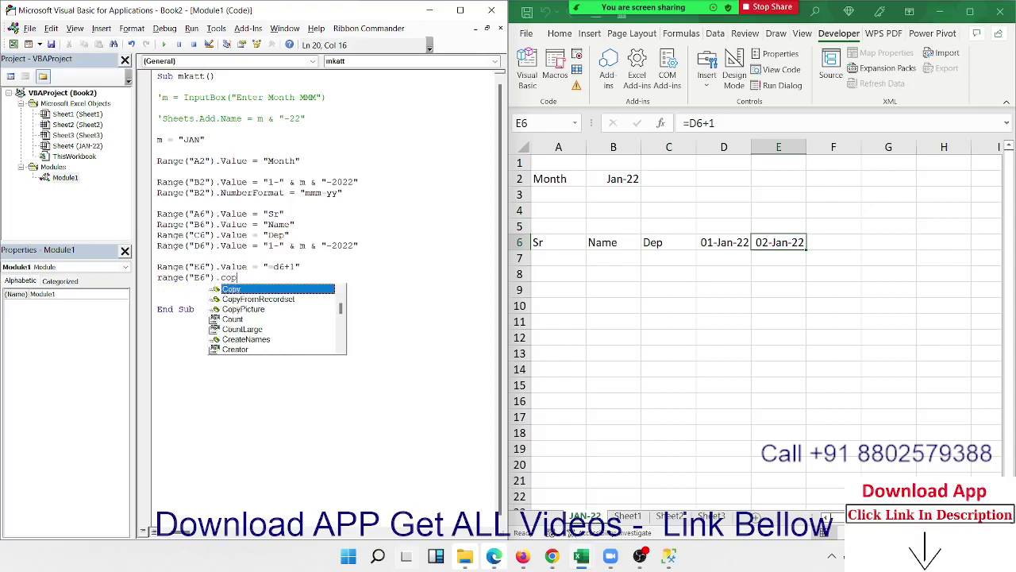
text(y)
key(Tab)
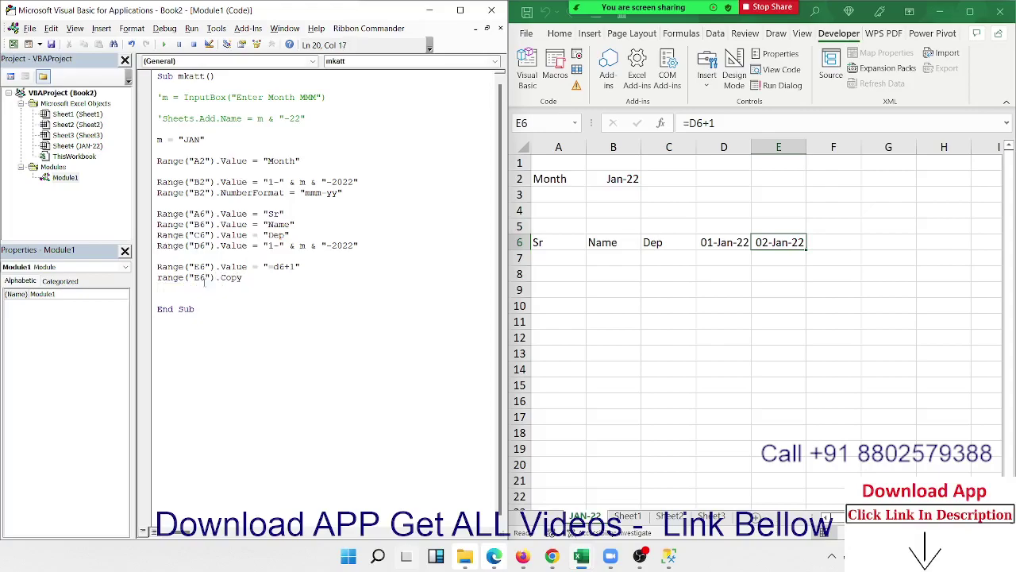
key(Return)
click(831, 240)
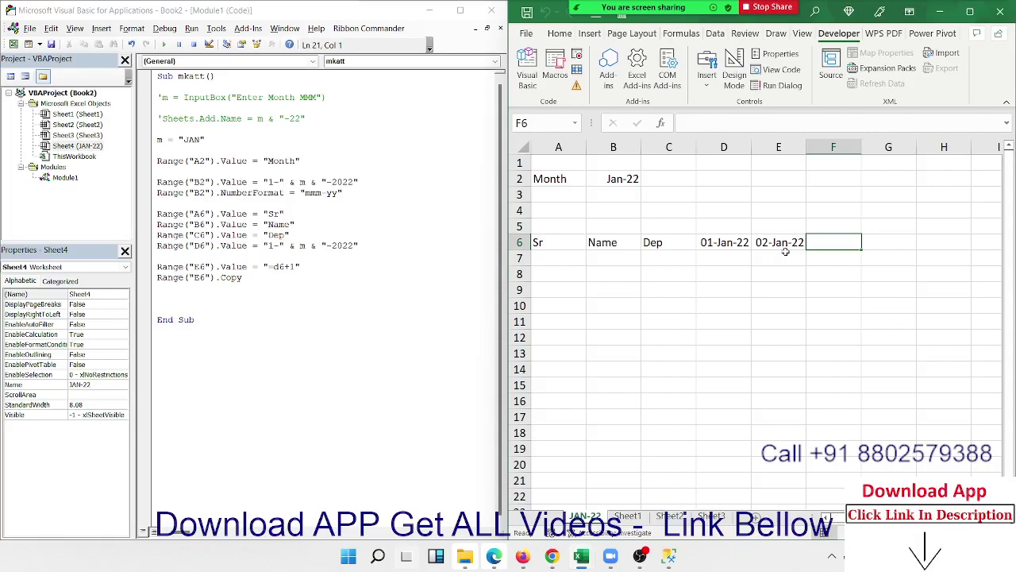
Below m = "JAN", start the line d = Application.WorksheetFunction.EoMonth(.
click(177, 152)
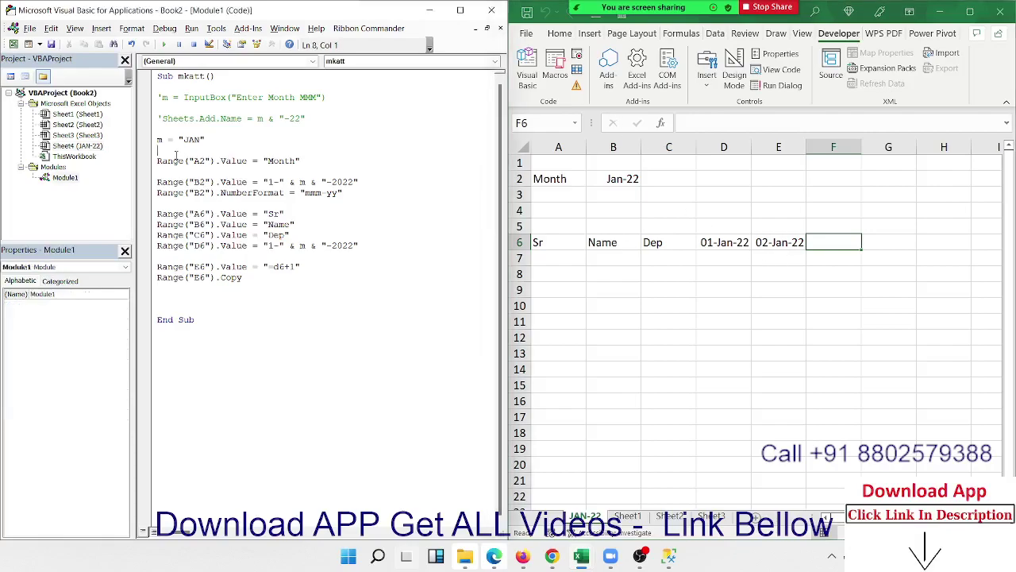
key(Return)
key(Up)
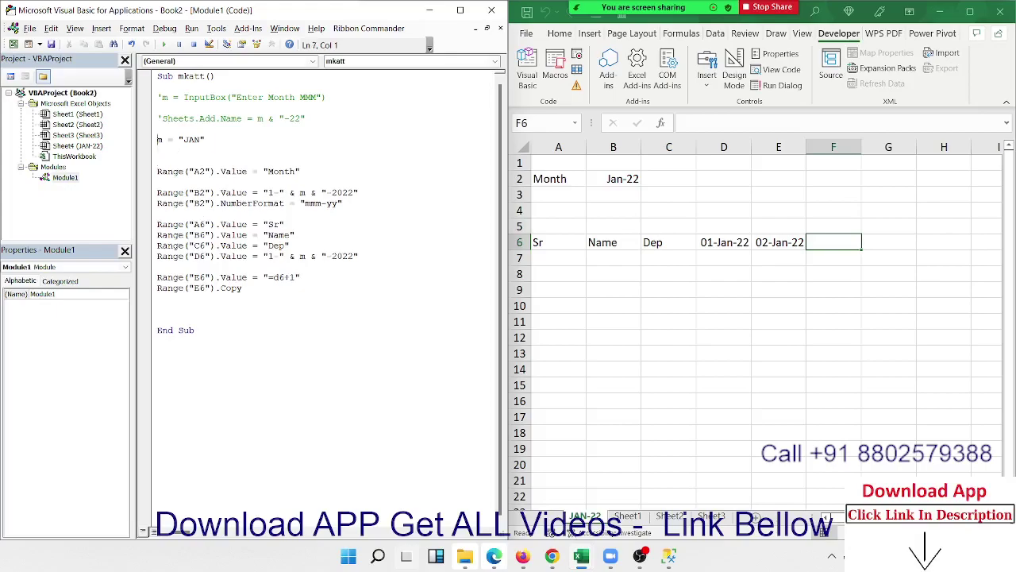
key(shift+Up)
key(Down)
text(d)
text(=)
text(applica)
text(tion.wo)
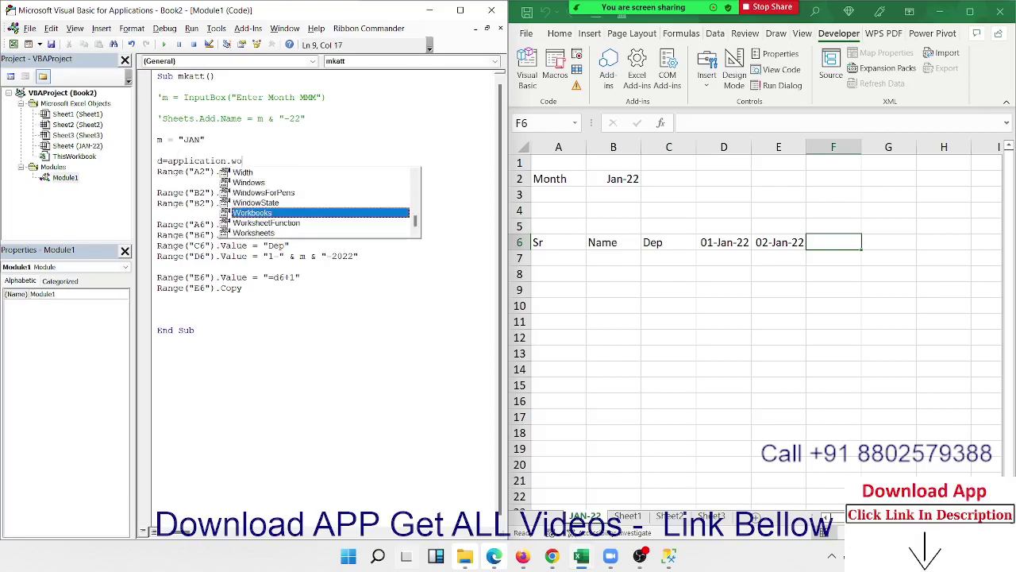
key(Down)
key(Tab)
text(.)
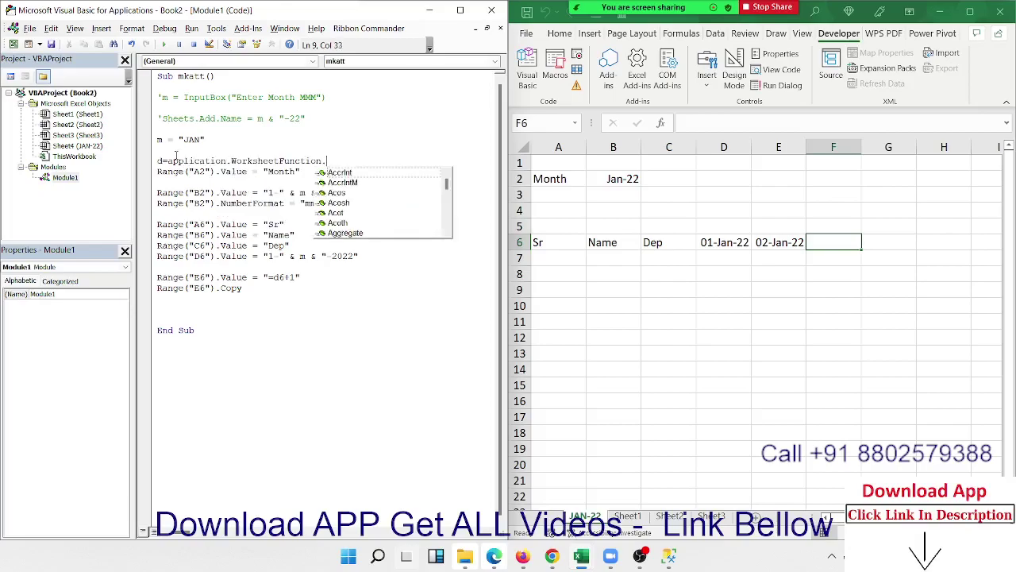
text(eo)
key(Tab)
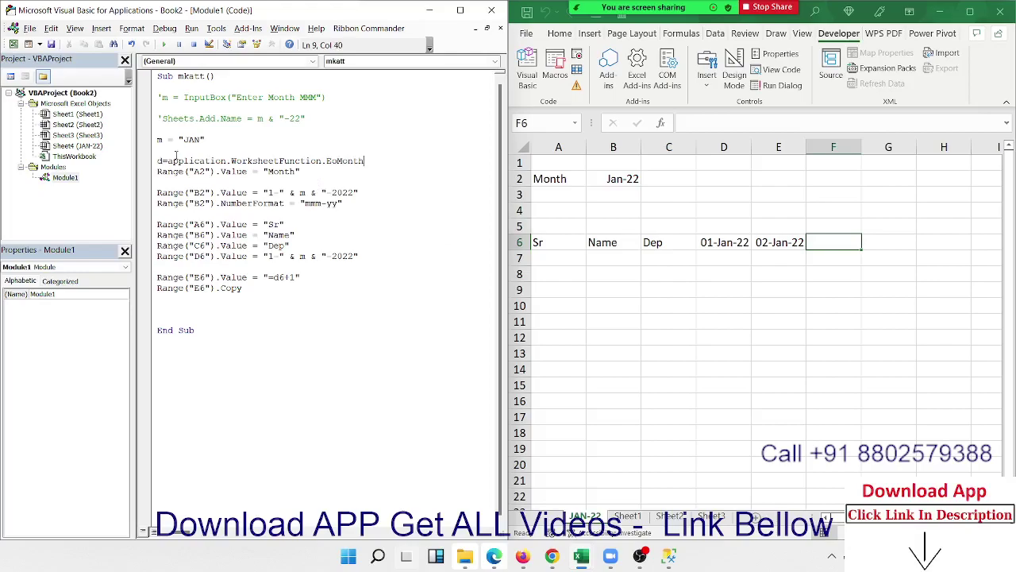
text(()
Complete EoMonth with the "1-" & m & "-2022" date expression from the B2 line and 0.
click(254, 203)
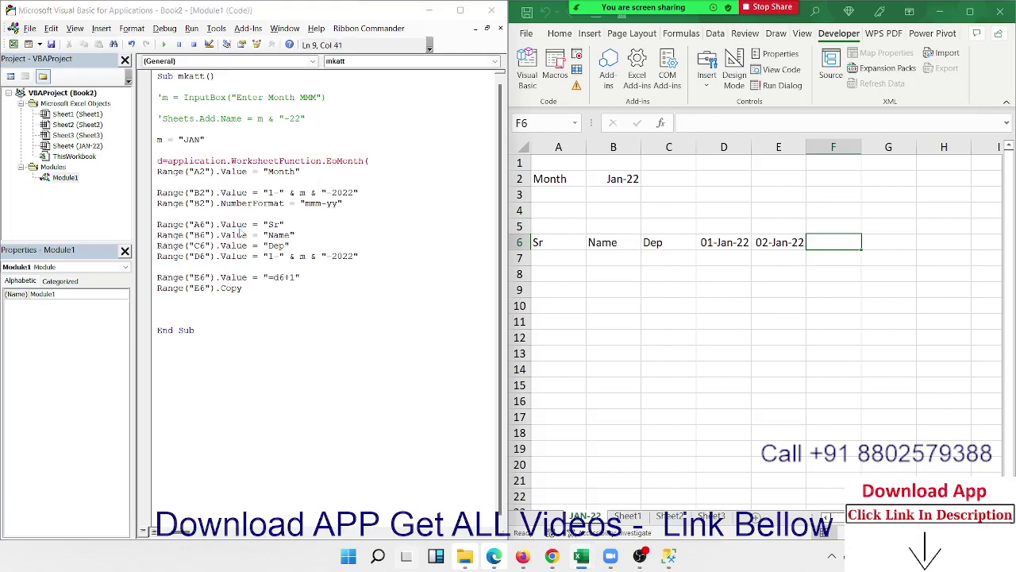
key(Return)
drag(257, 192, 367, 191)
key(ctrl+c)
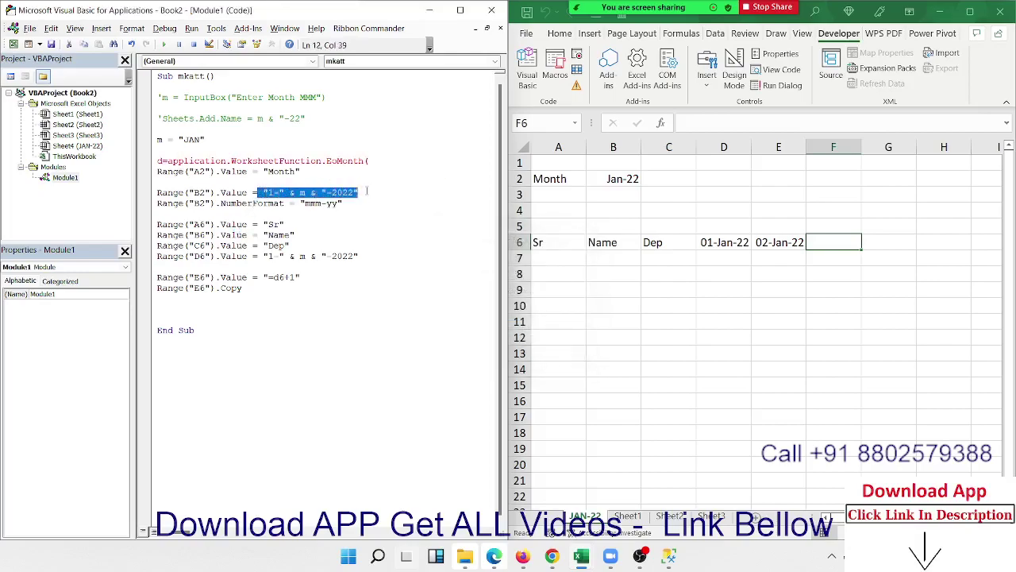
click(385, 161)
key(ctrl+v)
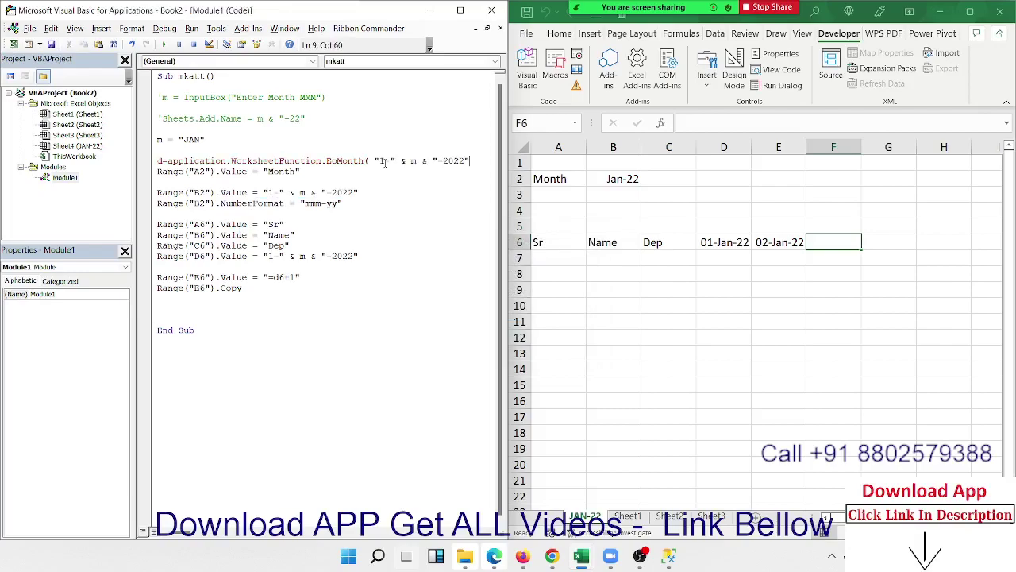
text(,)
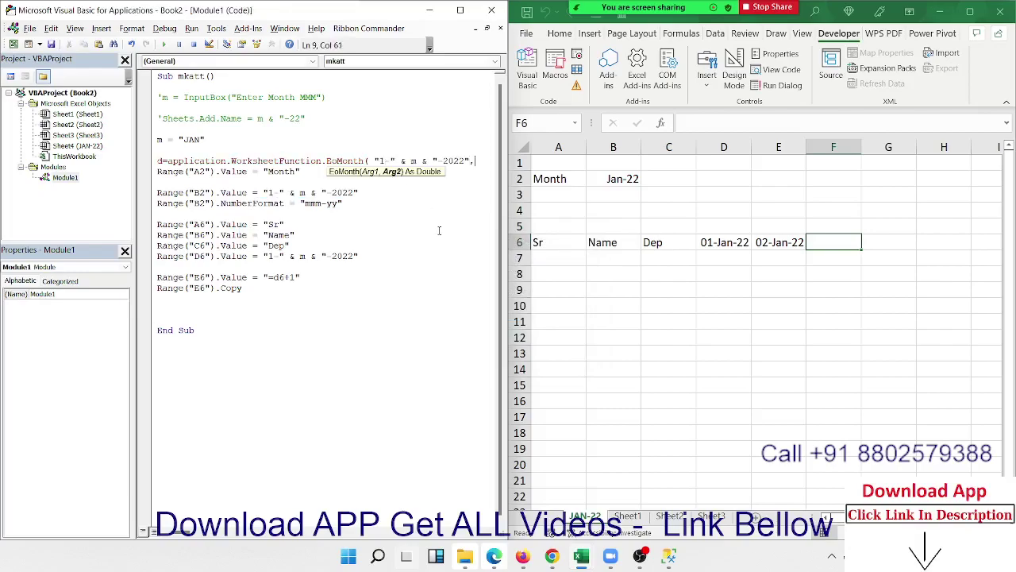
text(0))
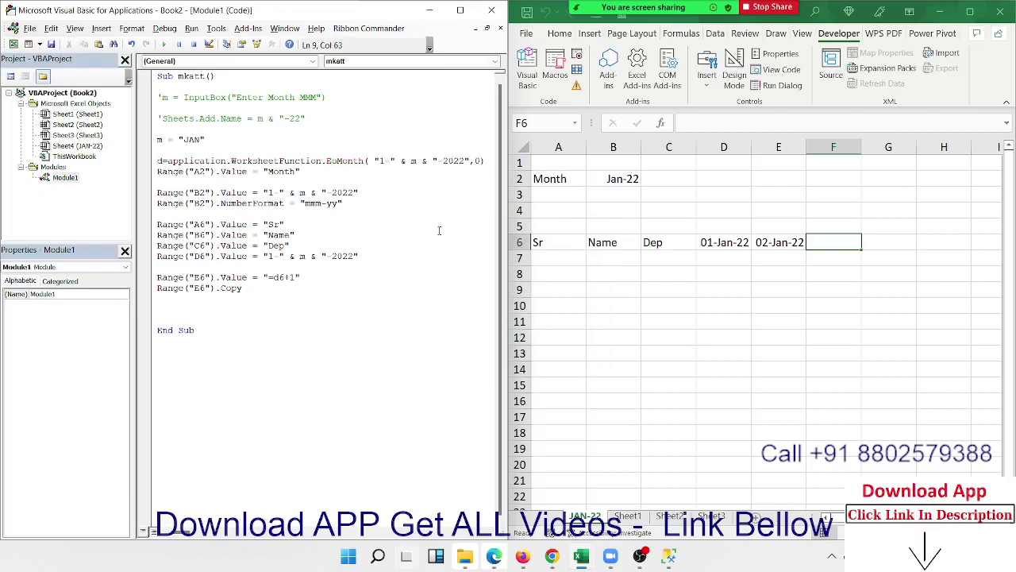
key(Down)
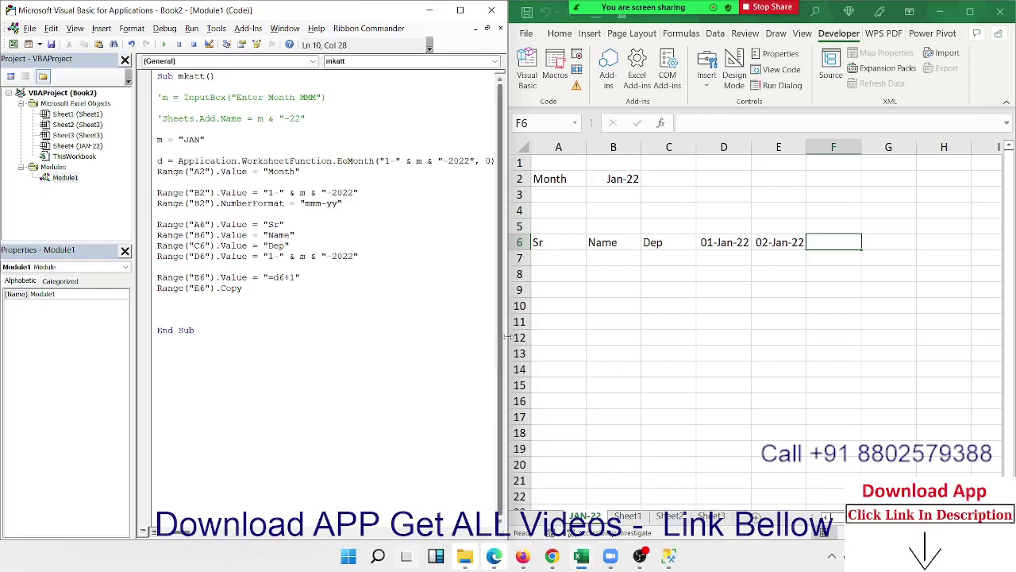
Wrap the EoMonth call in Day() so d holds the month's day count.
drag(508, 339, 582, 337)
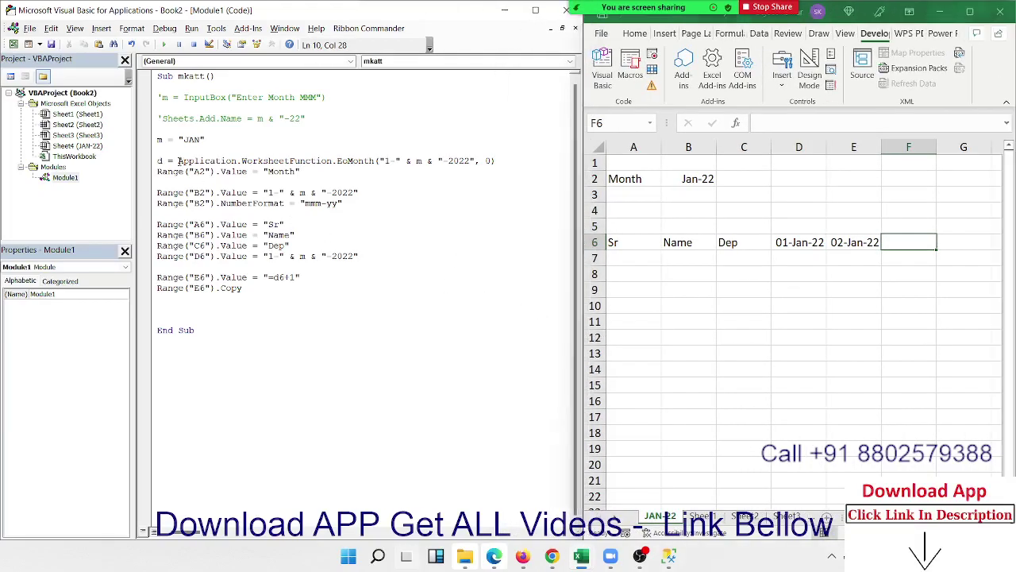
click(179, 161)
text(day)
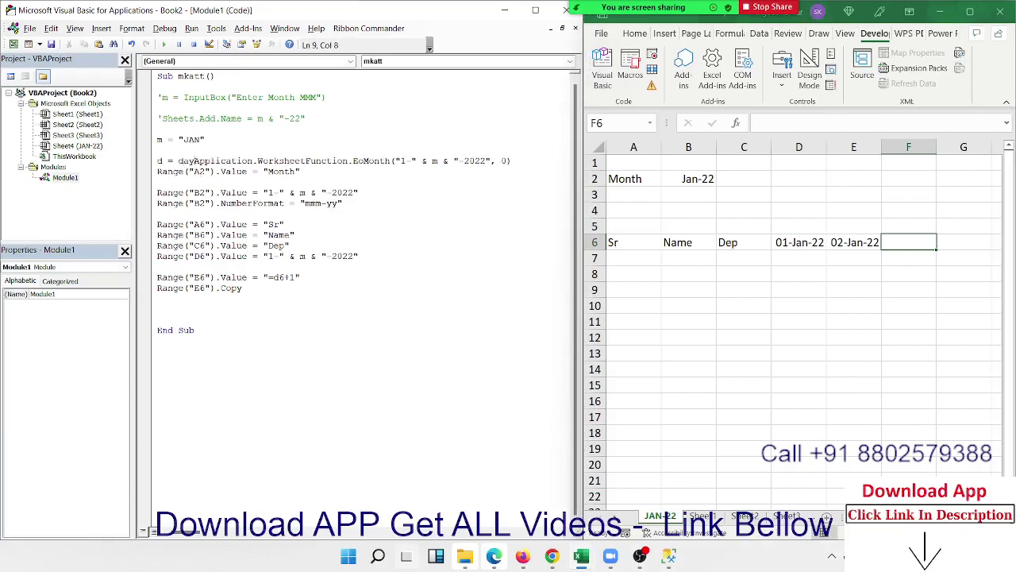
text(()
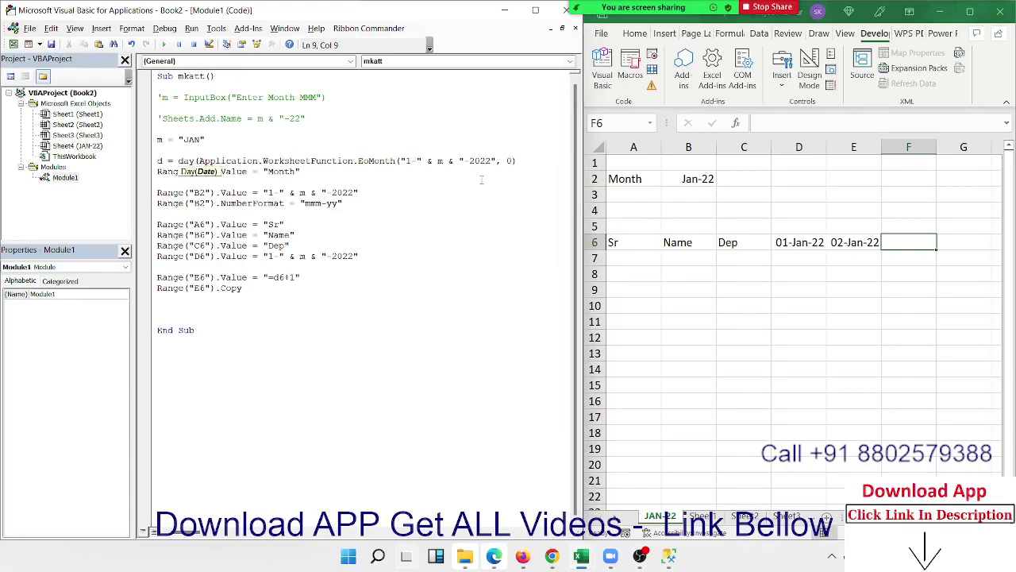
click(524, 162)
text())
click(447, 237)
click(265, 292)
Add the line Range("F6", Range("F6").Offset(0, d-2)).PasteSpecial.
key(Return)
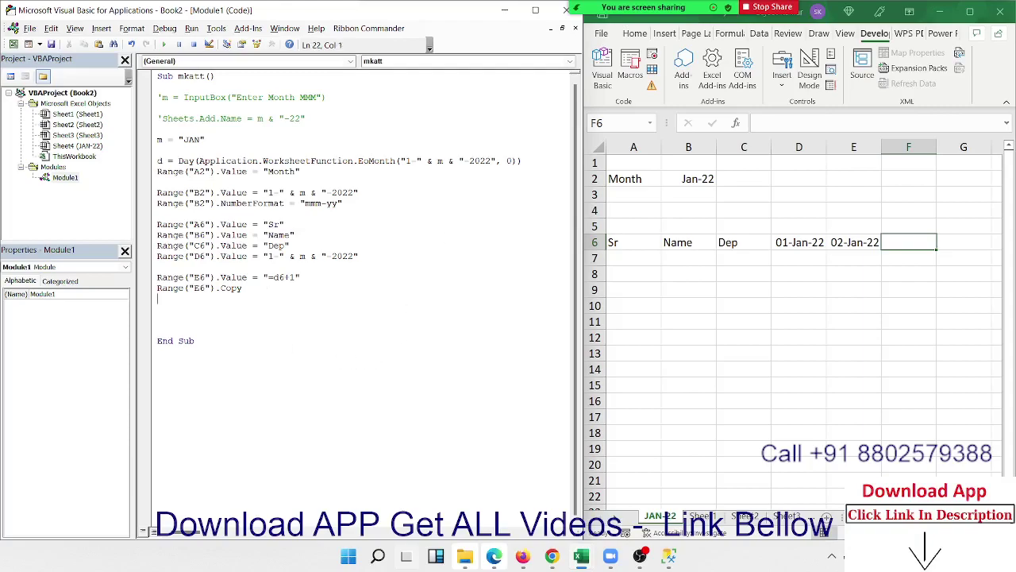
text(range)
text(()
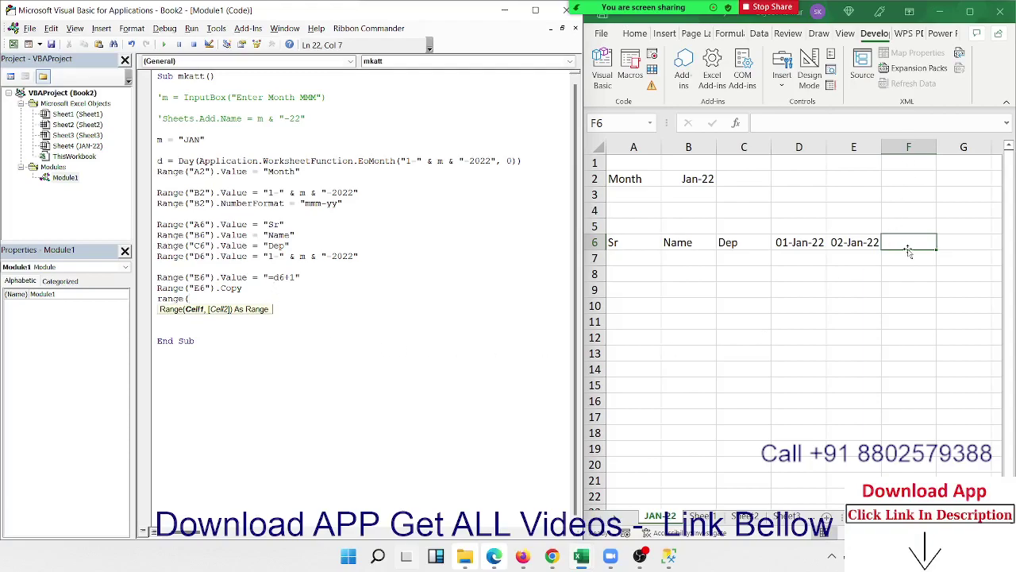
text("F)
text(6",)
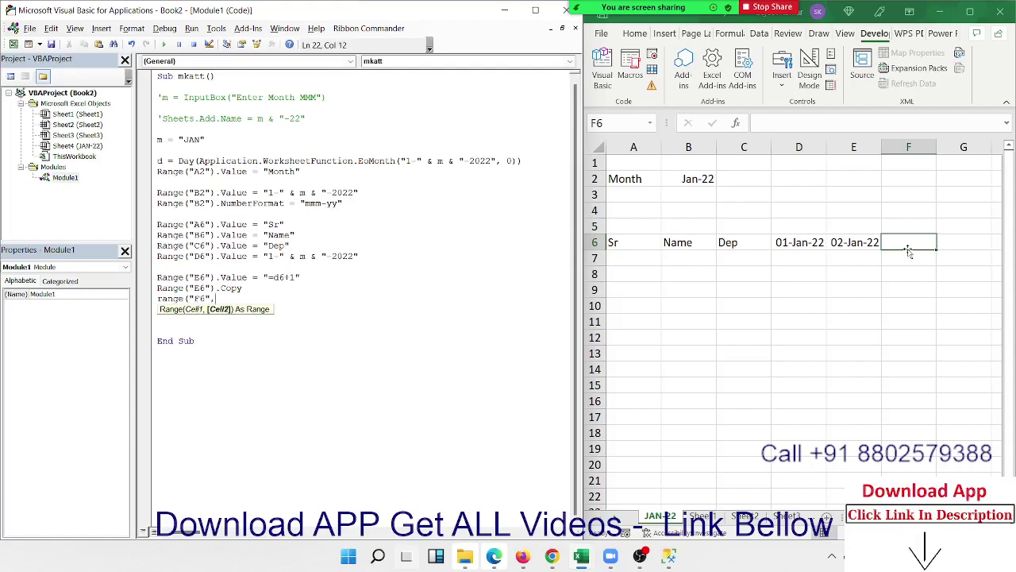
text(range)
text(("F)
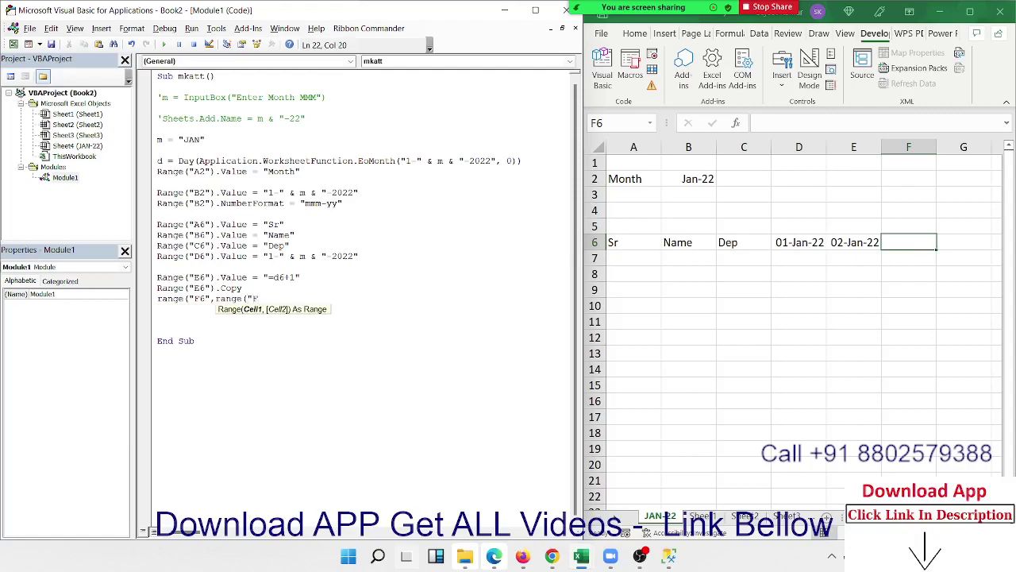
text(6").)
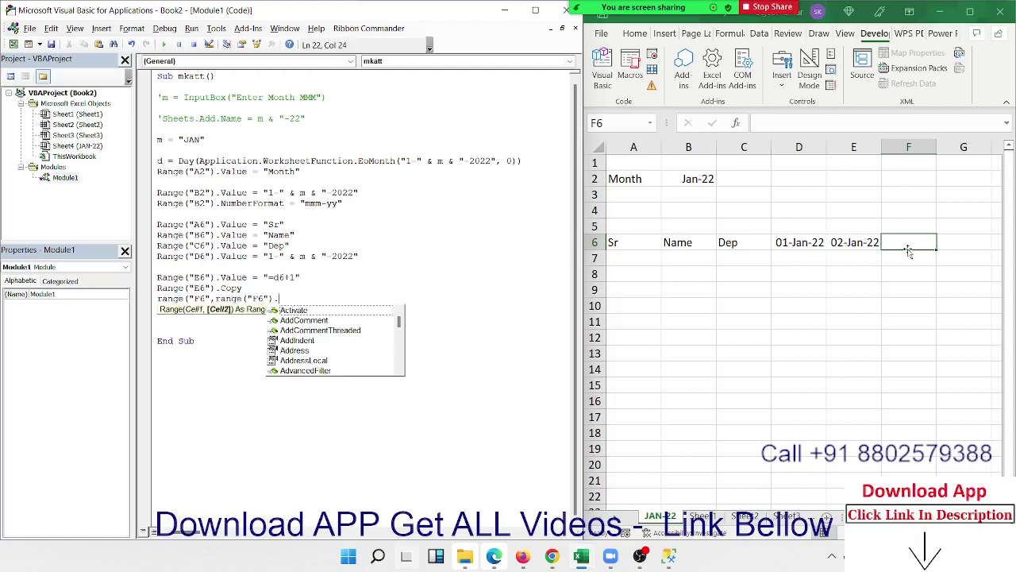
text(of)
key(Tab)
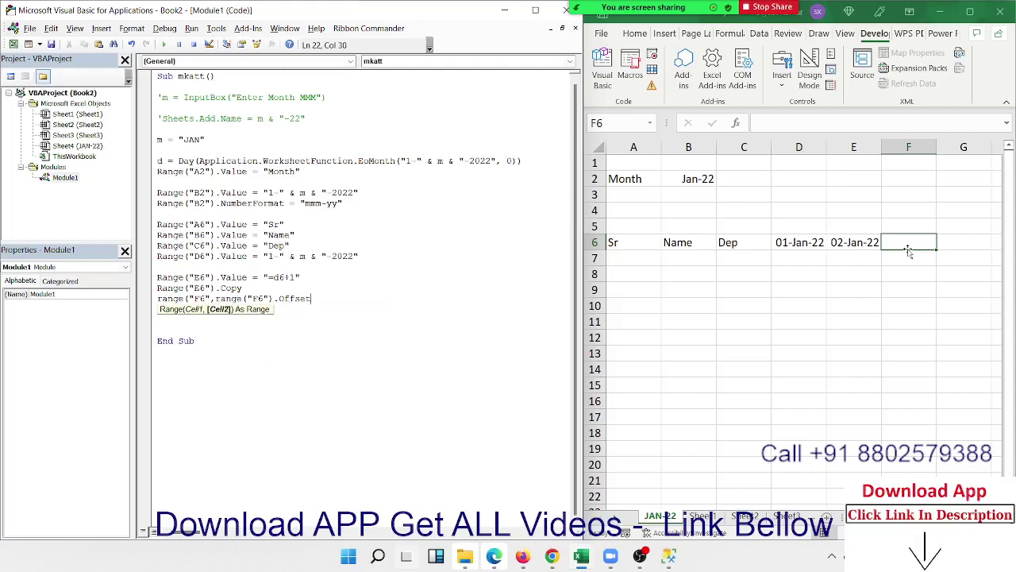
text((0,)
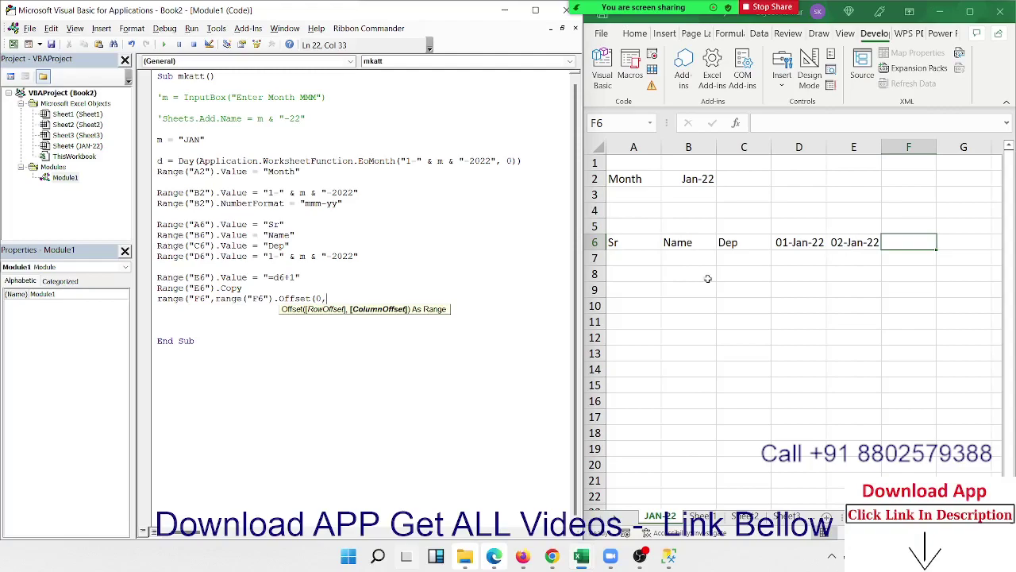
text(d-2)
text()).)
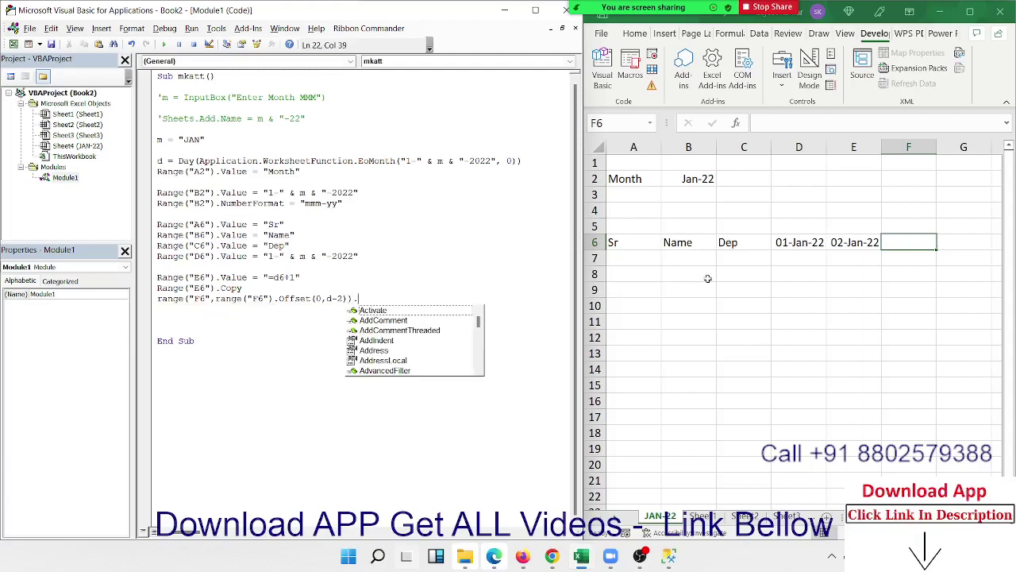
text(pas)
key(Tab)
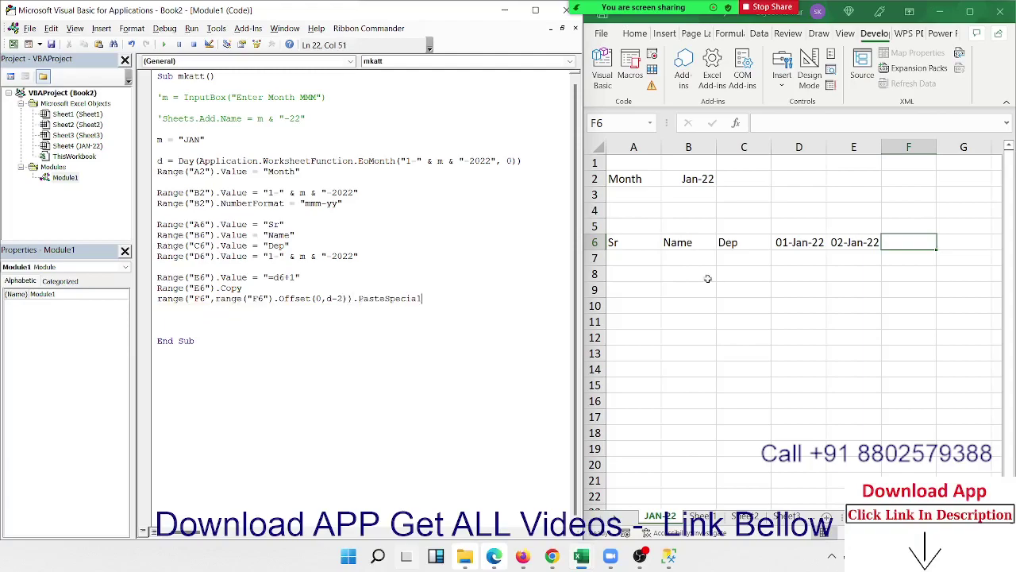
key(Return)
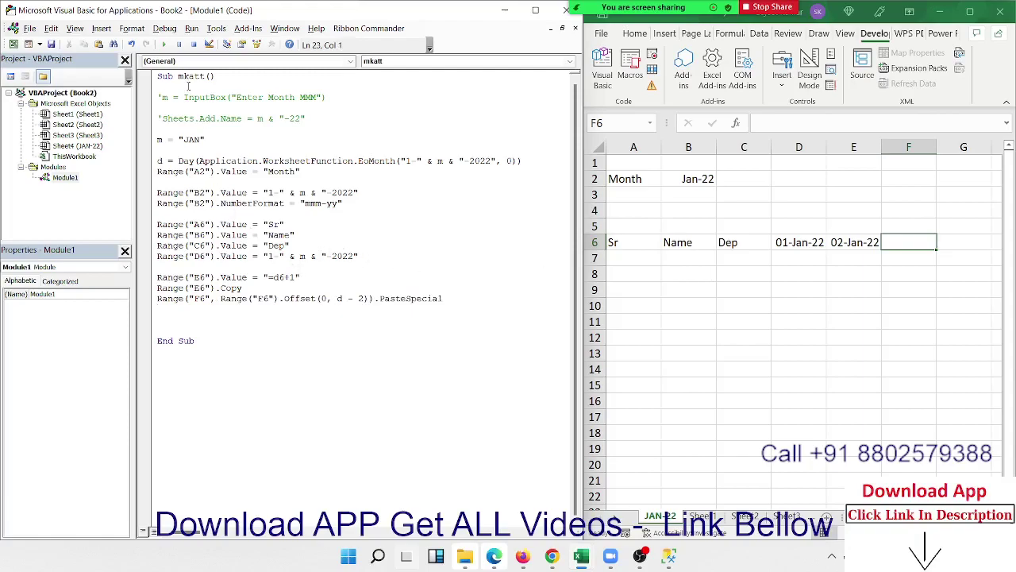
Test the macro, then change the paste offset from d - 2 to d - 3.
click(163, 45)
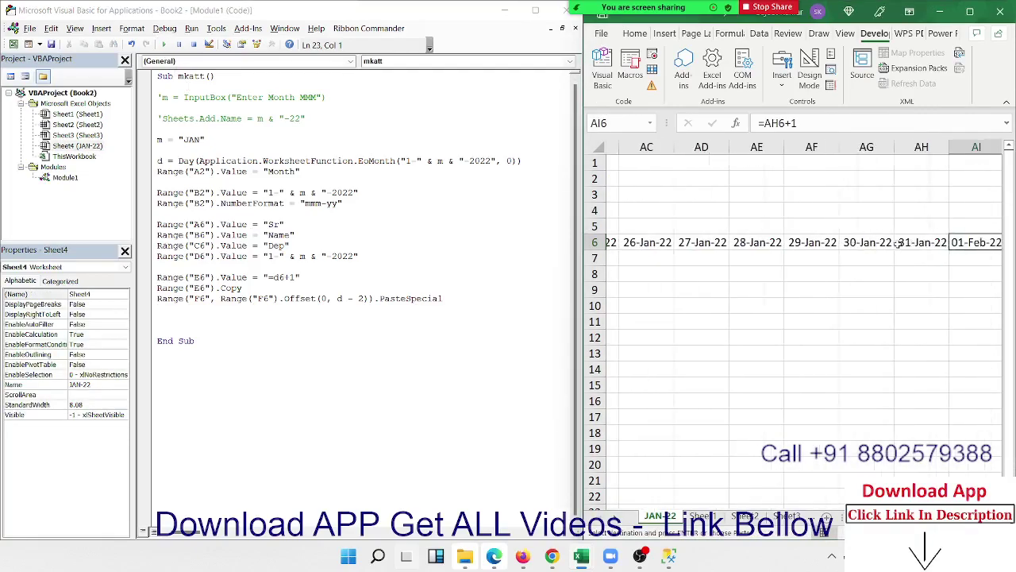
click(895, 243)
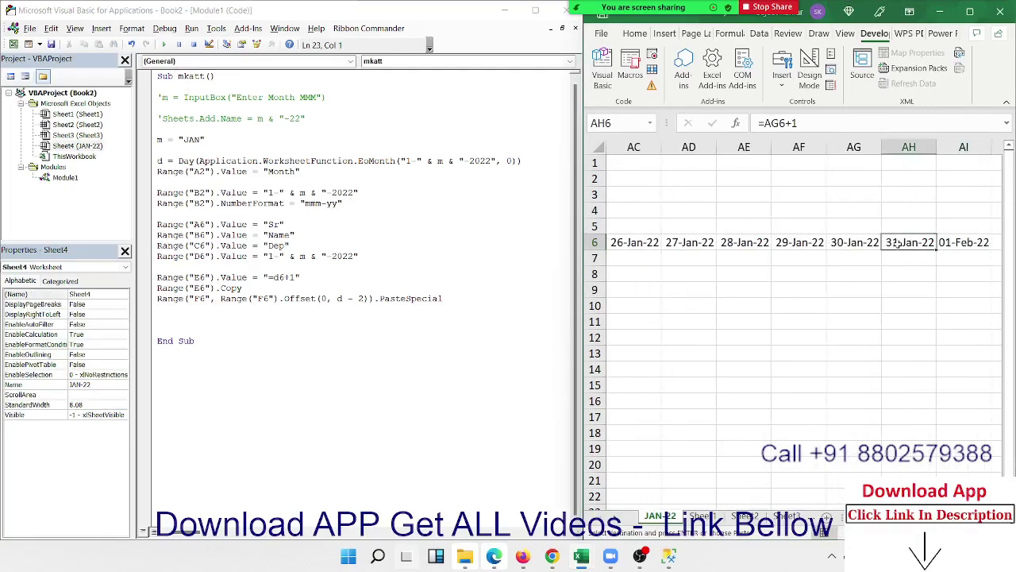
click(358, 298)
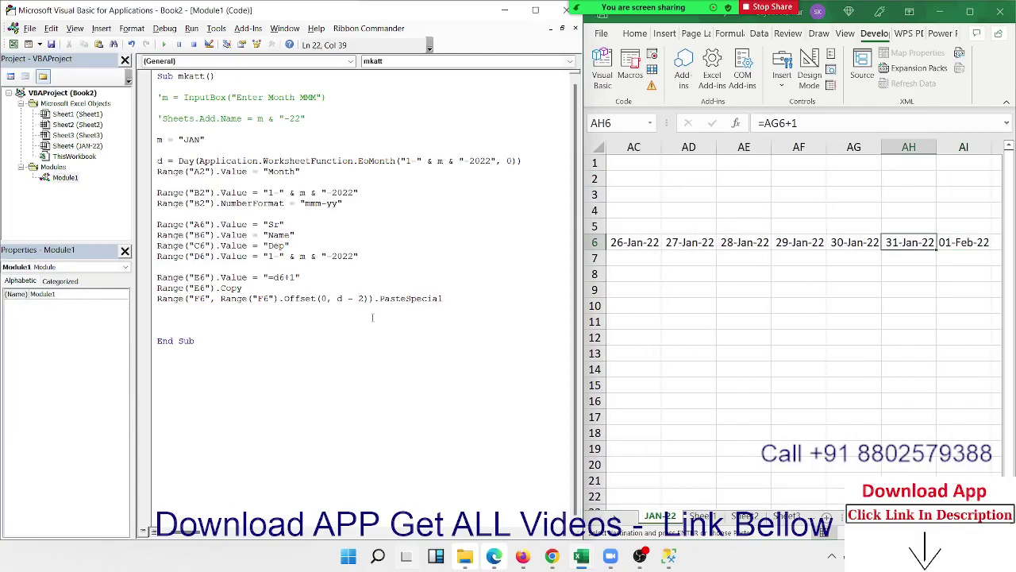
key(Delete)
text(3)
click(158, 309)
Clear the headers and dates from row 6.
click(966, 243)
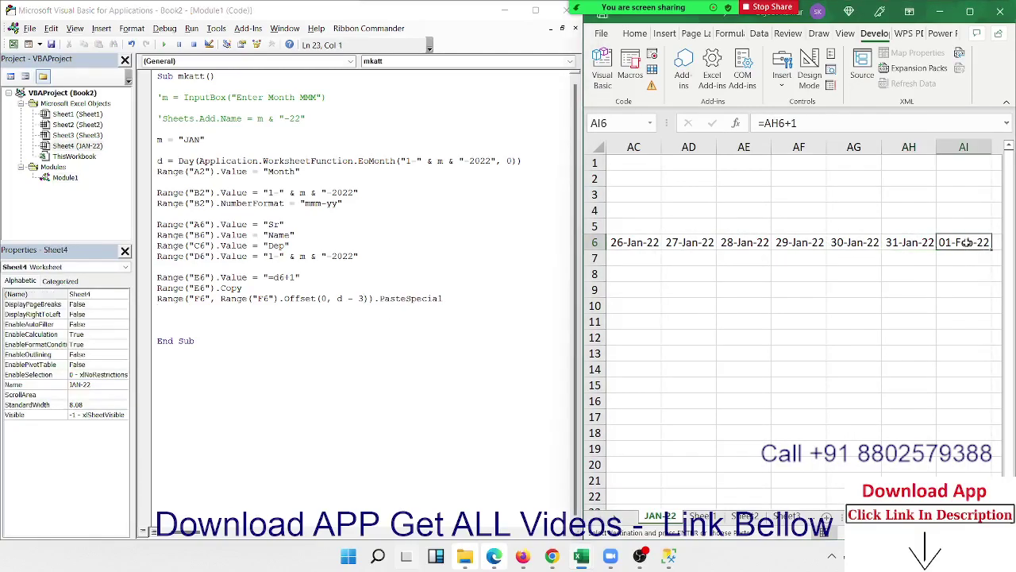
key(ctrl+shift+Left)
key(shift+Right)
key(shift+Right)
key(shift+Right)
key(shift+Right)
key(shift+Right)
key(shift+Left)
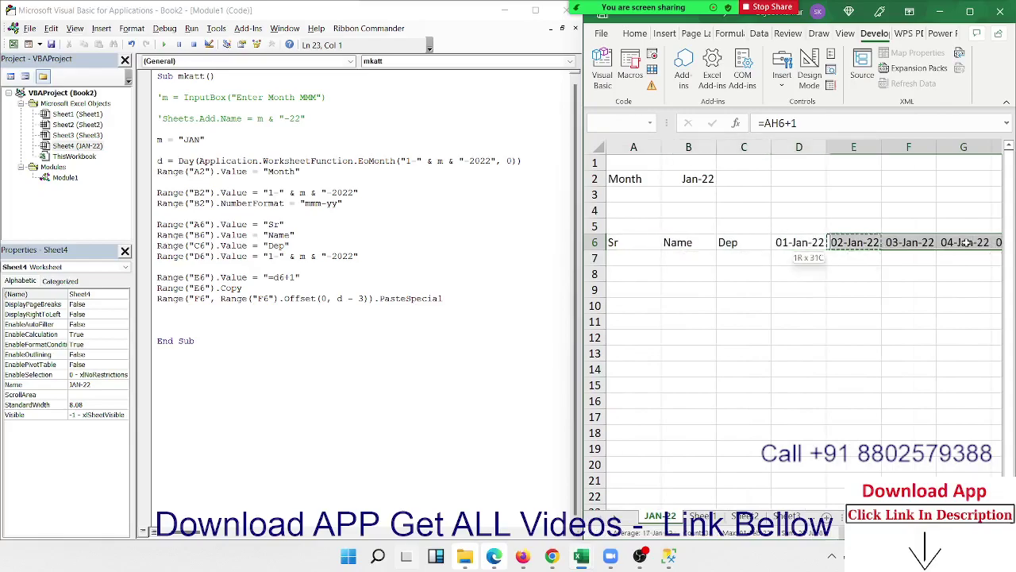
key(shift+Left)
key(shift+Left)
key(shift+Left)
key(shift+Left)
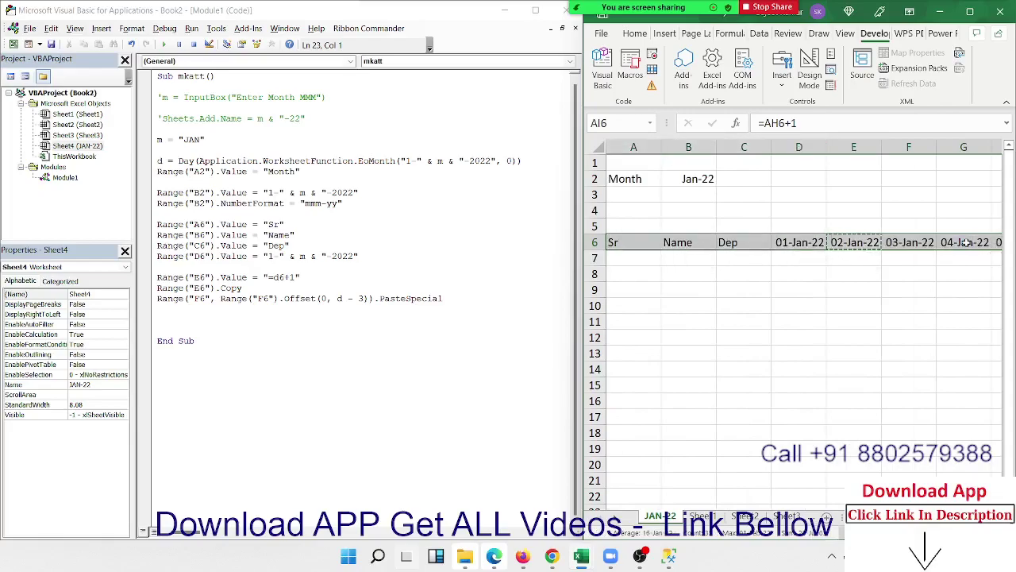
key(Delete)
key(Home)
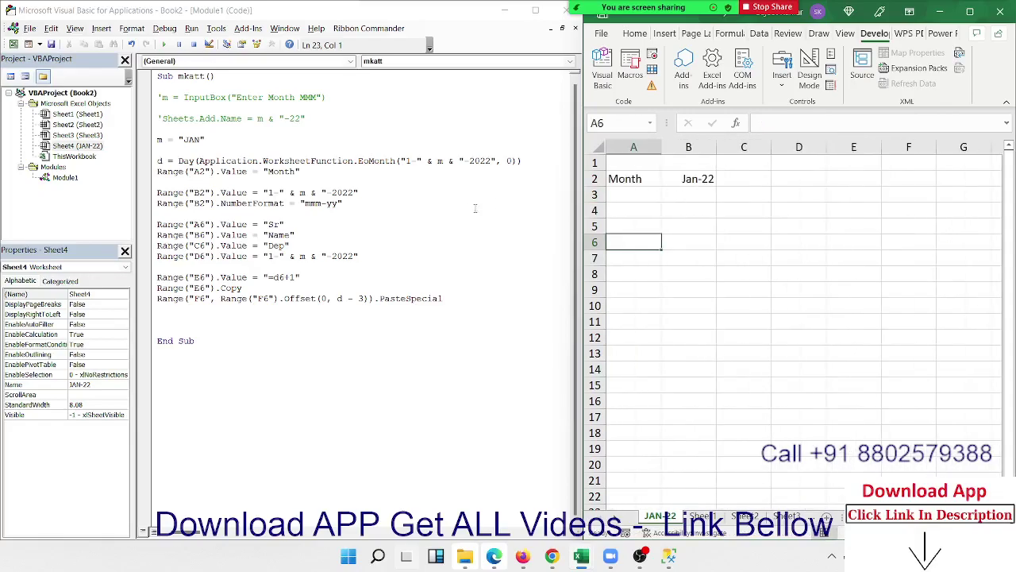
Rerun the macro to confirm dates end at 31-Jan-22, then clear the dates from D6 onward.
click(313, 216)
click(164, 44)
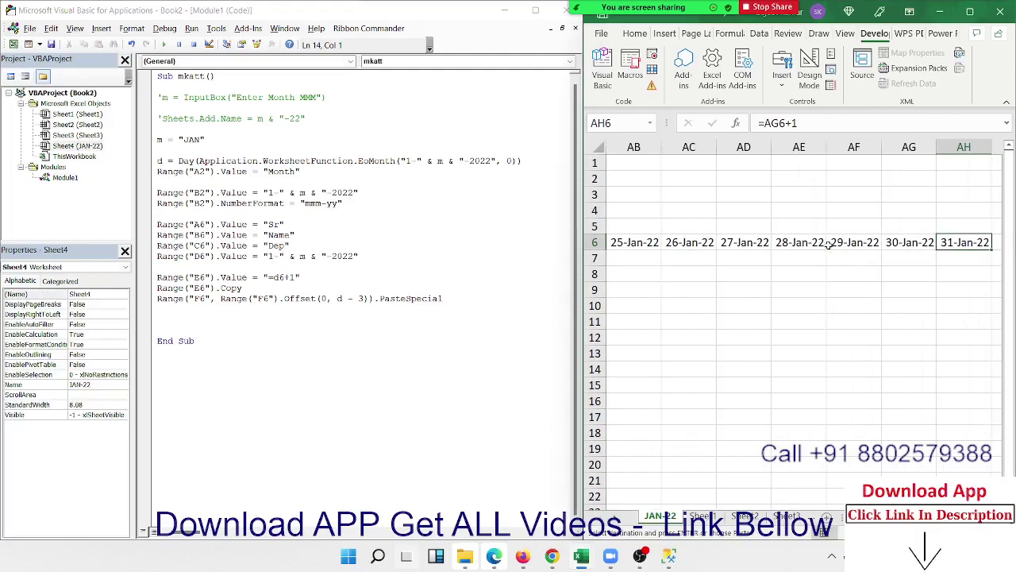
key(Home)
key(Right)
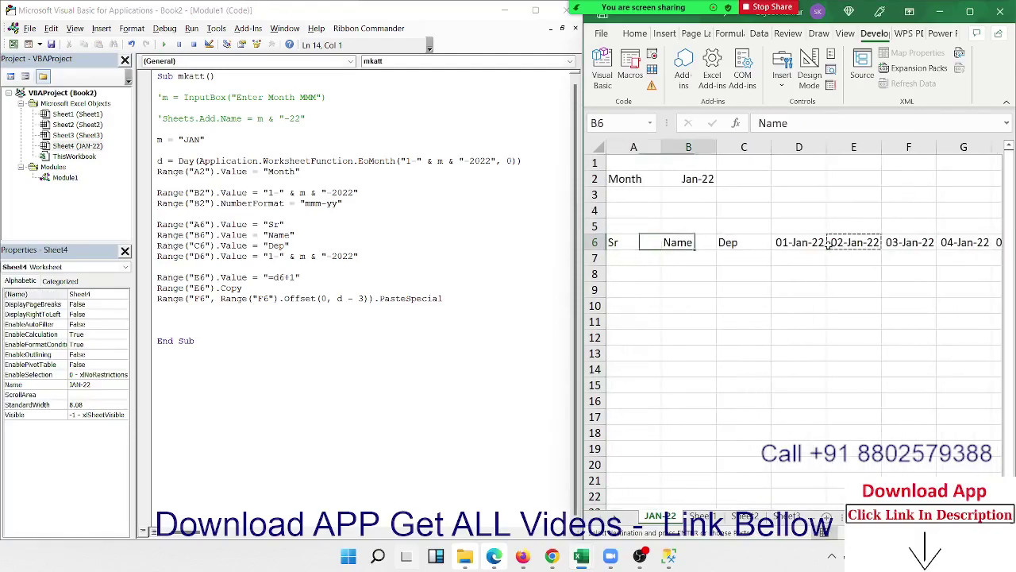
key(Right)
key(Right)
key(Right)
key(Left)
key(ctrl+shift+Right)
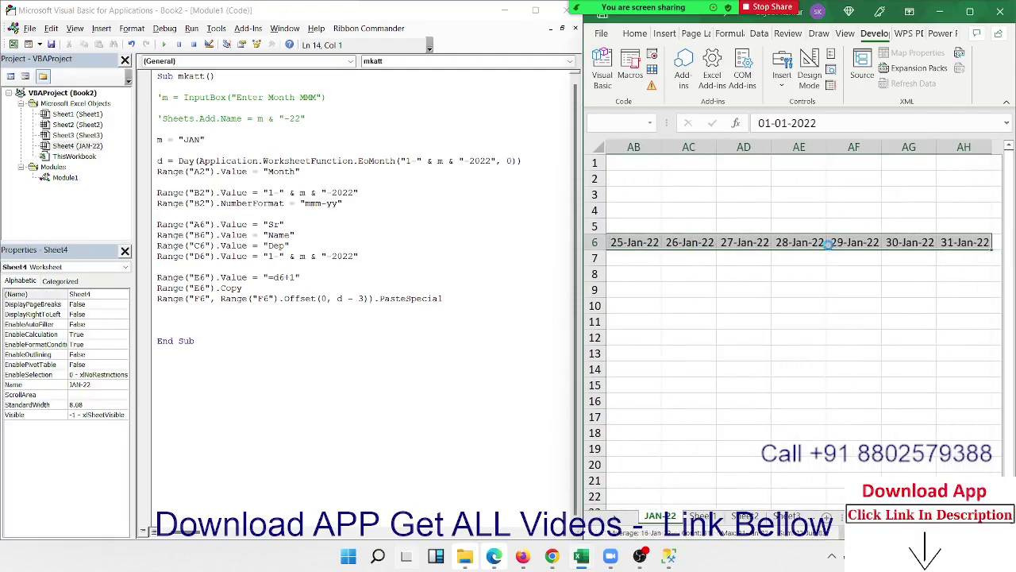
key(Delete)
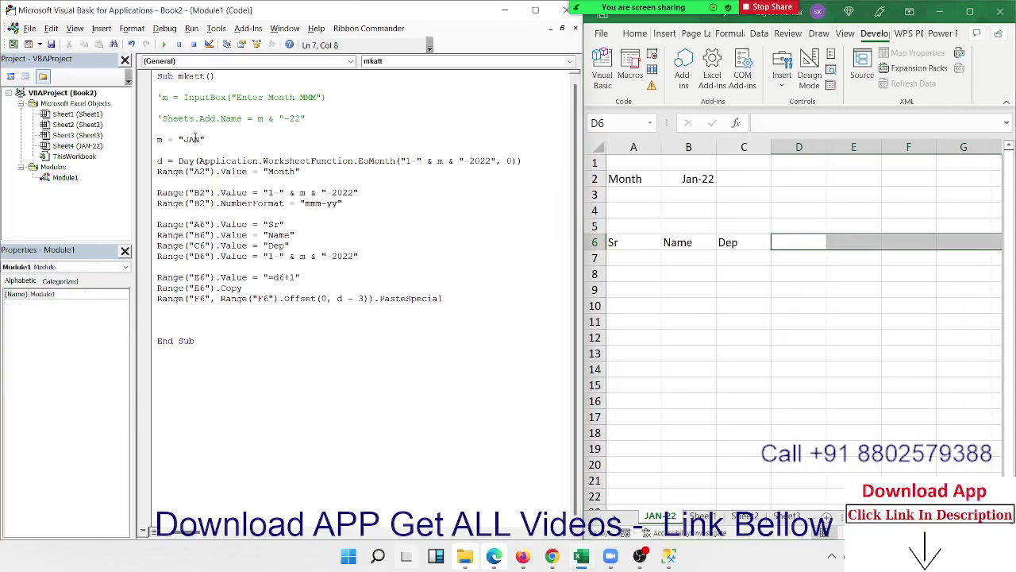
Change the month to FEB and rerun, confirming row 6 spans 01-Feb-22 to 28-Feb-22.
drag(184, 139, 201, 139)
text(FEB)
click(221, 224)
click(163, 45)
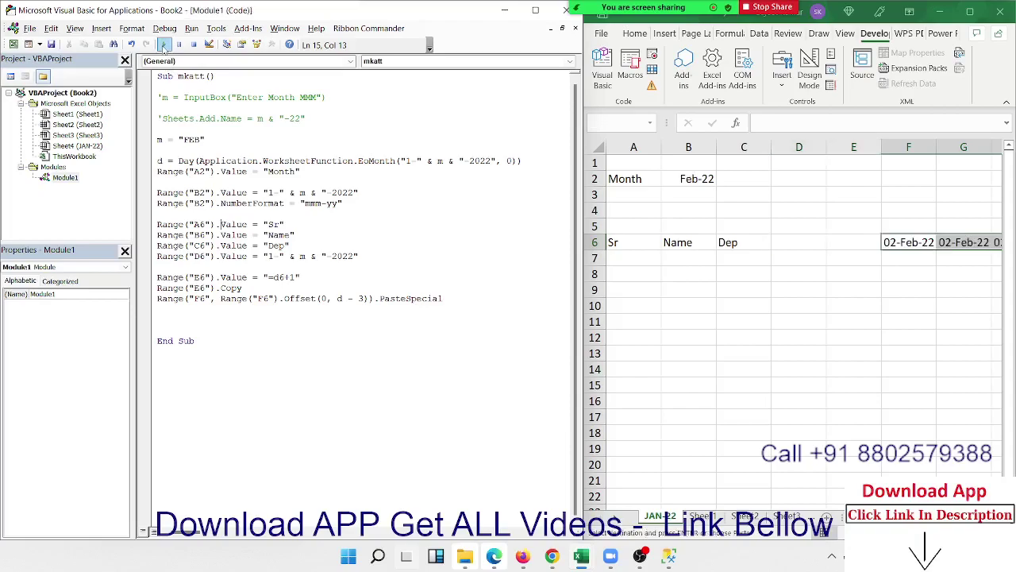
click(779, 242)
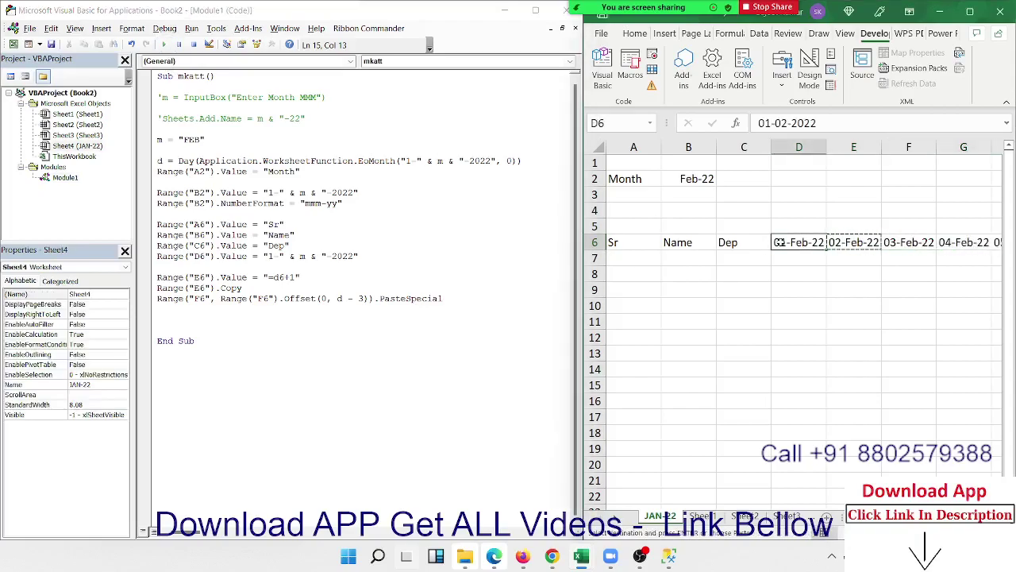
key(ctrl+Right)
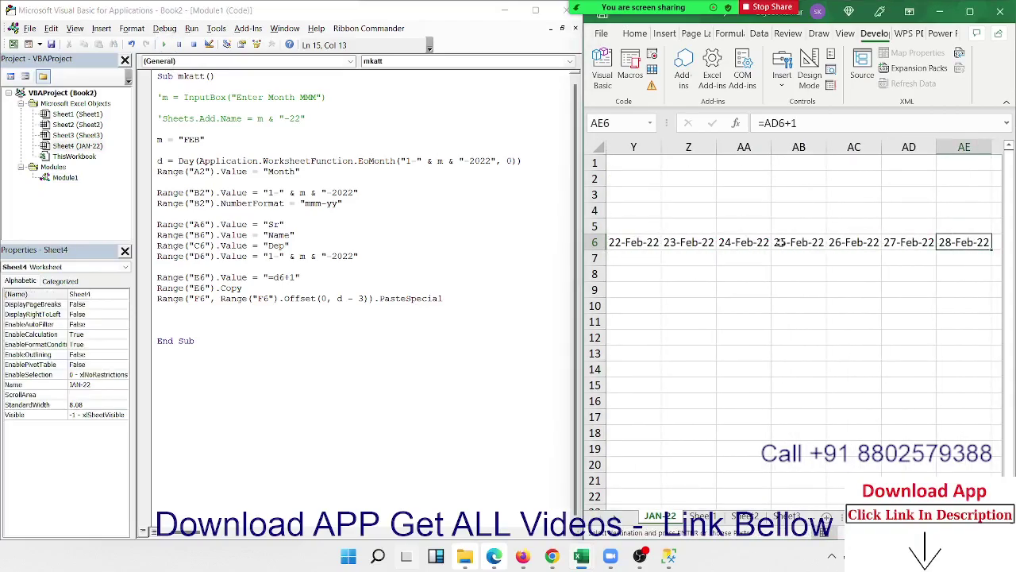
key(ctrl+Left)
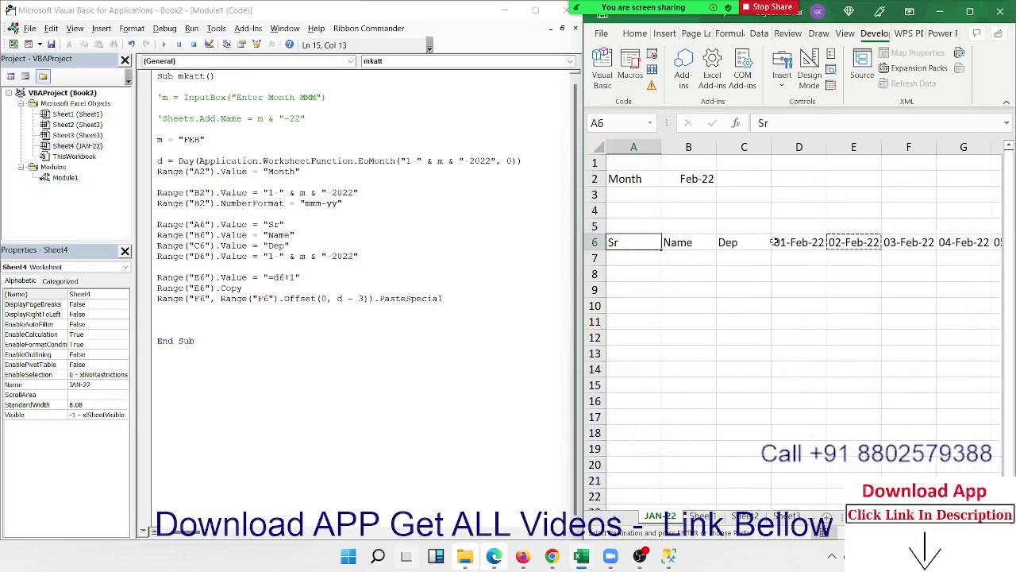
key(Escape)
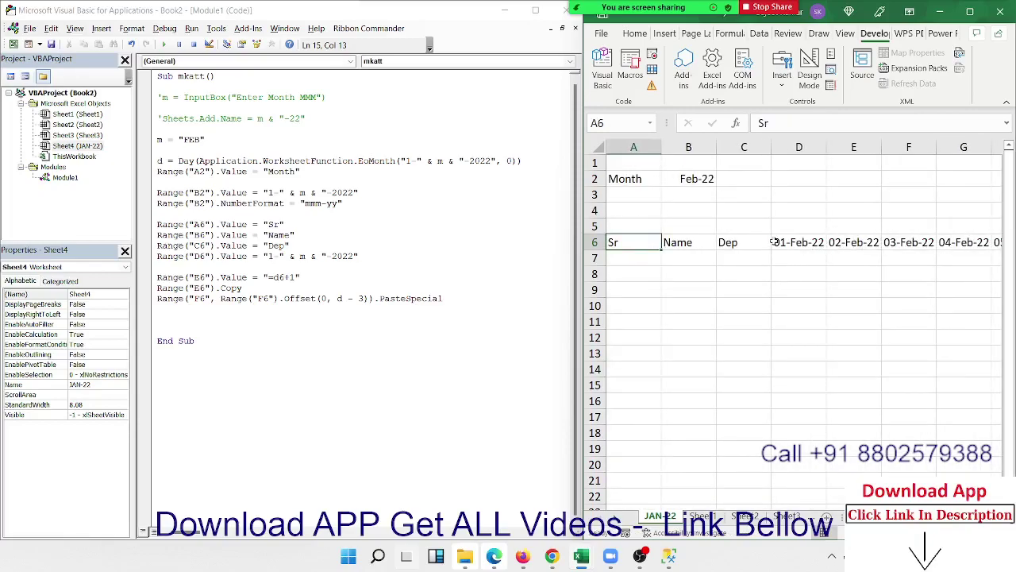
key(Right)
key(Right)
key(Right)
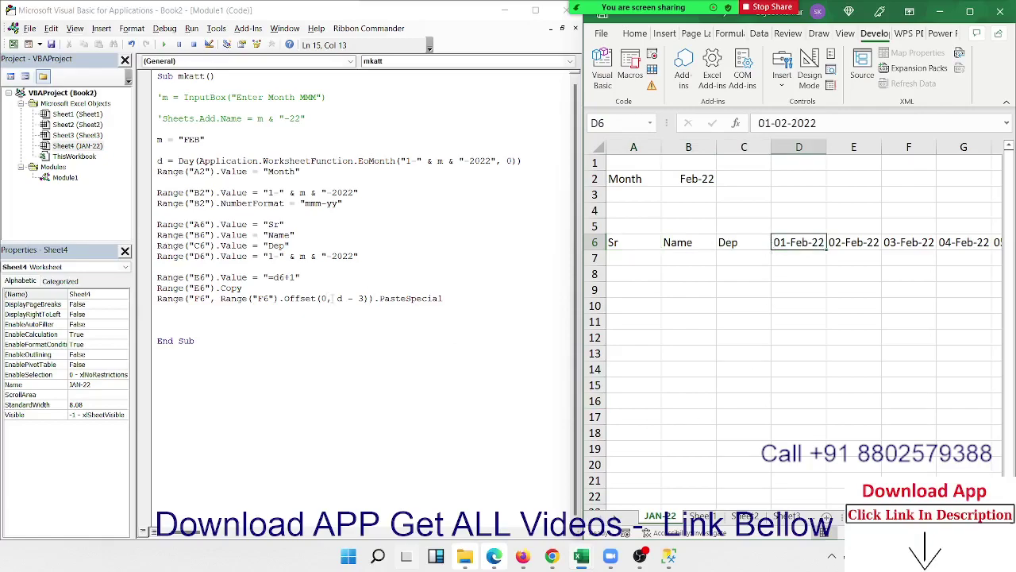
drag(337, 299, 369, 299)
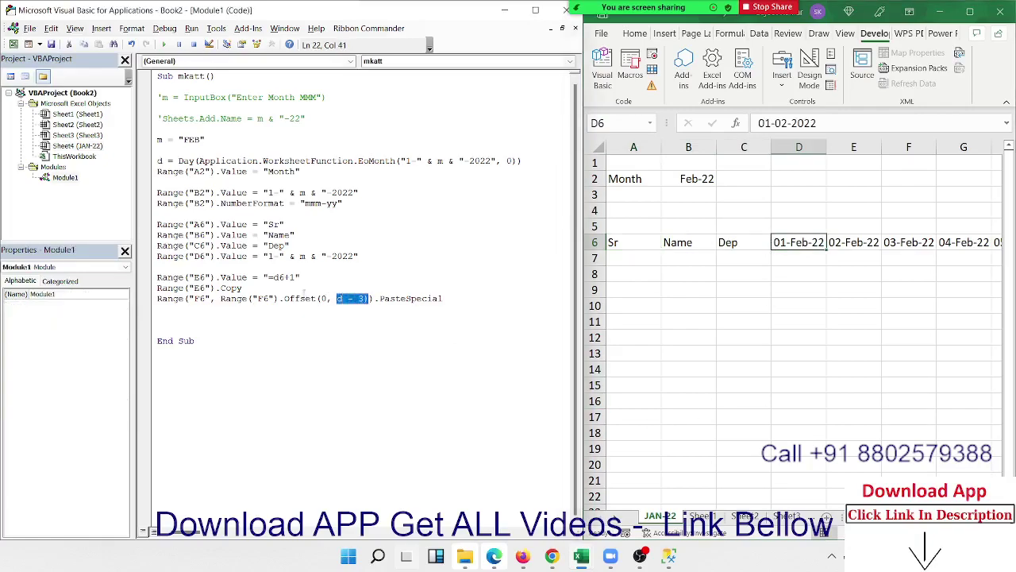
drag(301, 299, 369, 298)
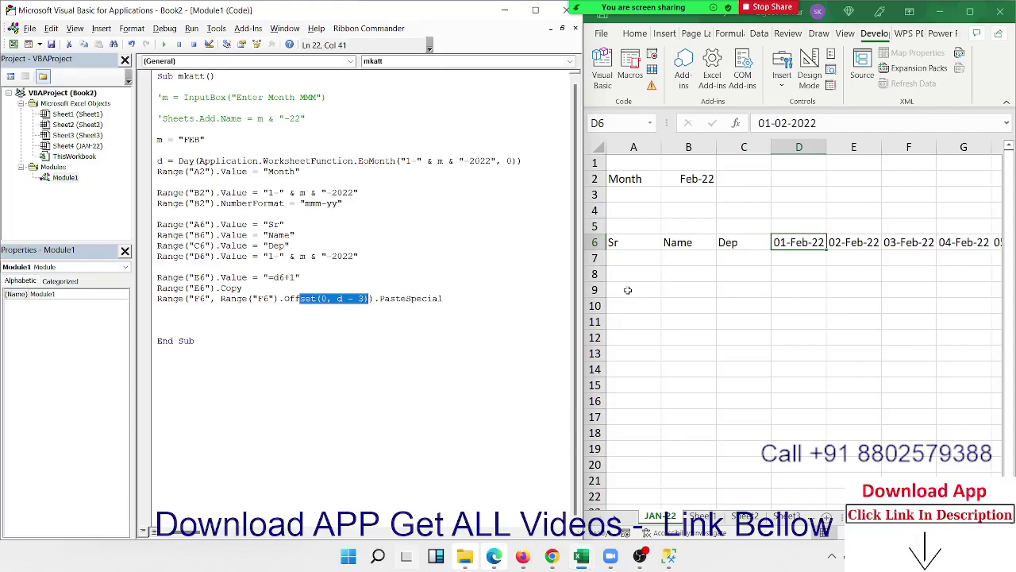
Enter =TEXT(D6,"DDD") in cell D5 so it shows Tue above 01-Feb-22.
click(293, 309)
click(405, 299)
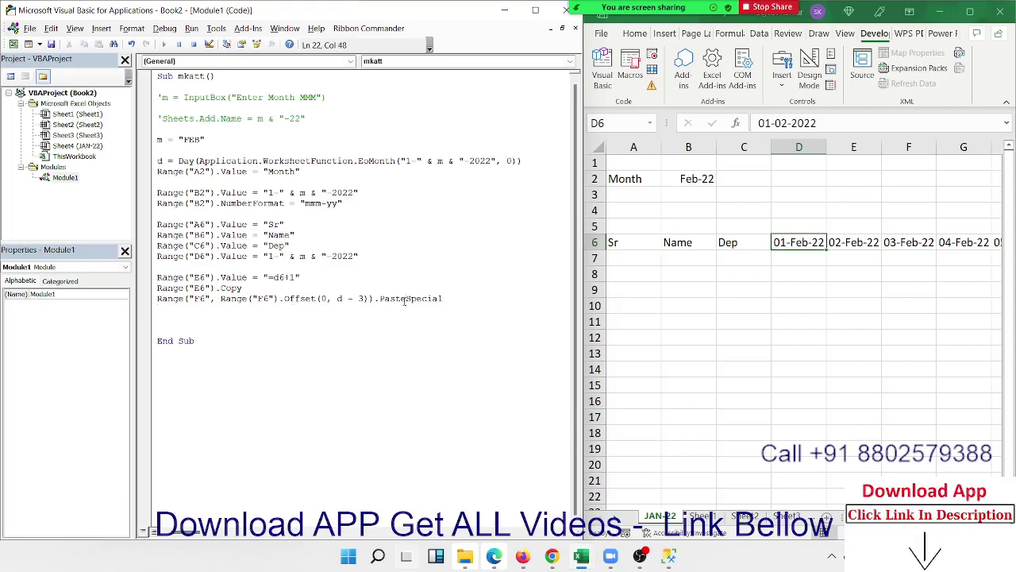
click(222, 317)
click(797, 228)
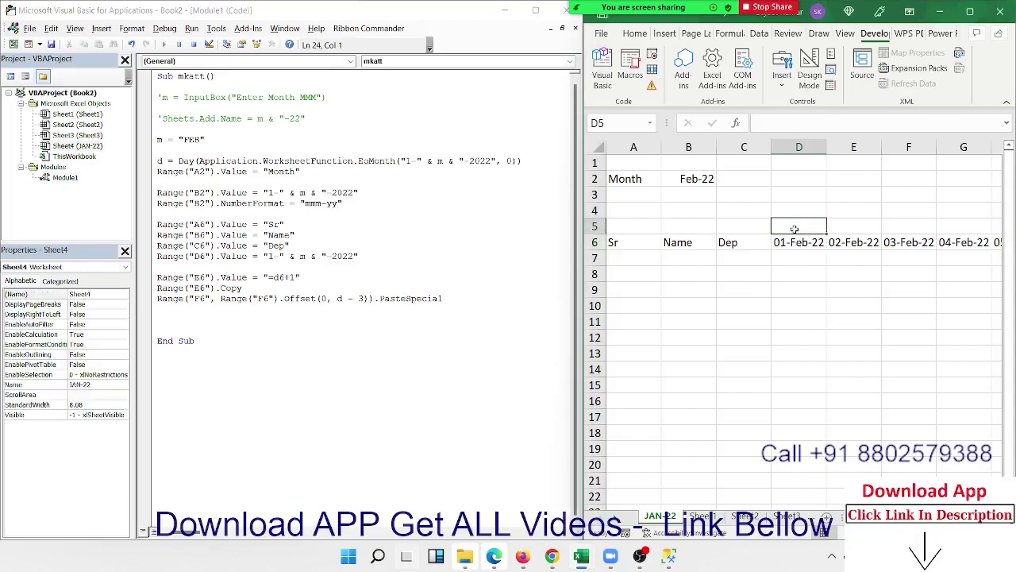
text(=tex)
key(Tab)
key(Down)
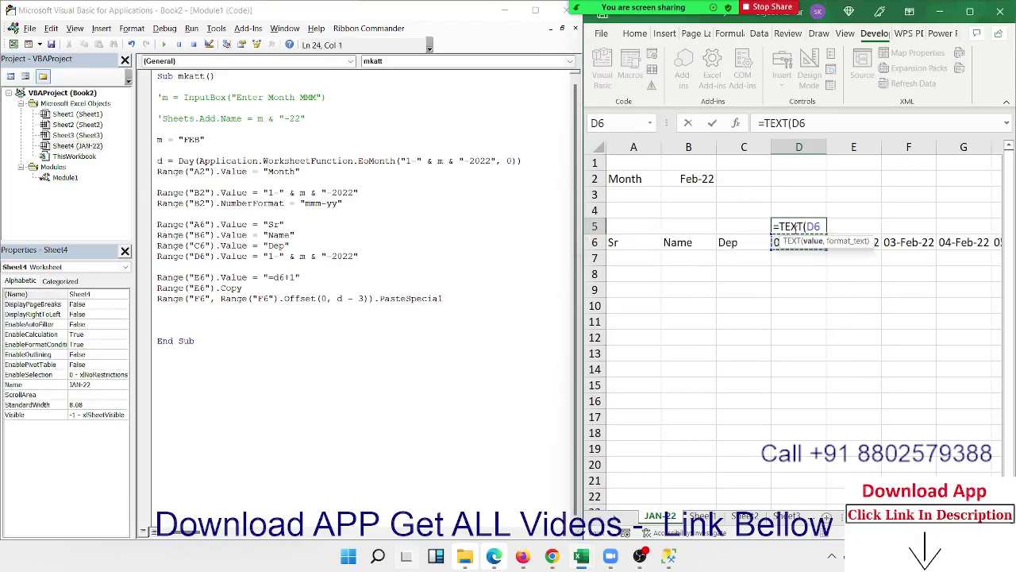
text(,"DDD)
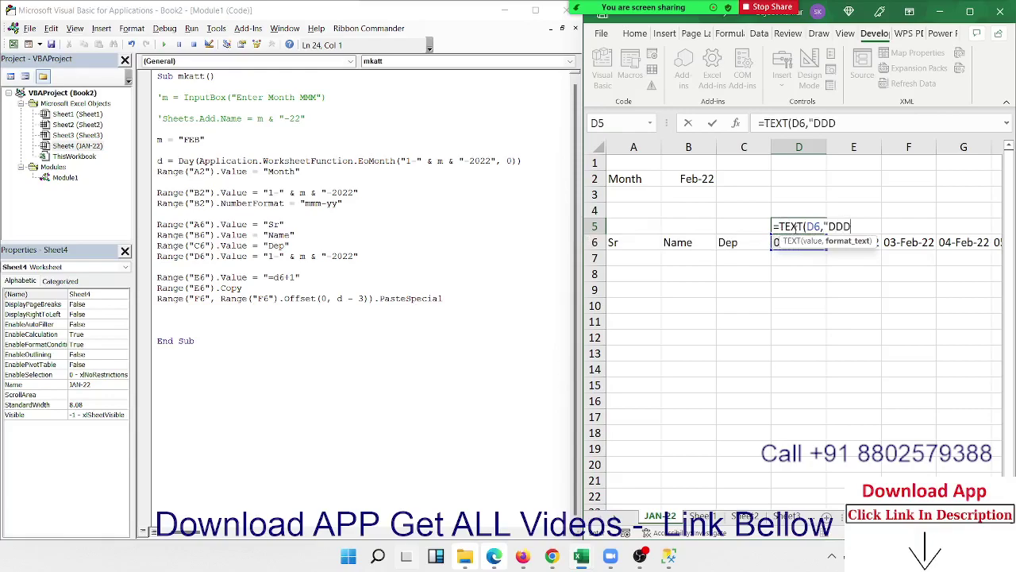
key(Return)
Copy the D5 formula text from the formula bar and return to the macro.
click(794, 226)
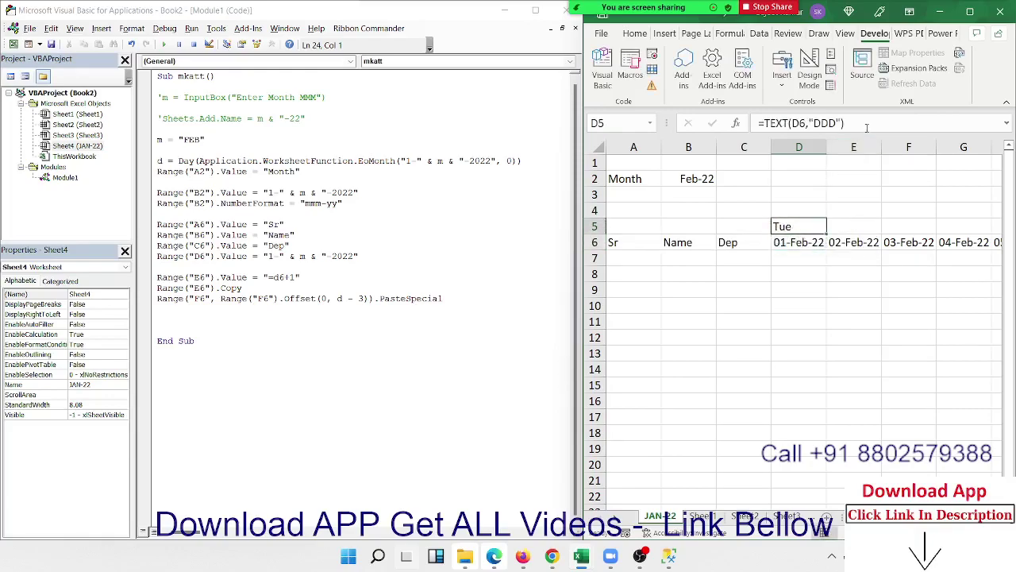
drag(867, 124, 776, 107)
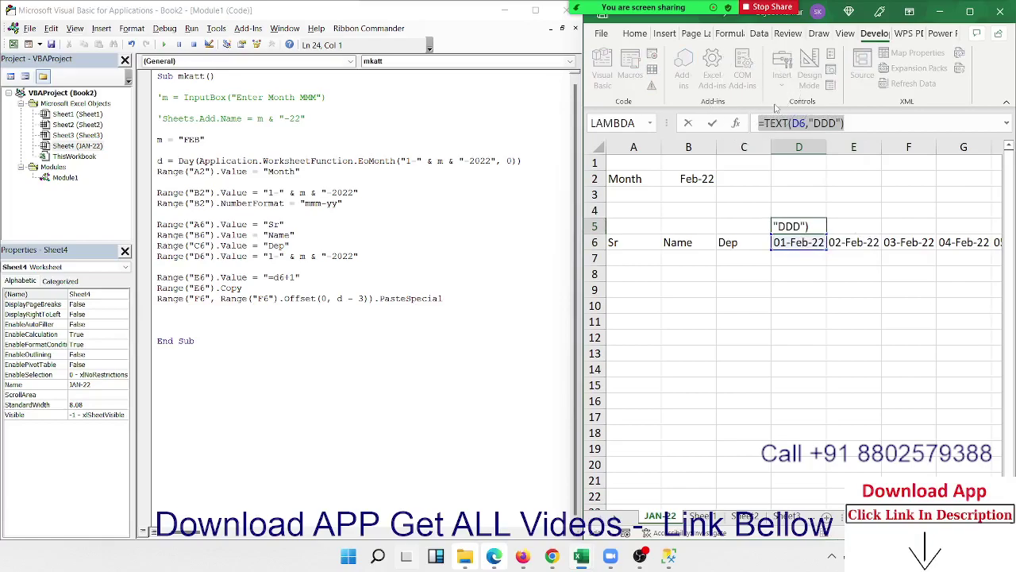
key(Escape)
click(231, 317)
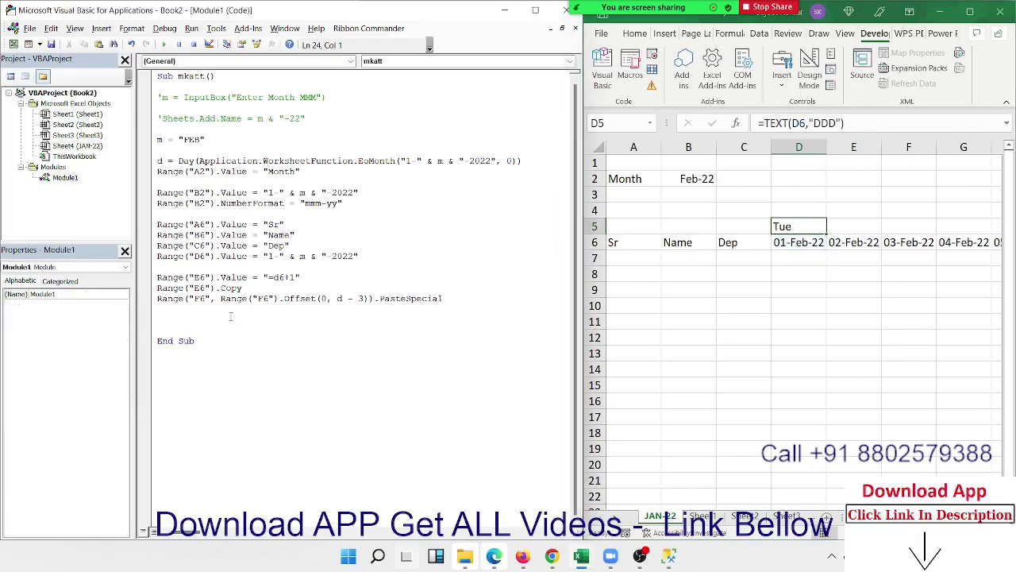
Add Range("D5").Value = "=TEXT(D6,""DDD"")" to the macro, doubling the inner quotes.
text(range()
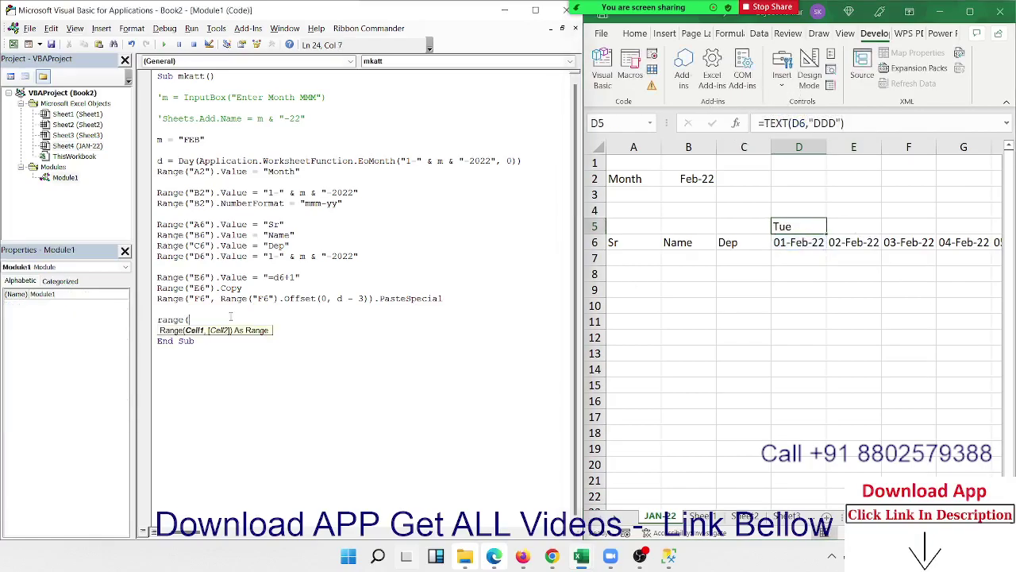
text(")
text(D)
text(5)
text(").)
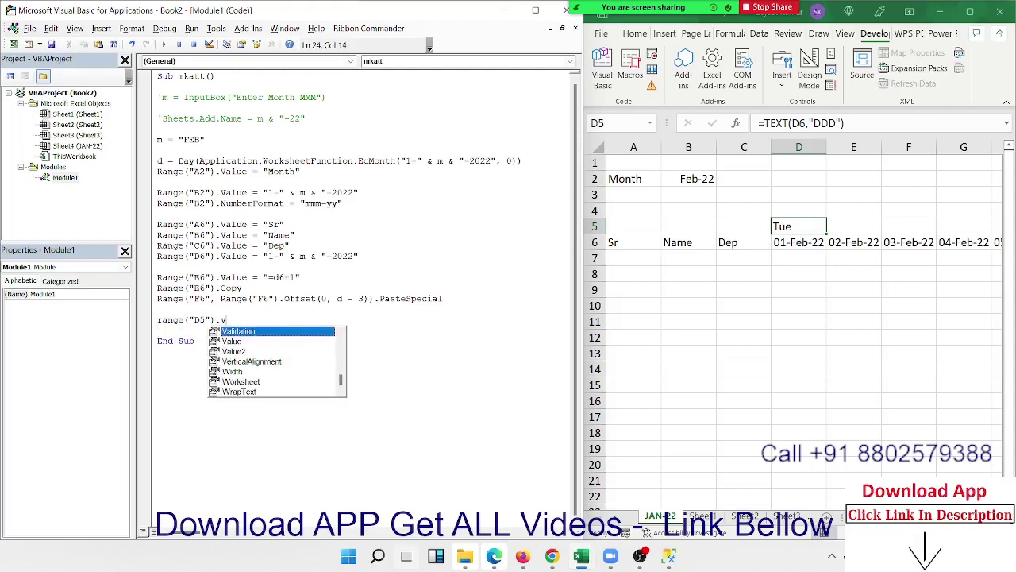
text(v =)
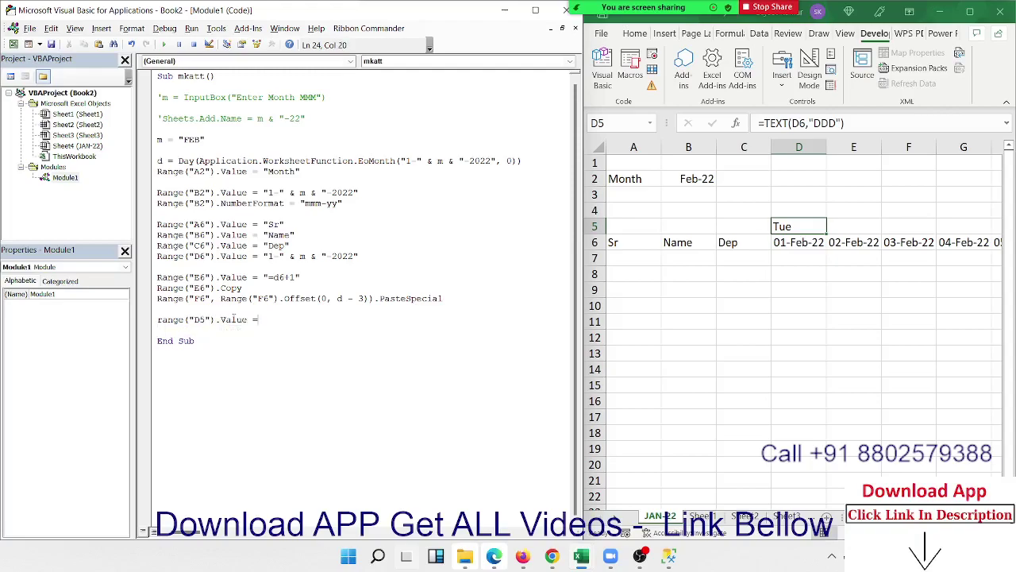
text("=TEXT(D6,"DDD")")
key(Return)
key(Return)
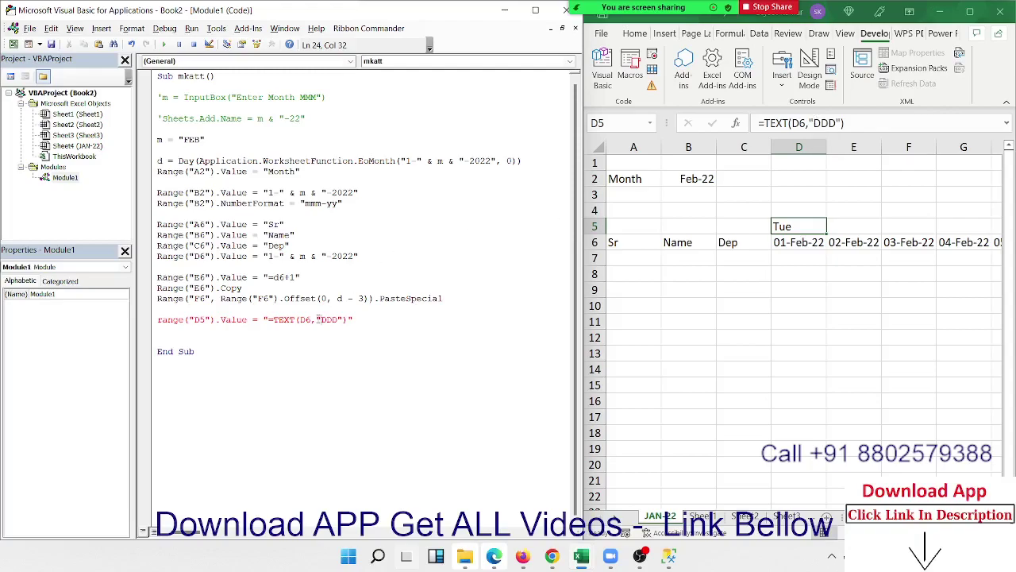
text(")
text(")
click(347, 352)
click(784, 234)
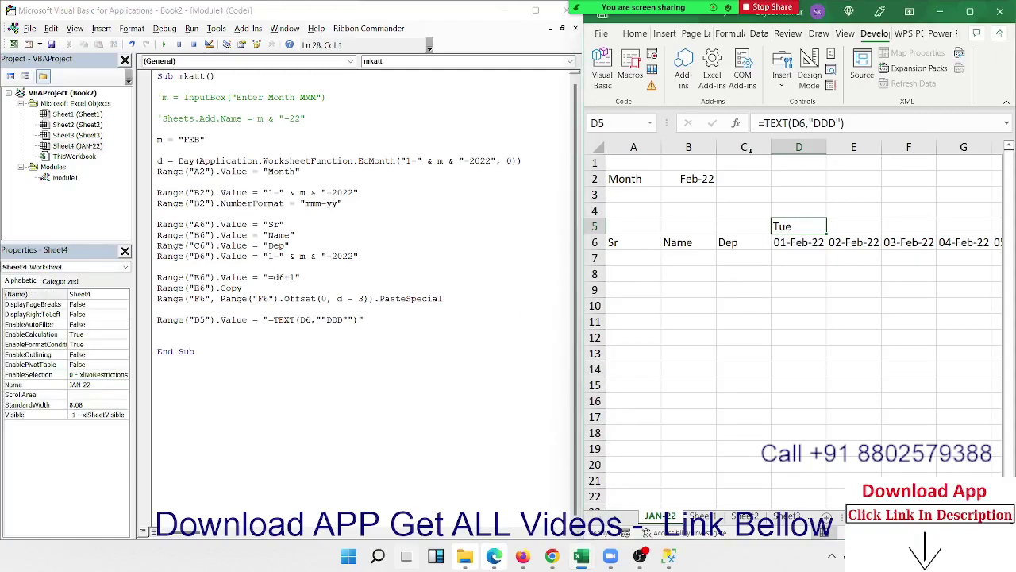
click(183, 330)
Add a Range("D5").Copy line before End Sub.
key(Return)
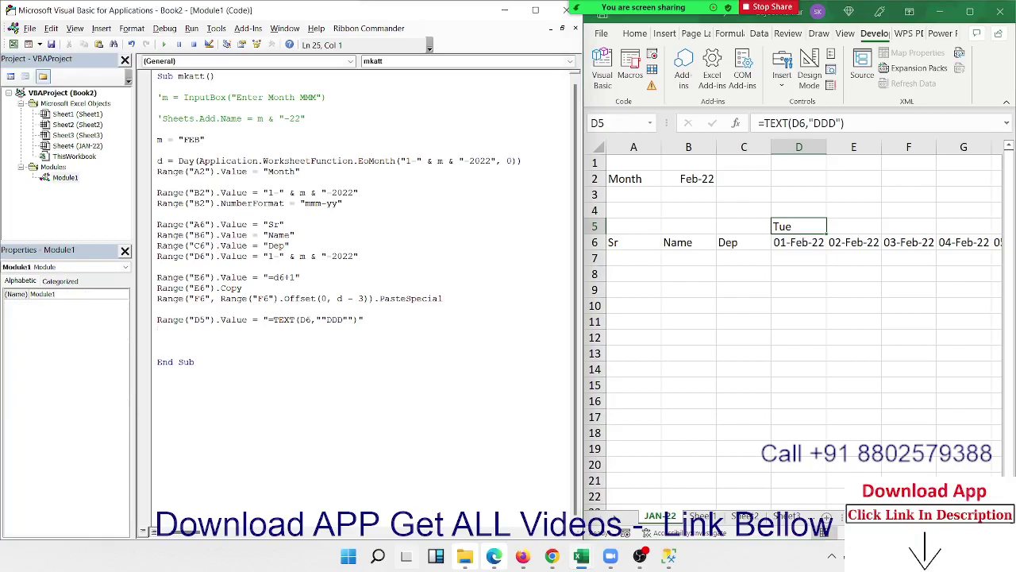
text(range)
text(("D)
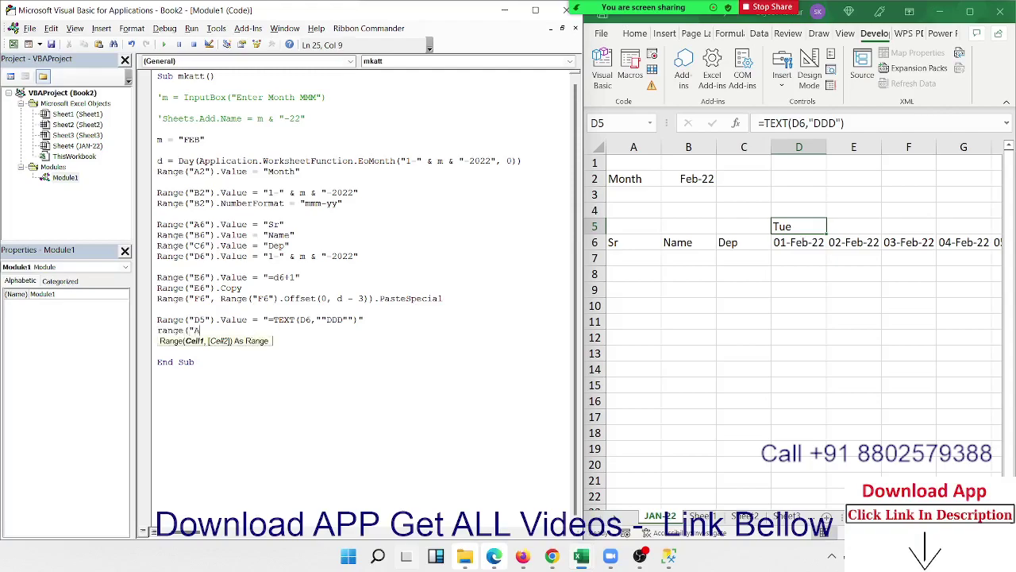
text(5)
text(").cop)
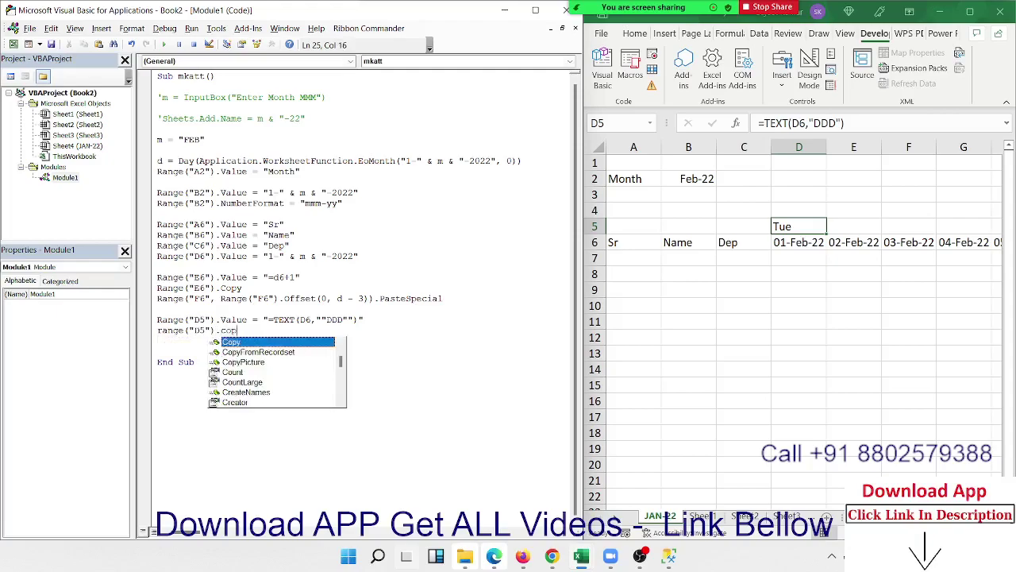
text(y)
key(Tab)
key(Return)
Add Range("E5", Range("E5").Offset(0, d - 2)).PasteSpecial to spread the weekday formula.
text(ran)
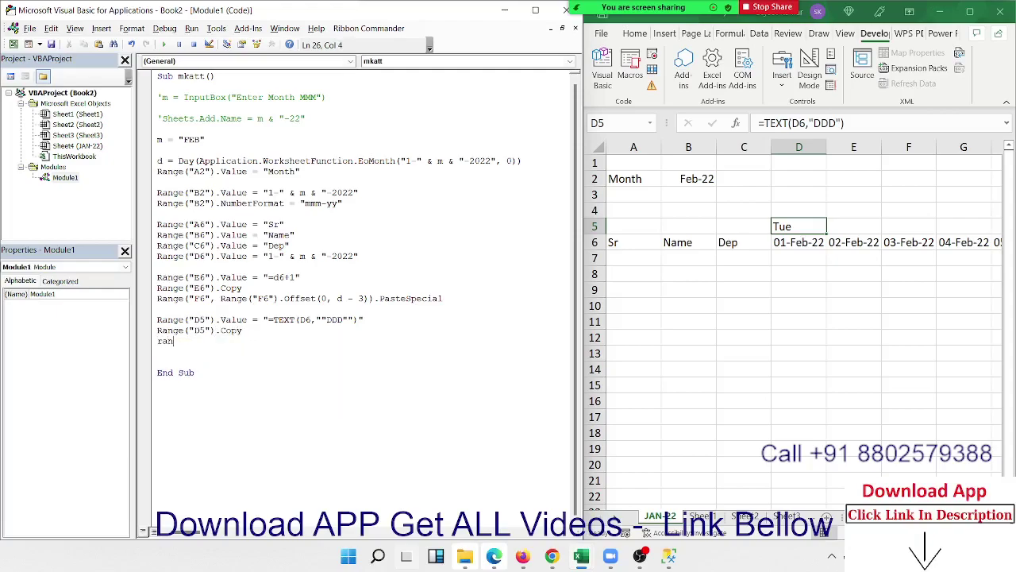
text(ge(")
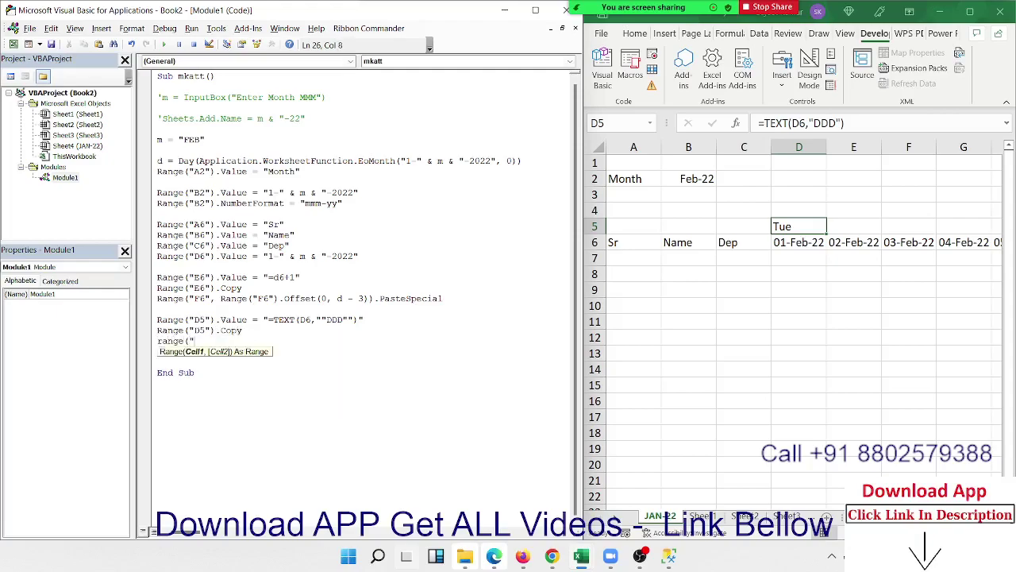
text(D)
key(BackSpace)
text(E6)
key(BackSpace)
text(5")
text(,range)
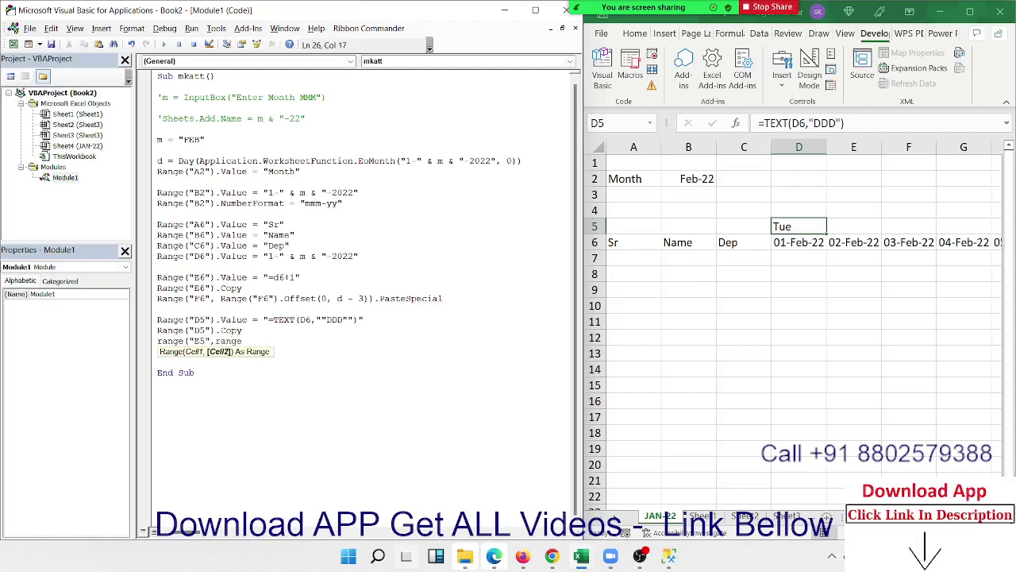
text(("E)
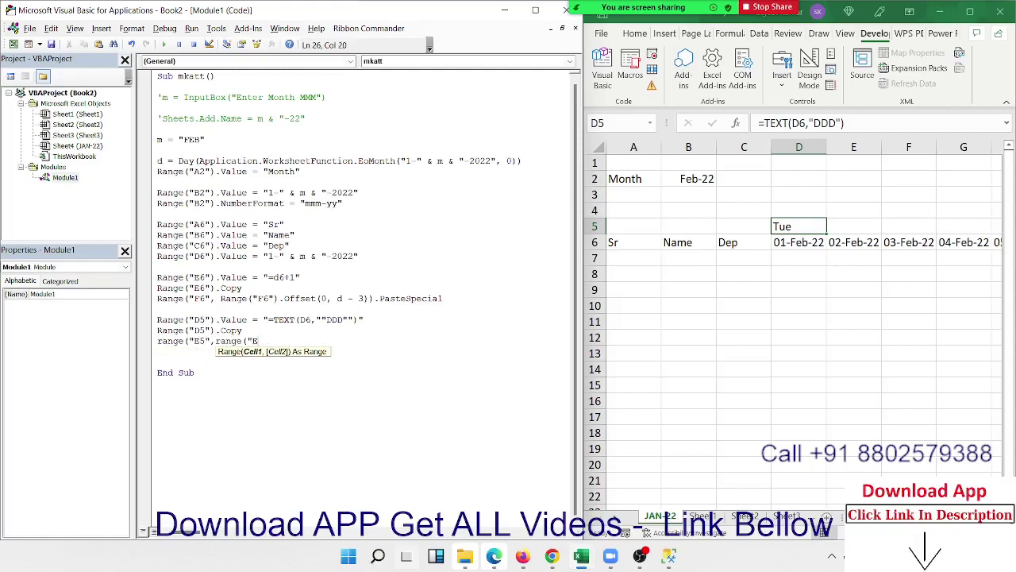
text(5"))
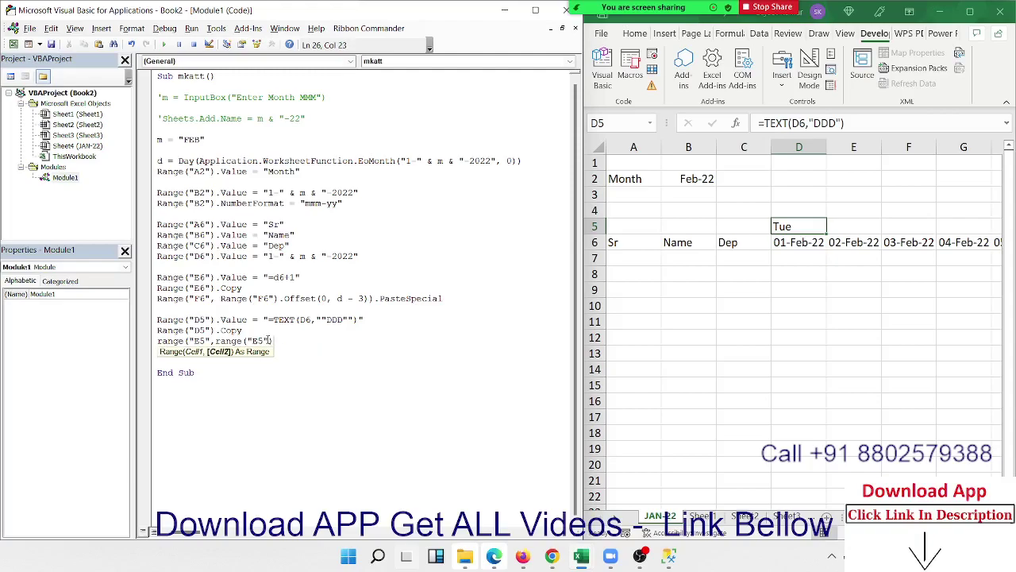
text(.Offset)
text((1)
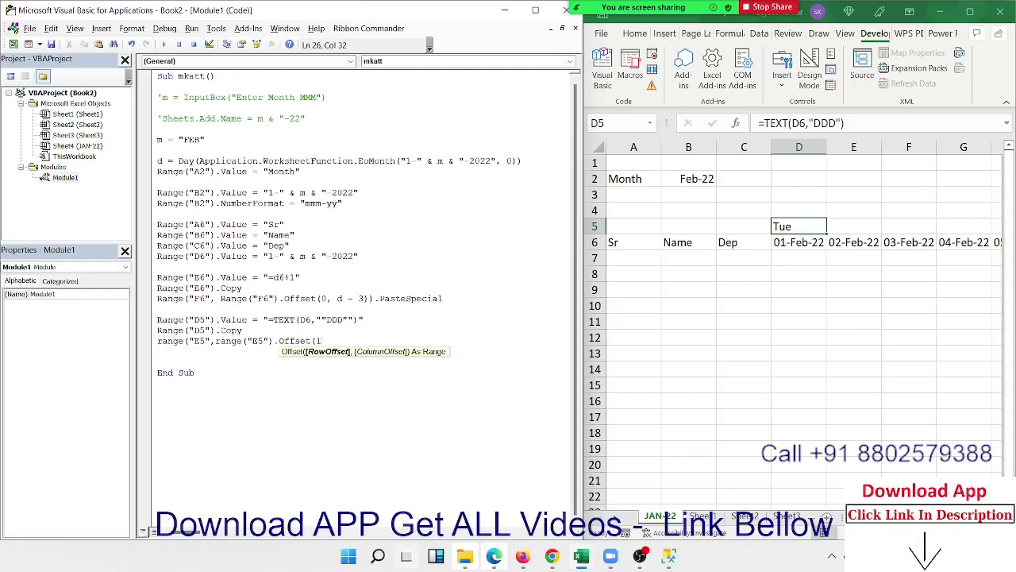
key(BackSpace)
text(0,)
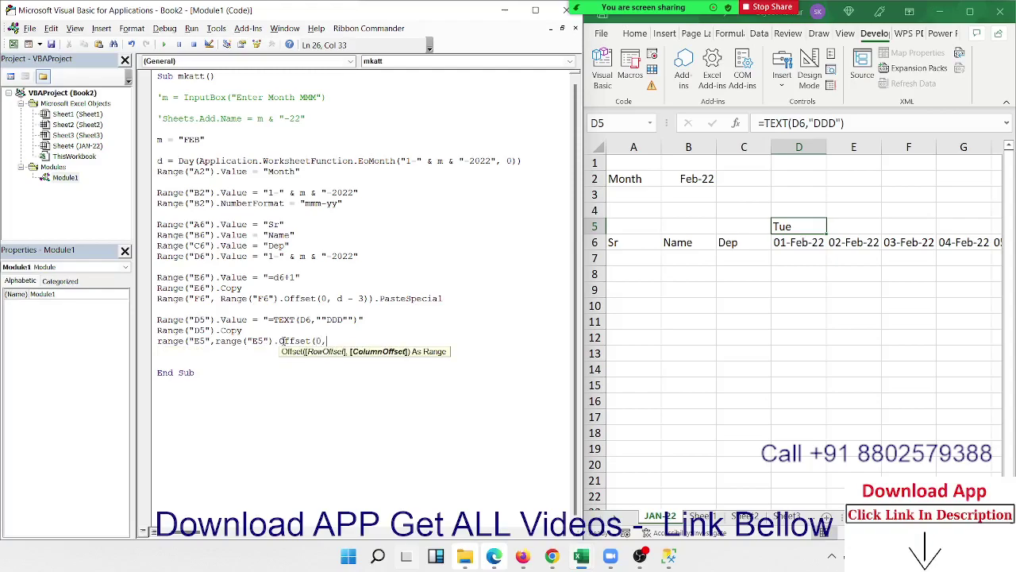
text(d-2)
text()))
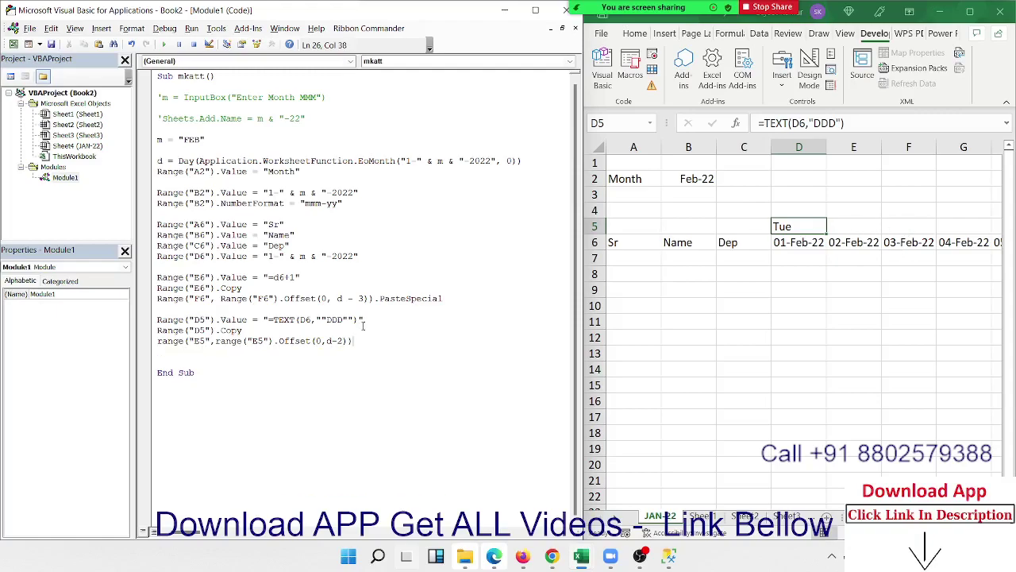
text(.pas)
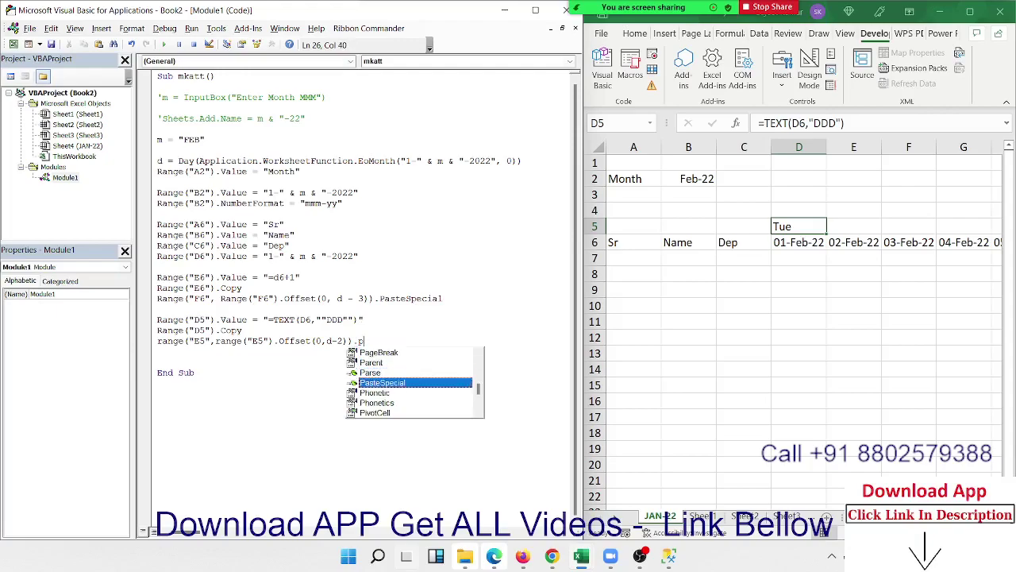
key(Tab)
key(Return)
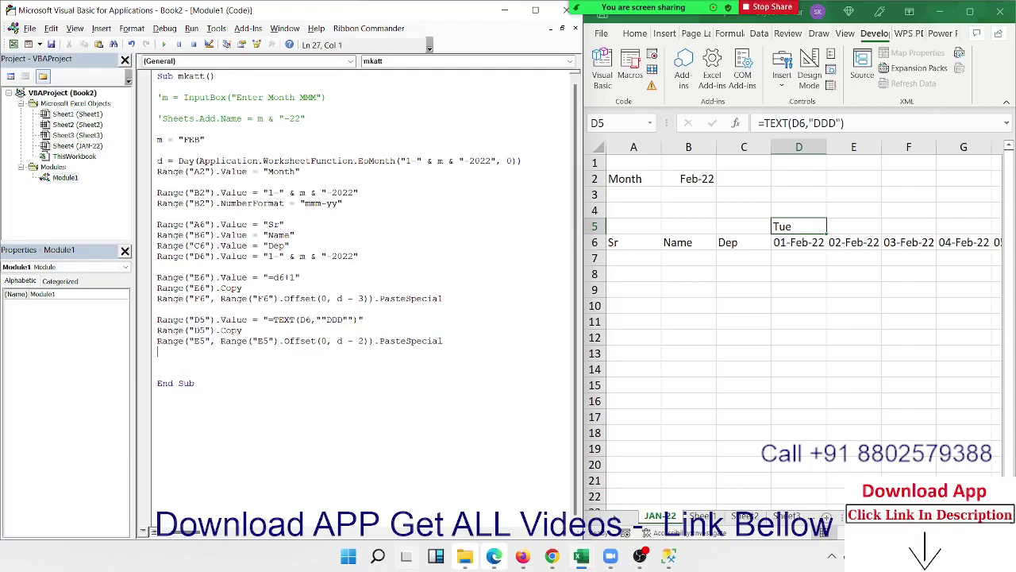
Run the macro, confirm row 5 shows Tue, Wed, Thu… above each date, and clear the copy marquee.
click(165, 43)
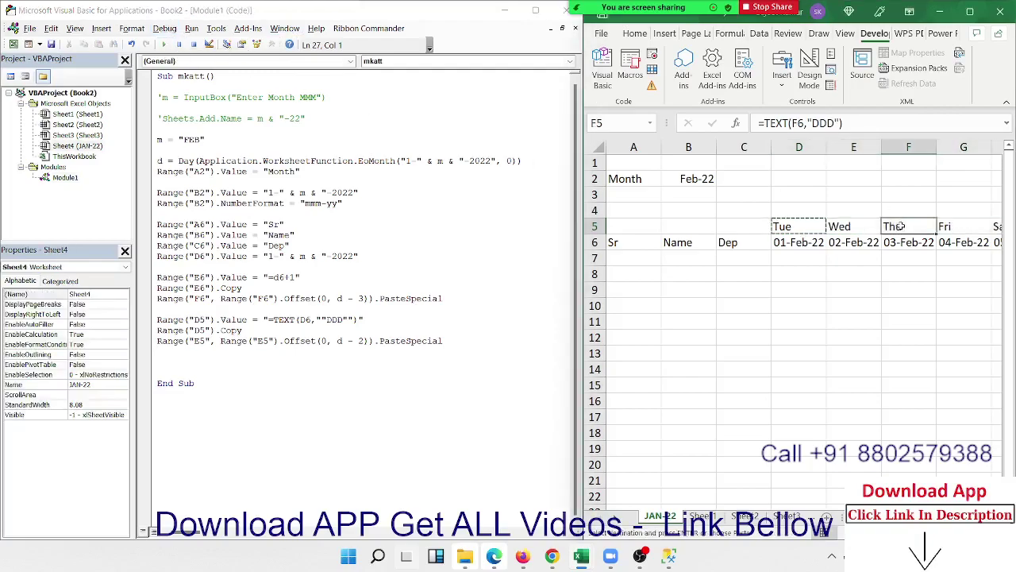
key(Left)
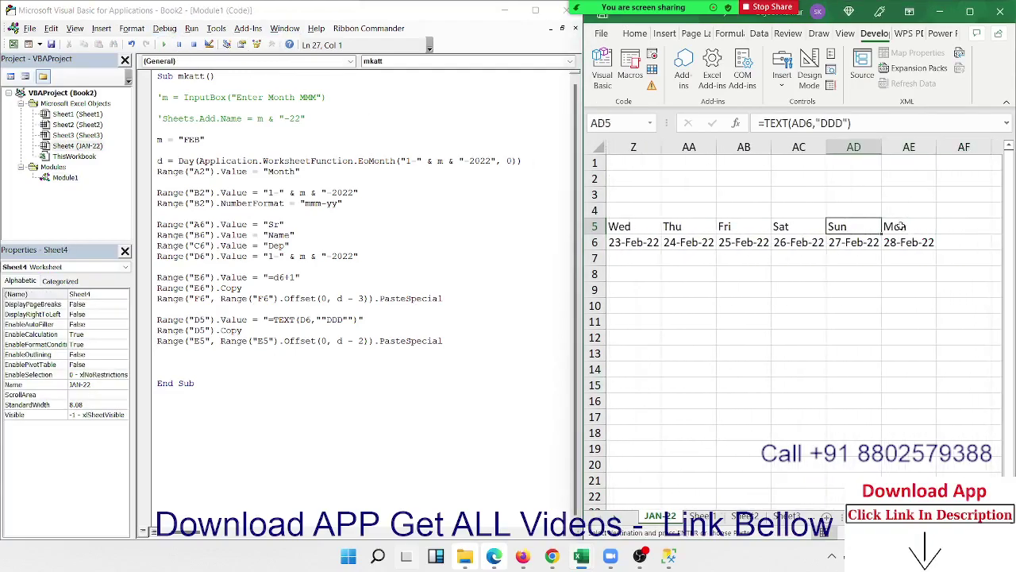
key(Home)
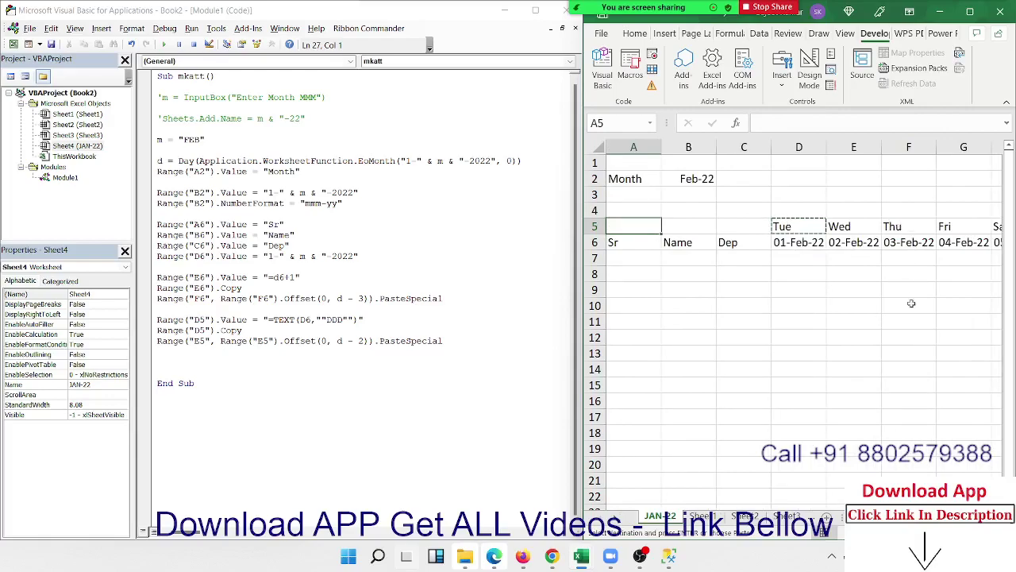
mouse_move(627, 467)
mouse_down()
mouse_move(612, 292)
mouse_move(618, 221)
mouse_up()
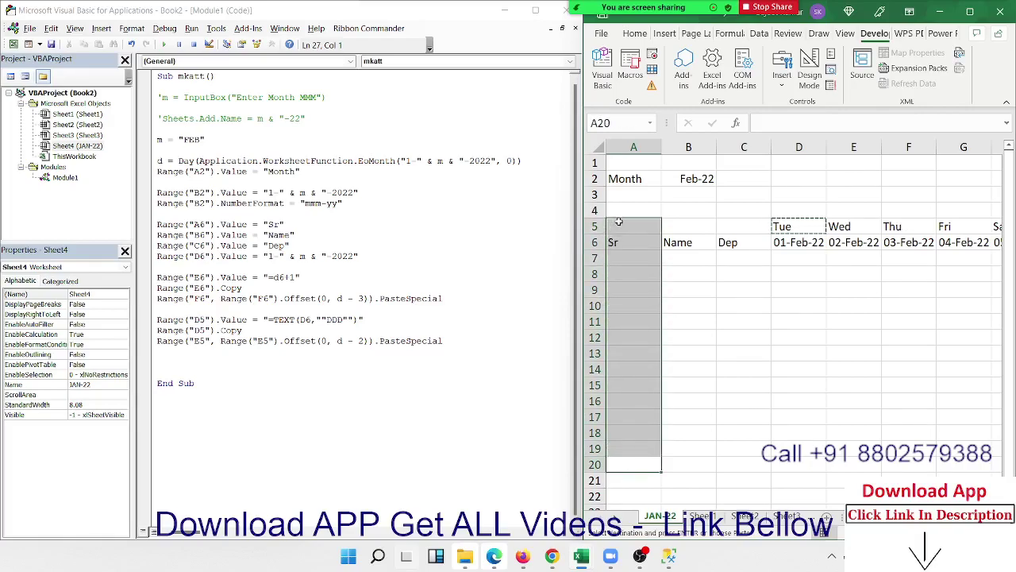
key(Escape)
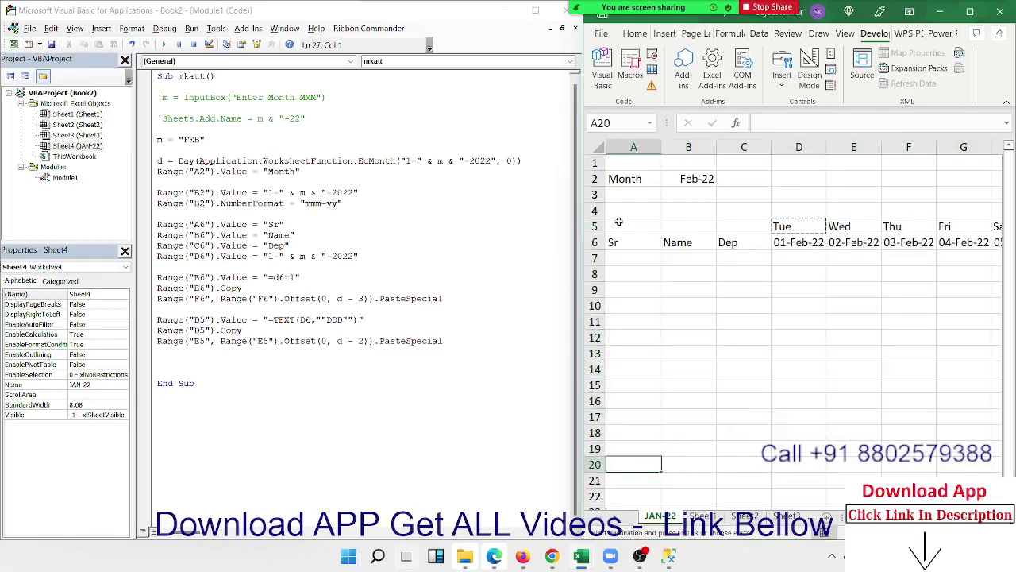
key(Escape)
Add Range("A5", Range("A5").Offset(20, d + 3)).Borders.LineStyle = 1 before End Sub.
click(210, 361)
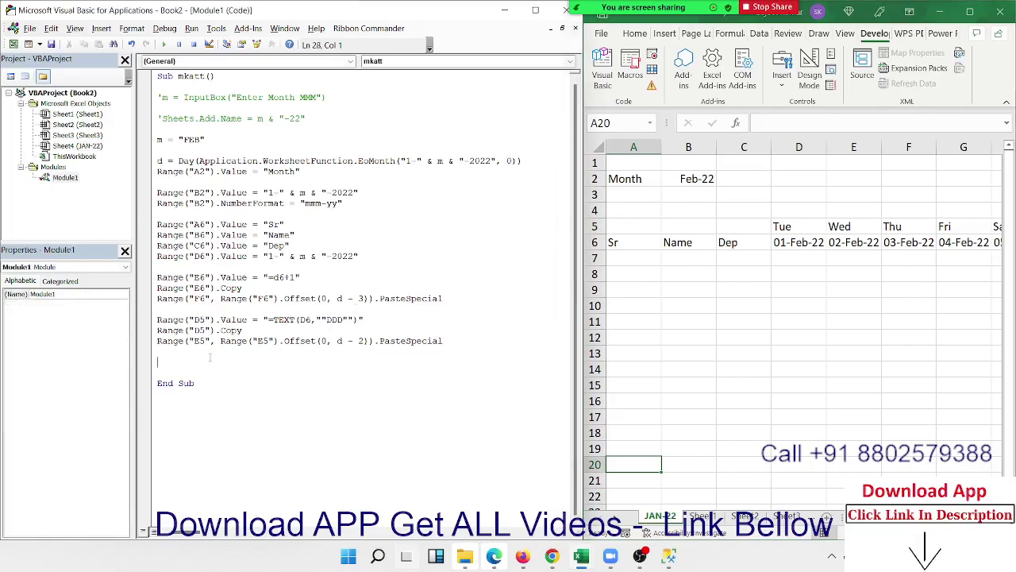
key(Return)
key(Up)
text(ra)
text(nge()
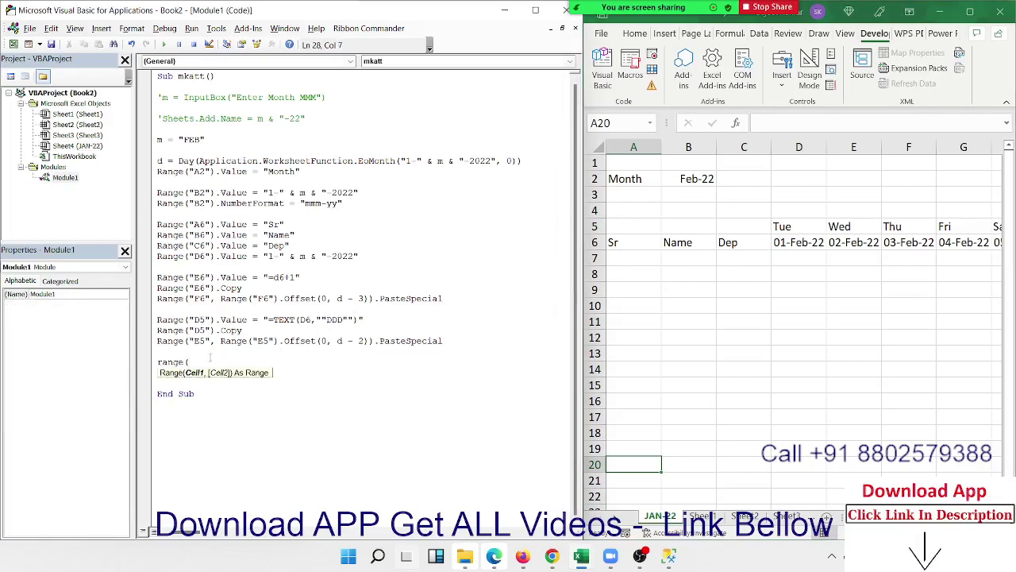
text(")
text(A)
text(5")
text(.)
text(,)
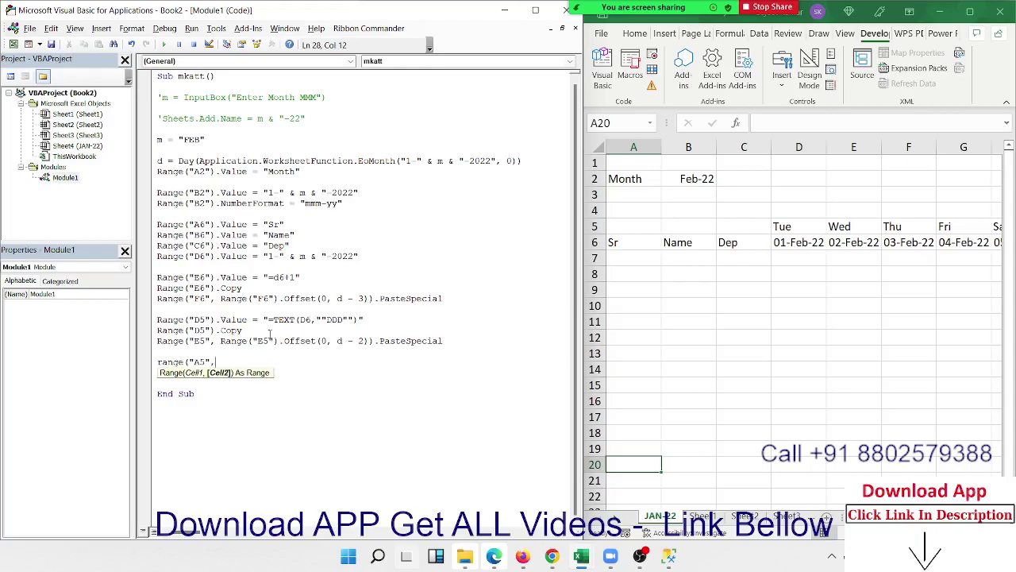
text(range)
text(()
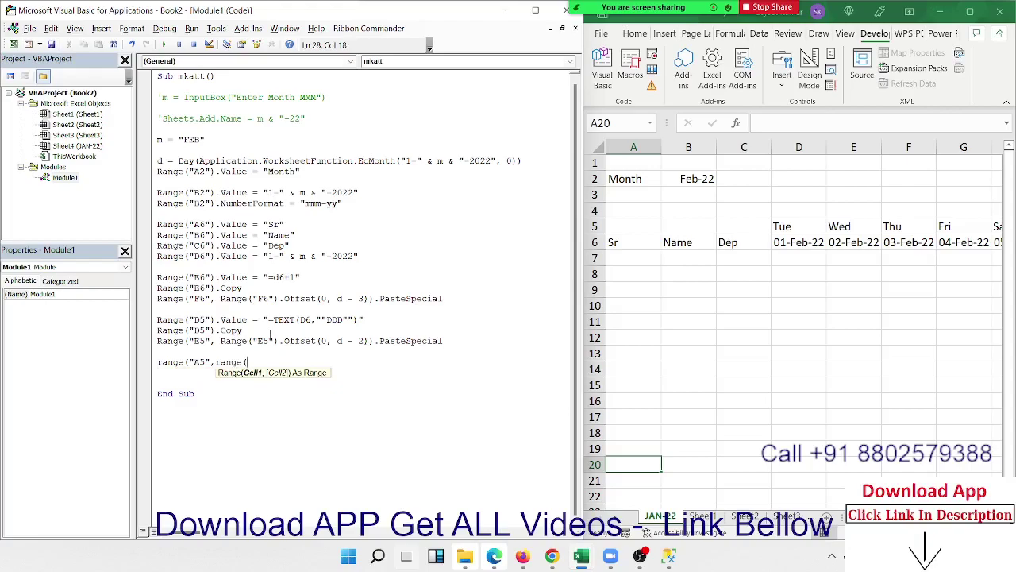
text("A5)
text("))
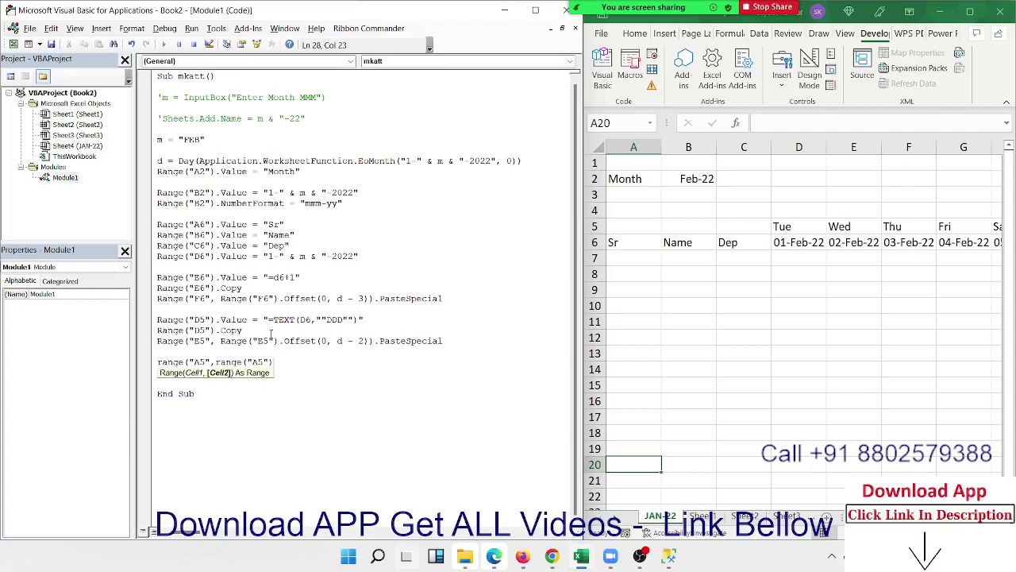
text(.o)
key(Tab)
text(()
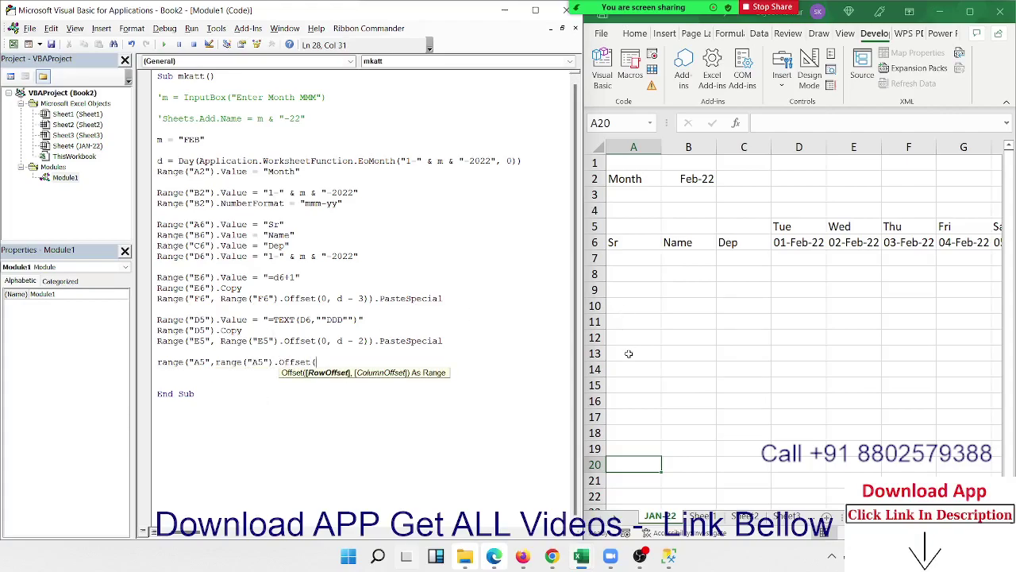
text(20,)
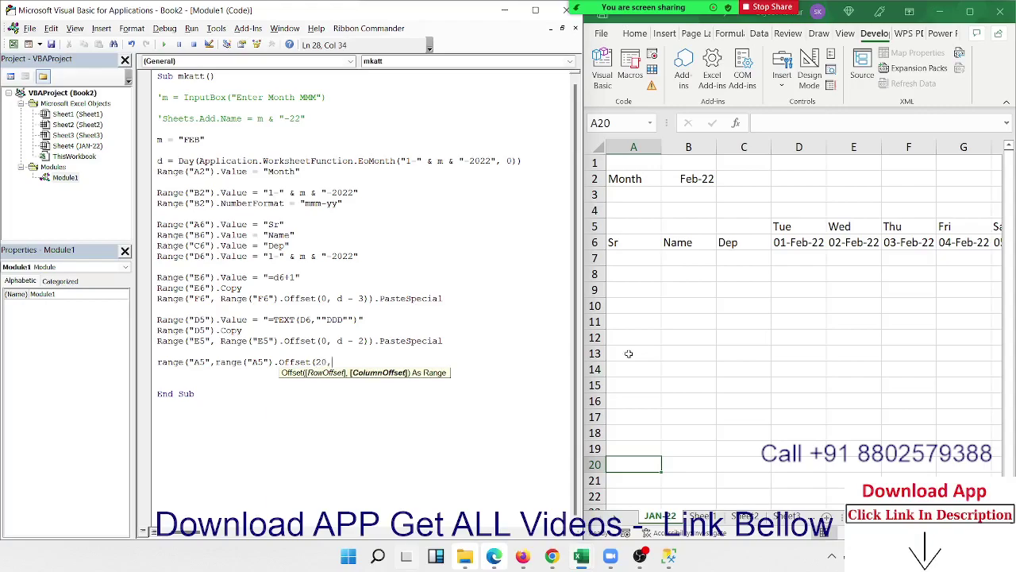
text(d)
text(+)
text(3)
text()))
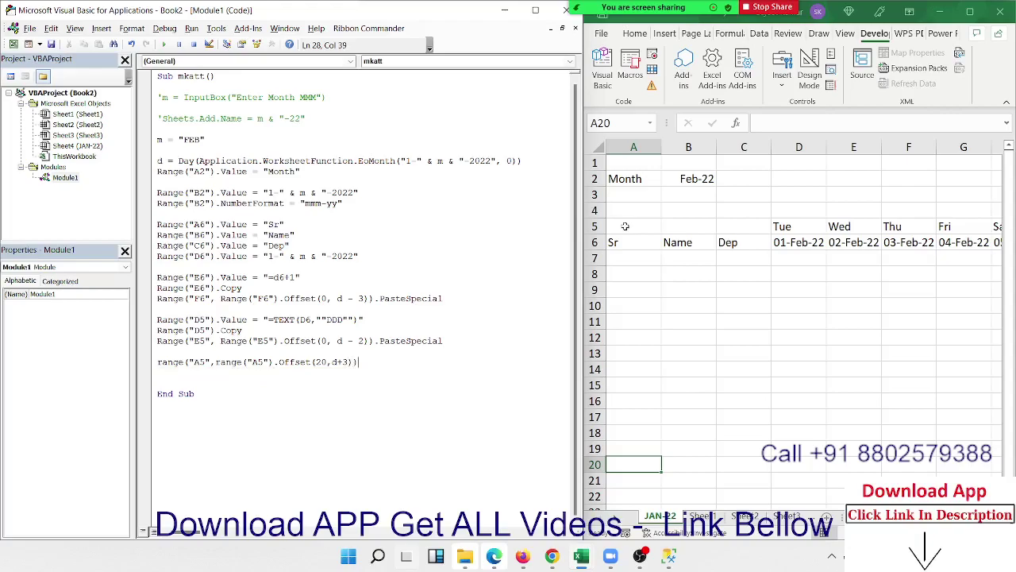
text(.bo)
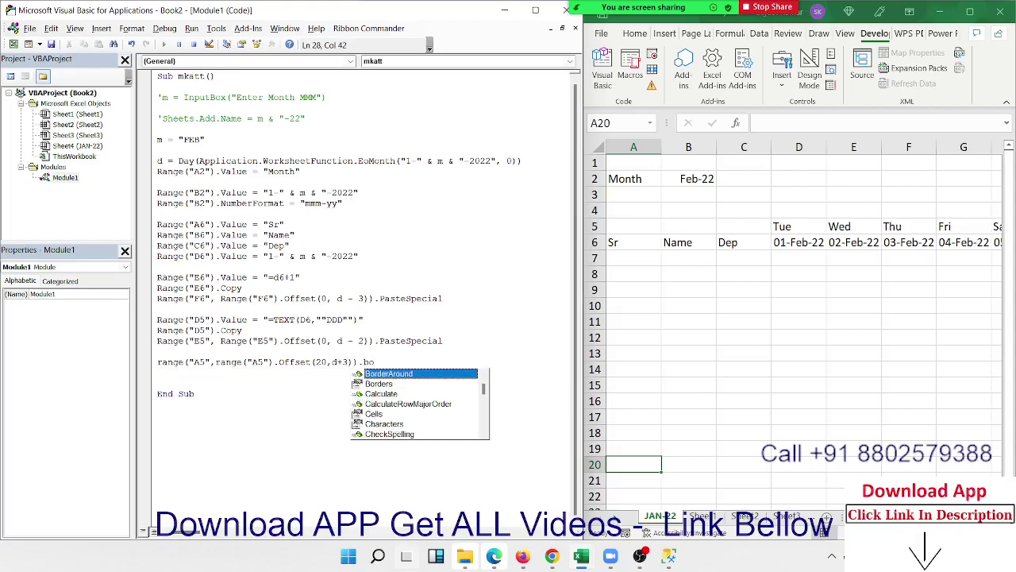
text(rders)
key(Tab)
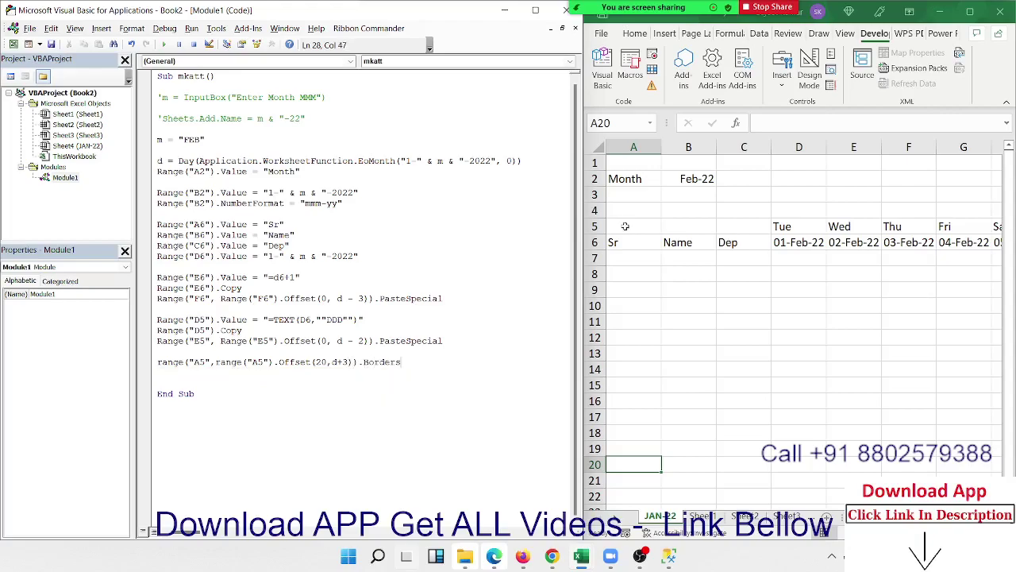
text(.li)
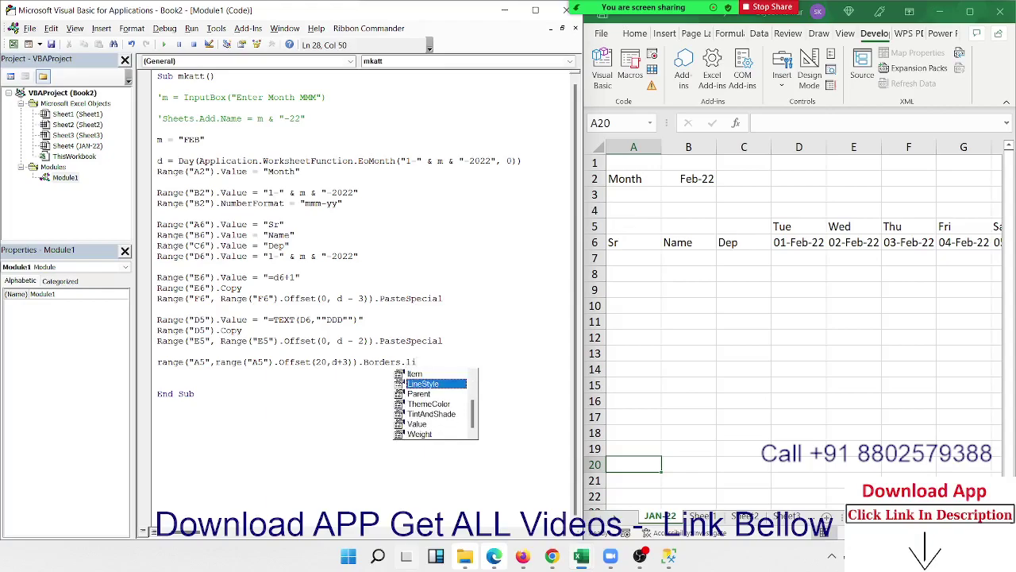
key(Tab)
text(= 1)
key(Return)
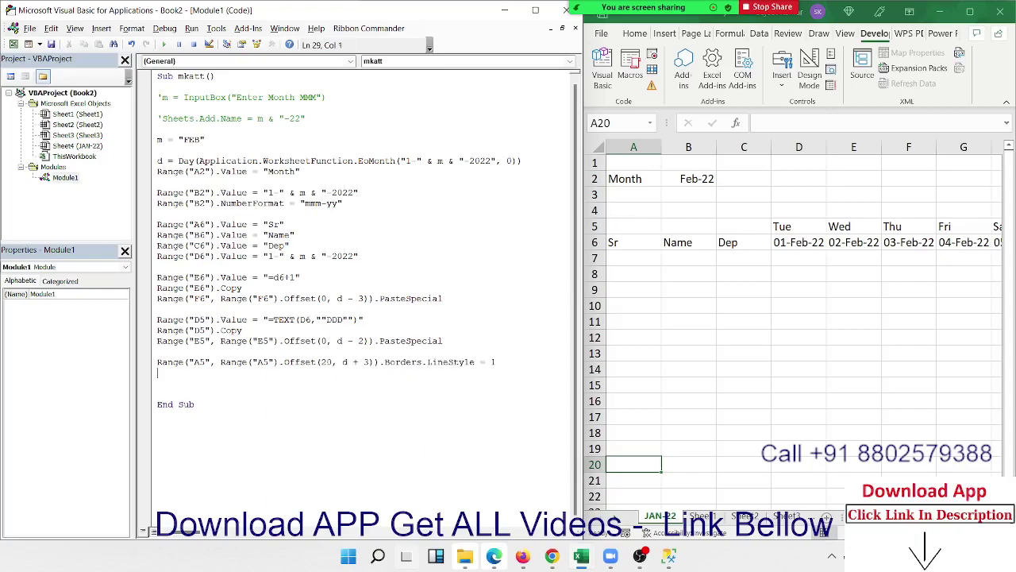
Run the macro and check that the bordered grid reaches row 25.
click(560, 235)
click(163, 45)
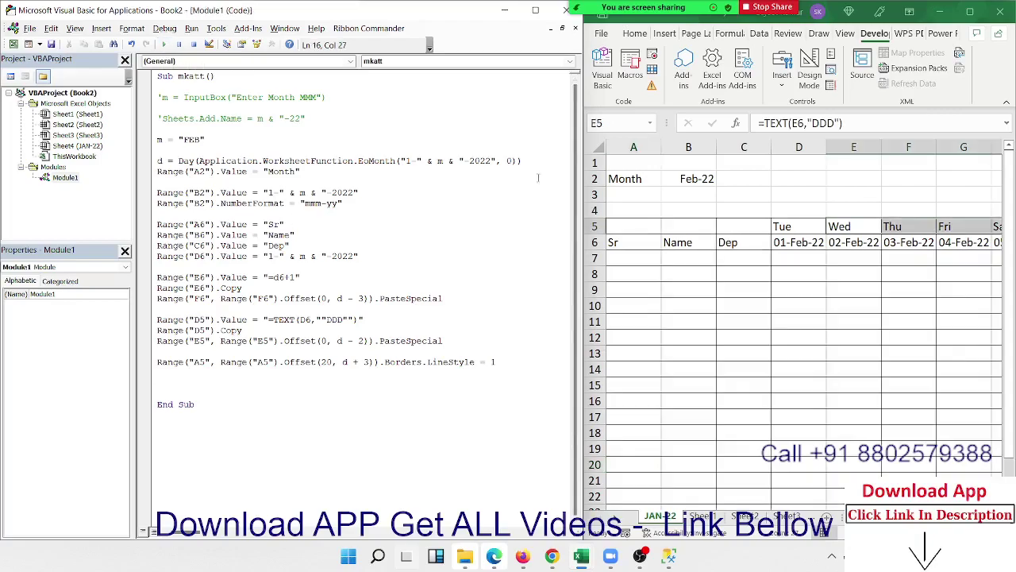
click(672, 253)
scroll(667, 286, down, 7)
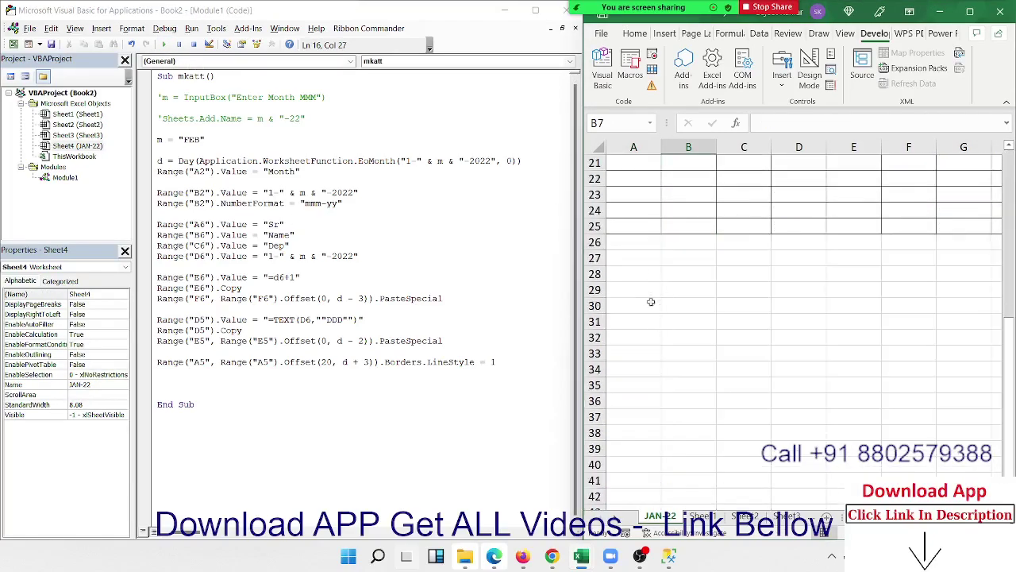
click(631, 231)
scroll(643, 262, up, 7)
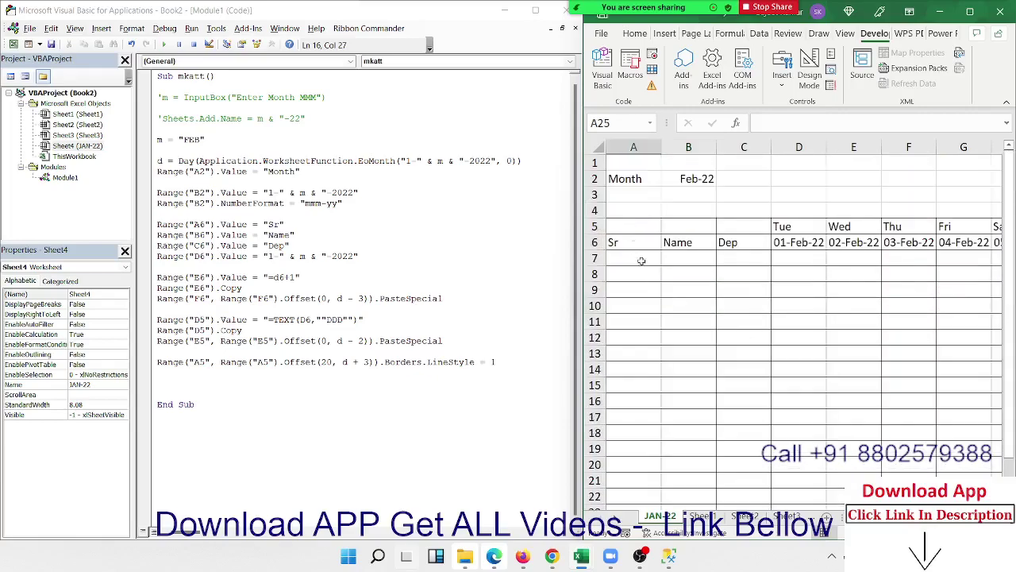
Spot the extra bordered column past the last date and change the border offset to d + 2.
click(661, 241)
key(ctrl+Right)
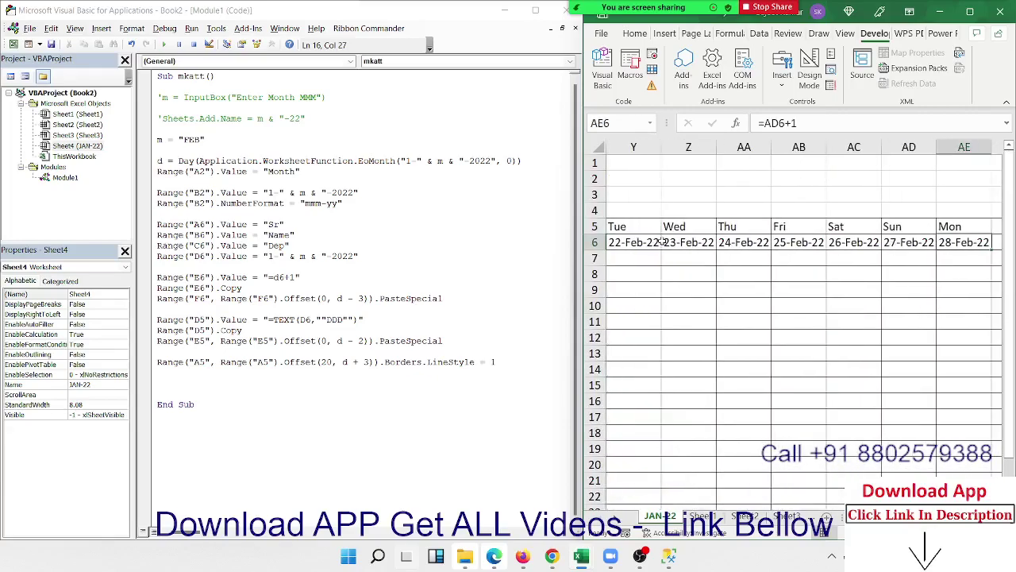
key(Right)
key(Right)
key(Left)
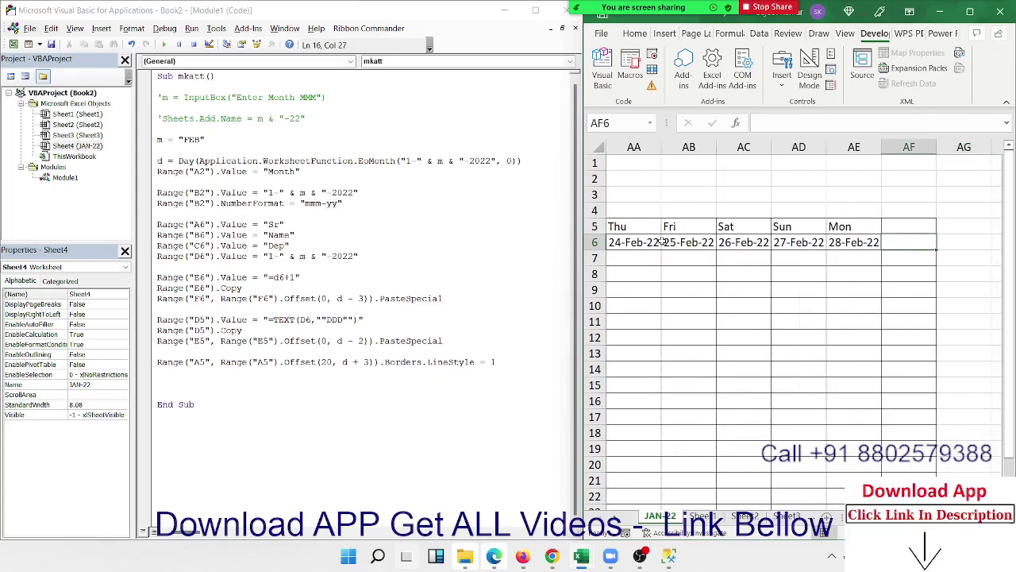
key(Left)
key(Home)
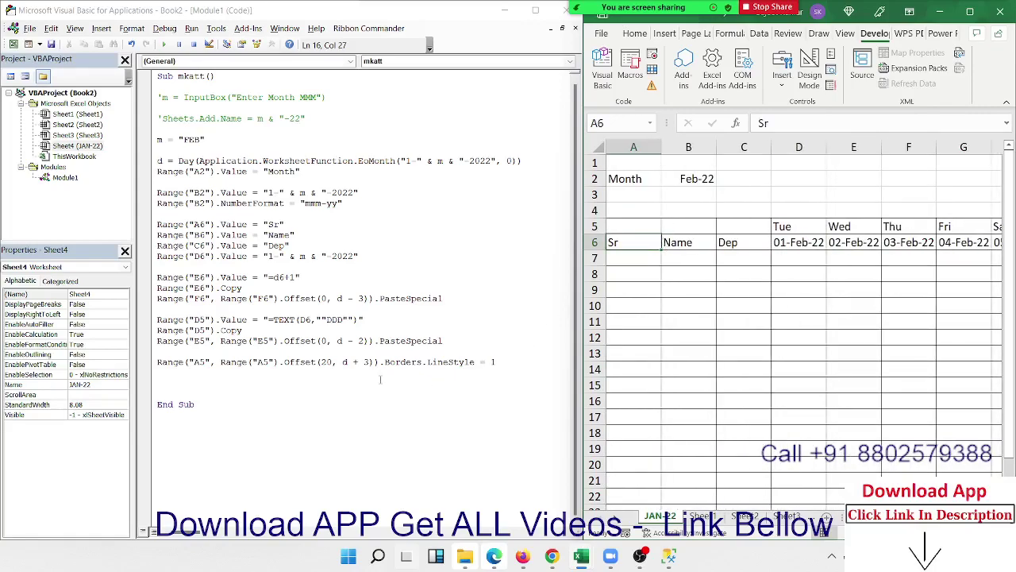
click(366, 362)
key(BackSpace)
text(2)
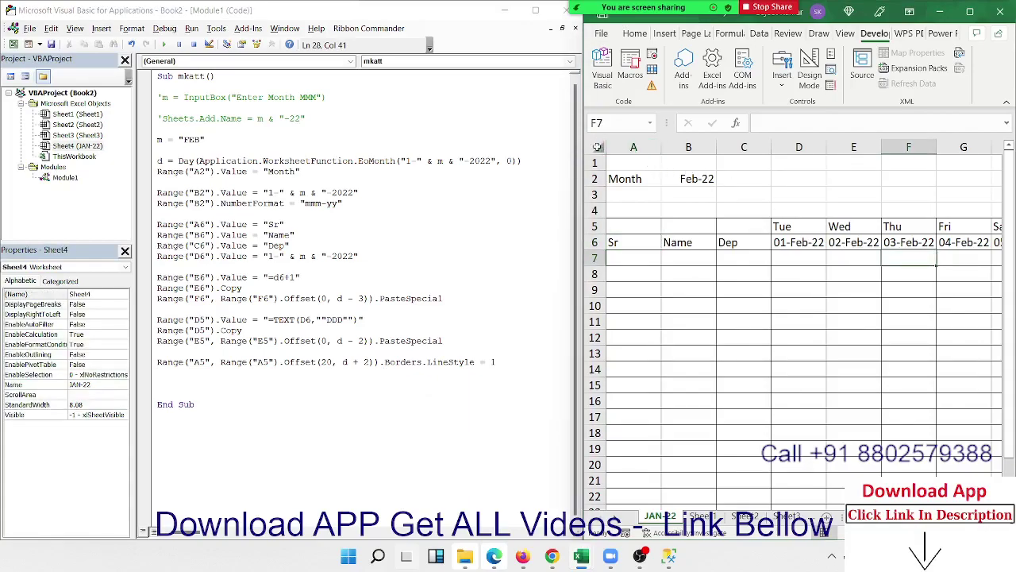
Clear the whole attendance sheet and rerun the mkatt macro.
click(597, 147)
key(Delete)
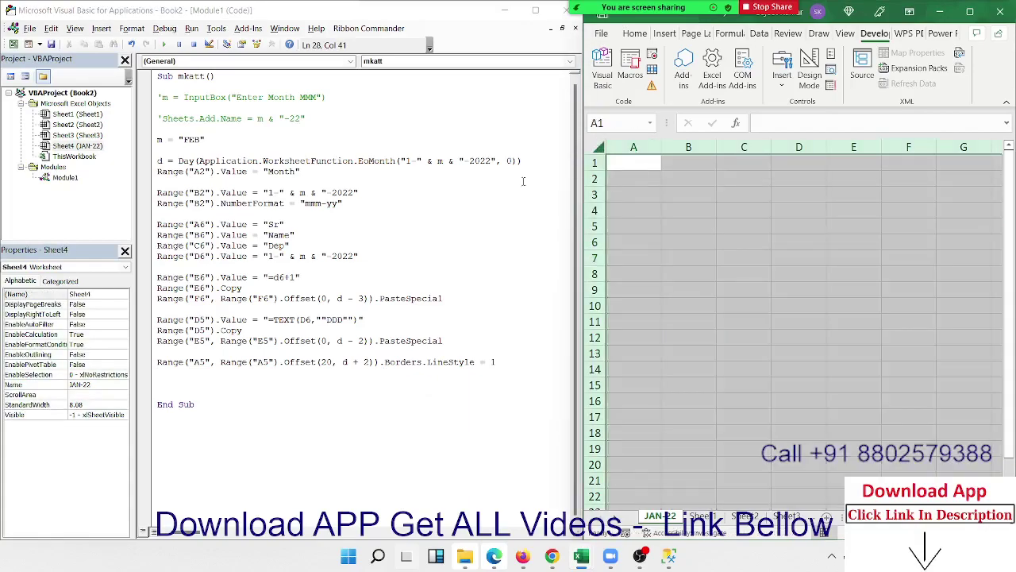
click(298, 319)
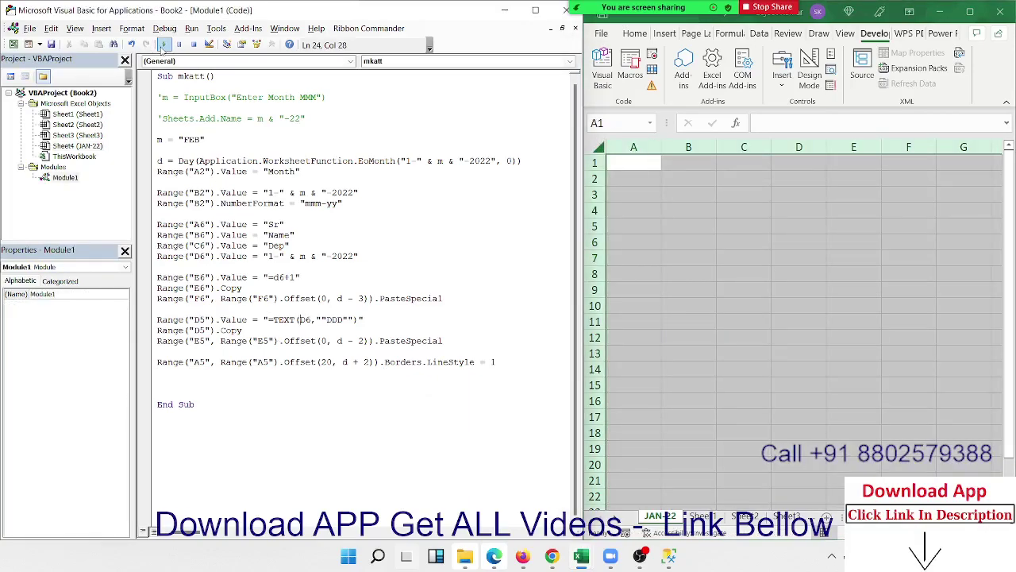
click(163, 44)
Check that row 6 runs from 01-Feb-22 to 28-Feb-22 with weekdays above.
click(732, 233)
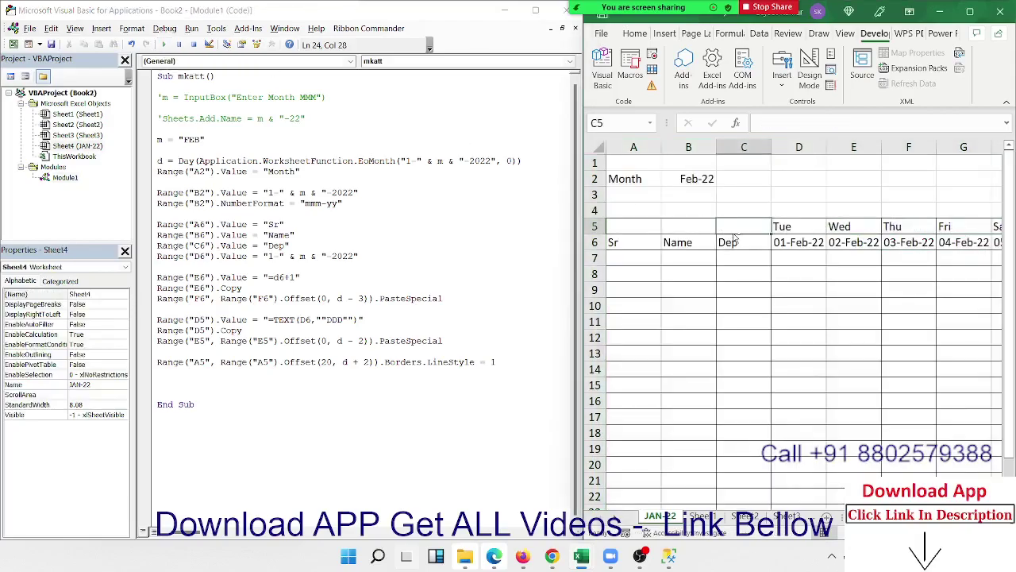
key(Right)
key(Right)
key(Down)
key(ctrl+Right)
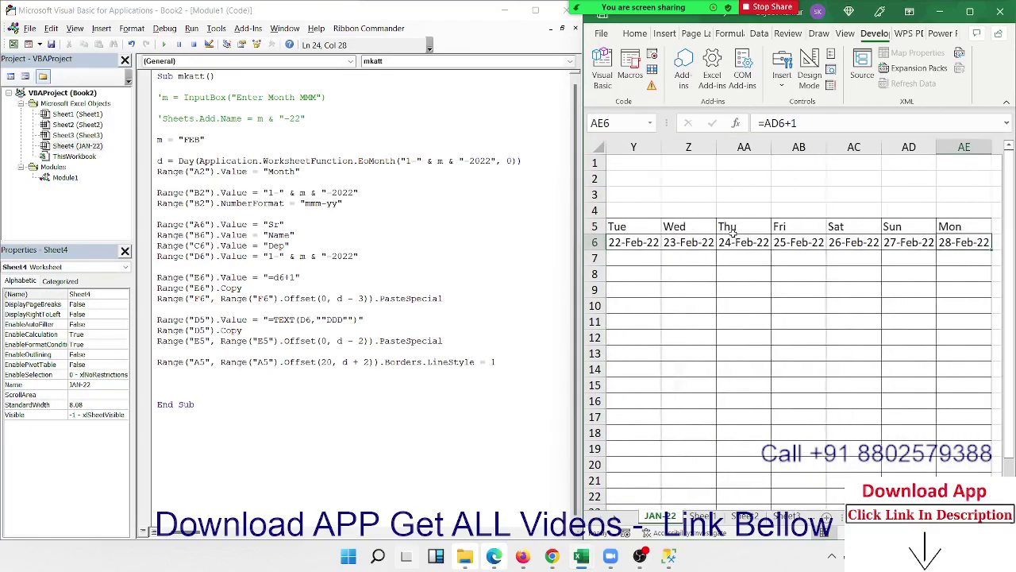
key(ctrl+Left)
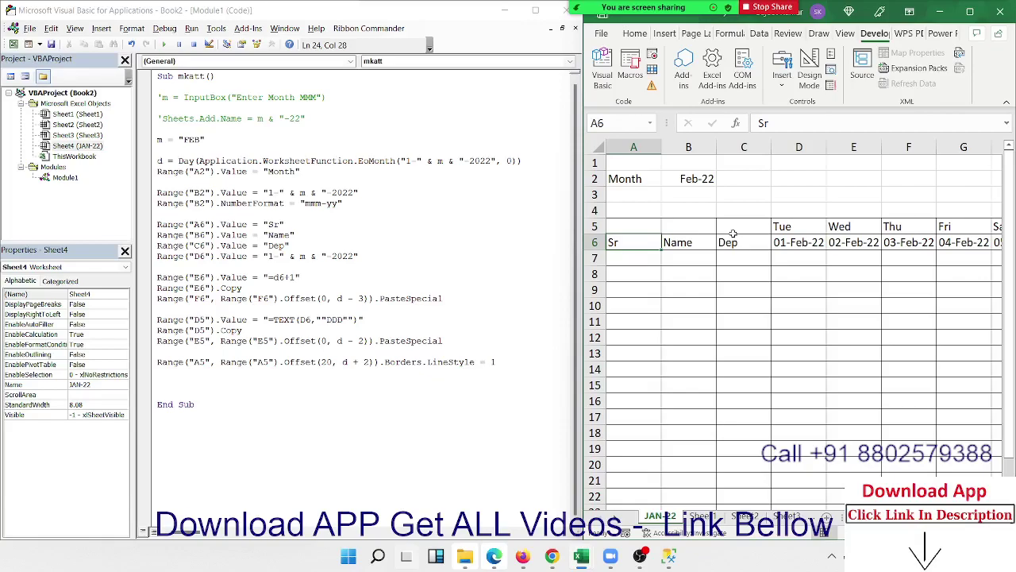
drag(159, 213, 231, 257)
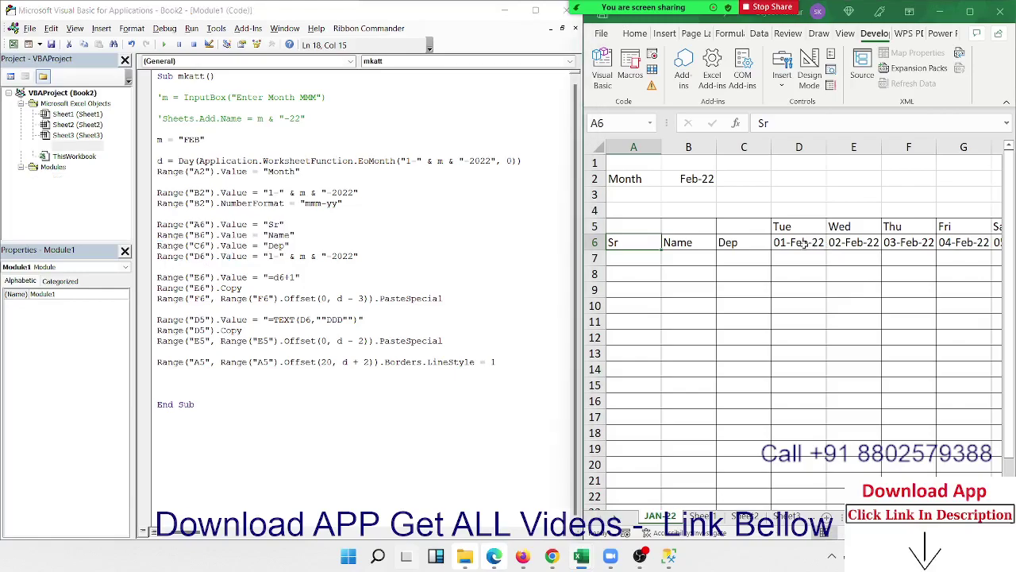
drag(801, 243, 832, 242)
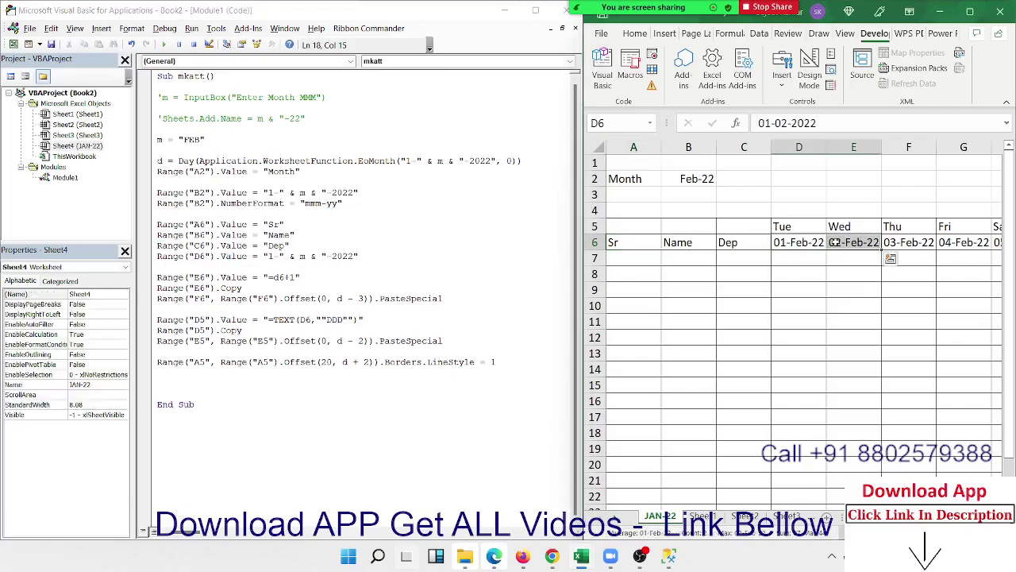
click(807, 270)
click(805, 260)
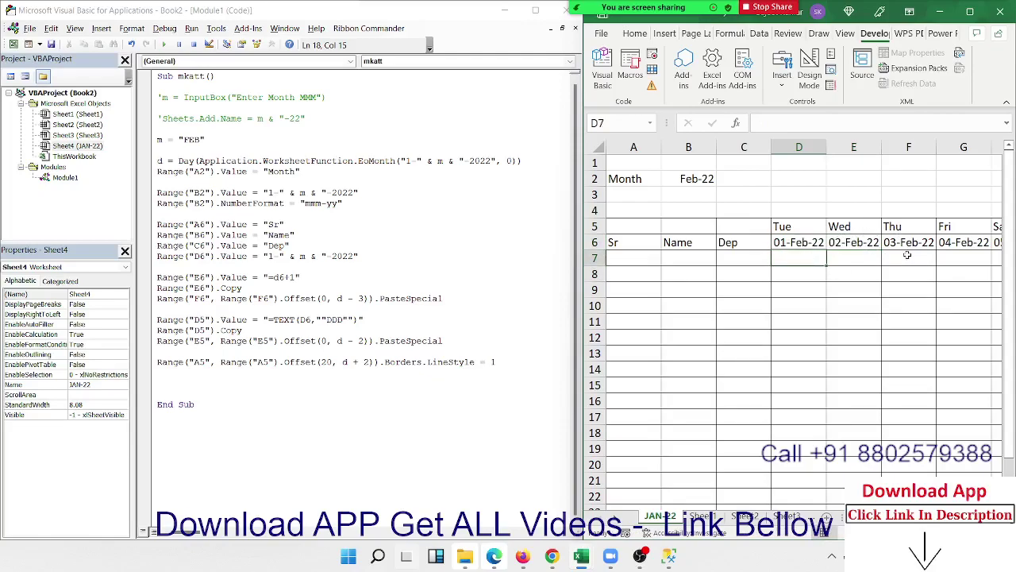
click(853, 304)
click(807, 307)
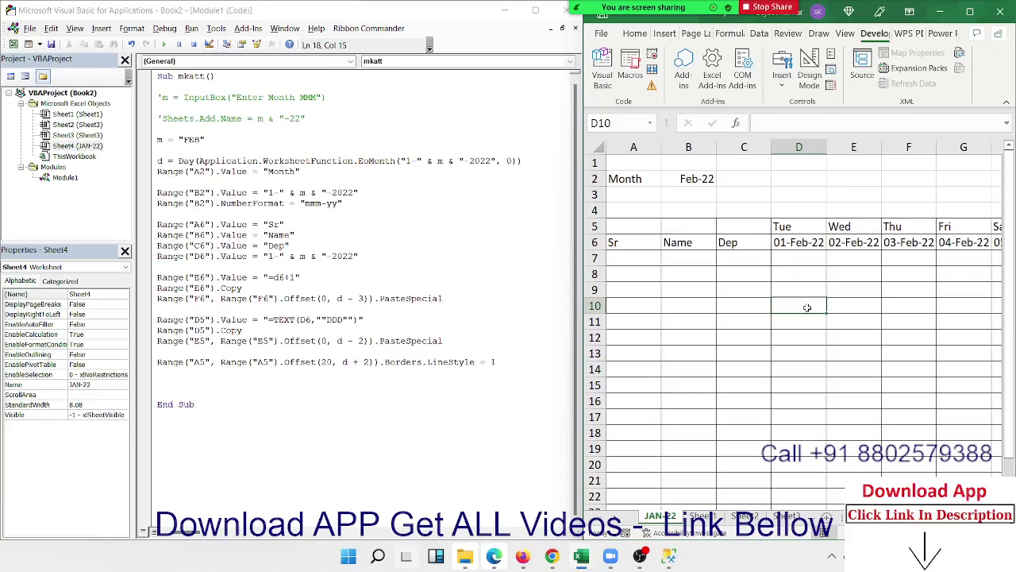
click(688, 287)
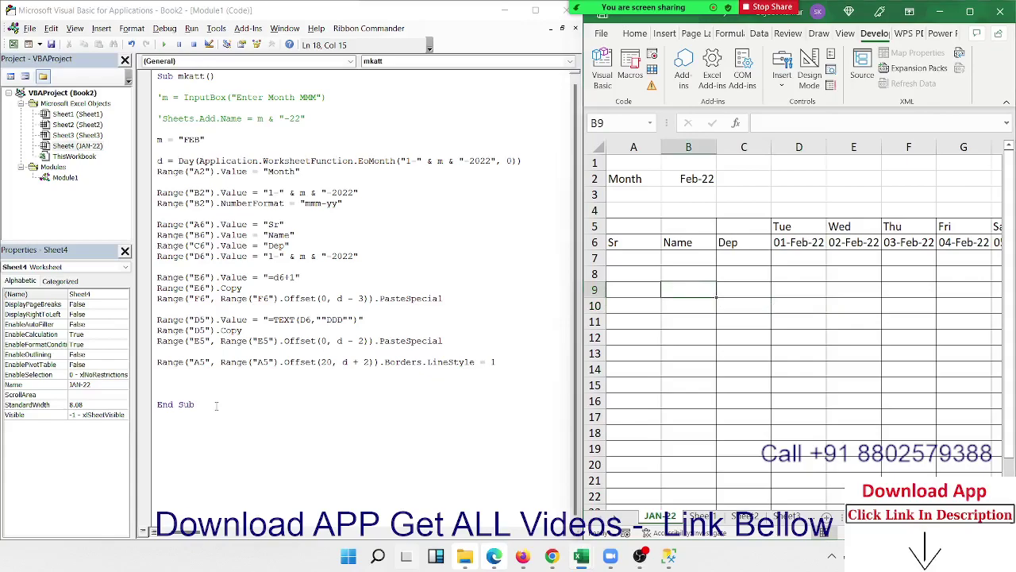
drag(143, 409, 153, 73)
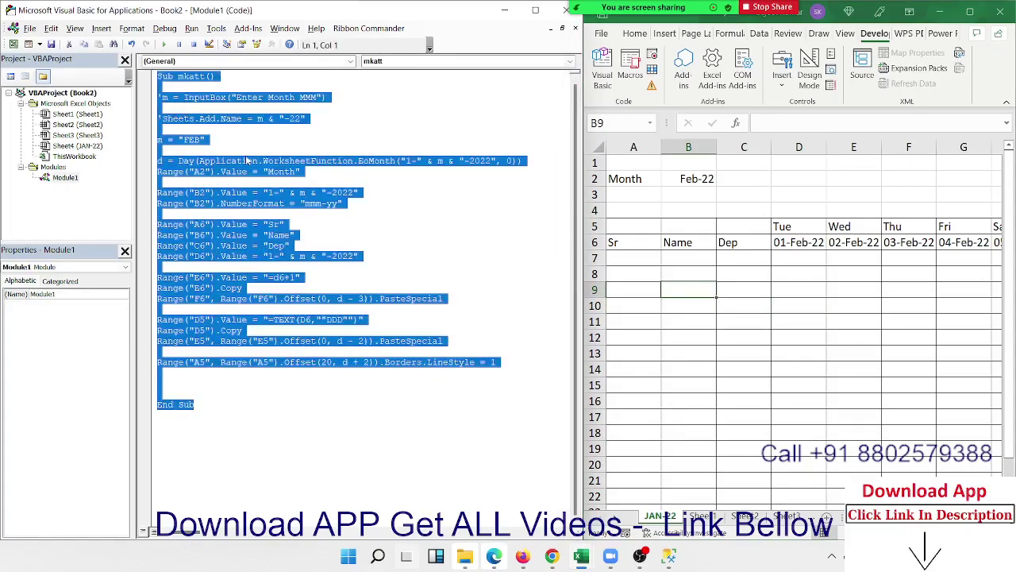
Uncomment the InputBox month prompt and the Sheets.Add.Name lines.
click(160, 96)
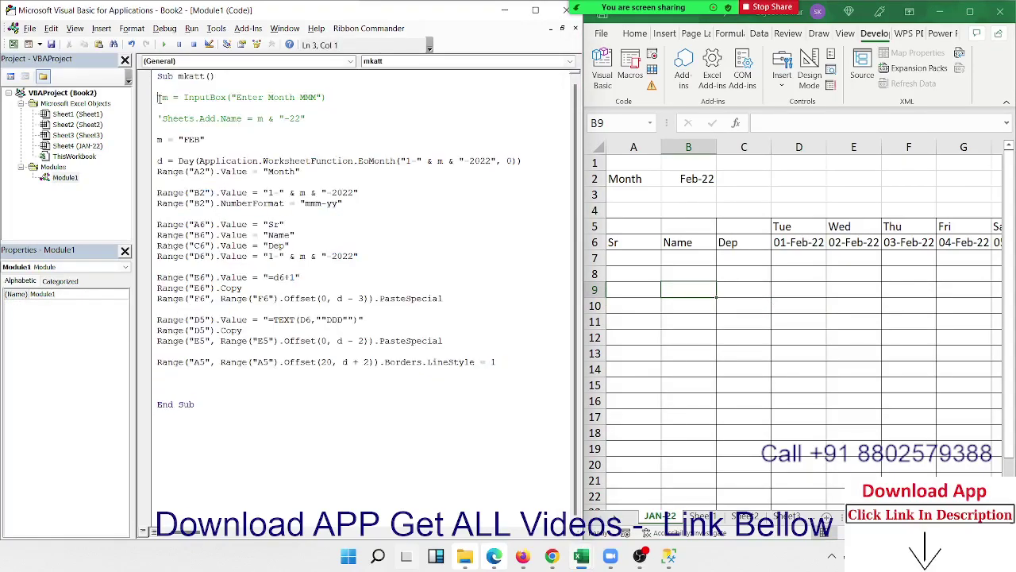
key(BackSpace)
key(Down)
key(Down)
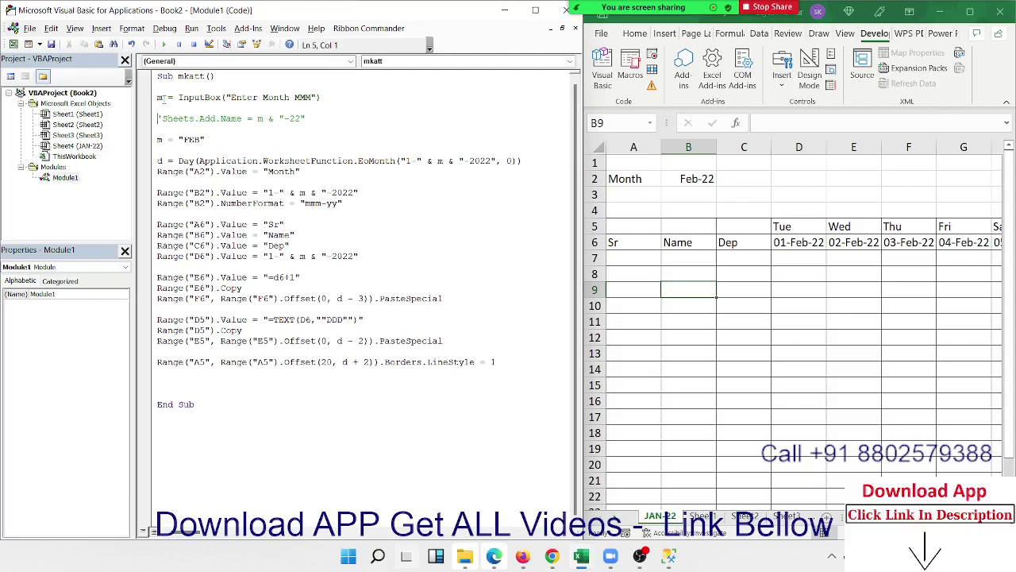
key(Delete)
key(Down)
key(Down)
Comment out m = "FEB" and copy the whole macro code.
key(shift+Down)
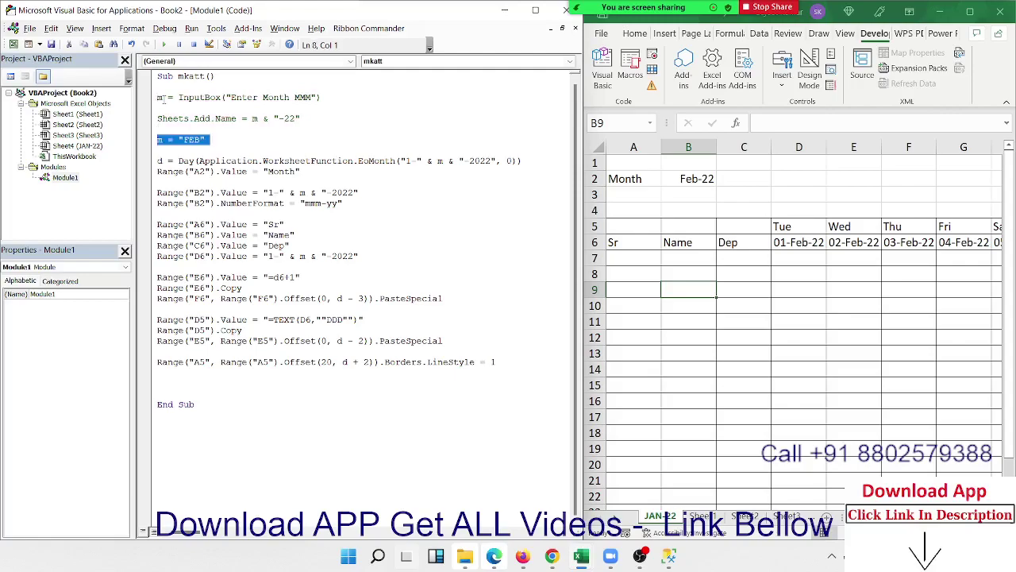
key(Up)
text(')
key(Up)
key(Up)
key(Up)
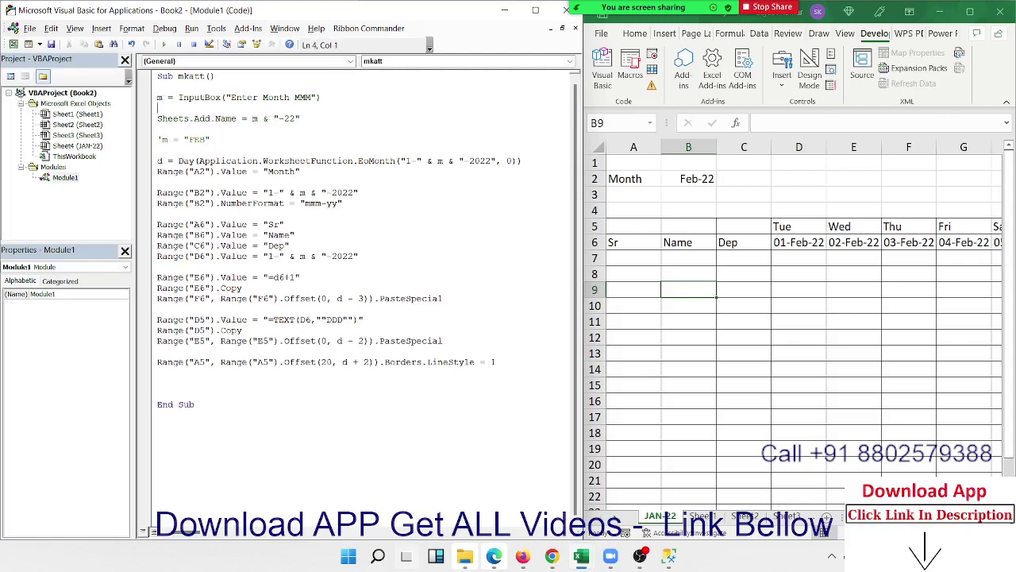
key(ctrl+a)
key(ctrl+c)
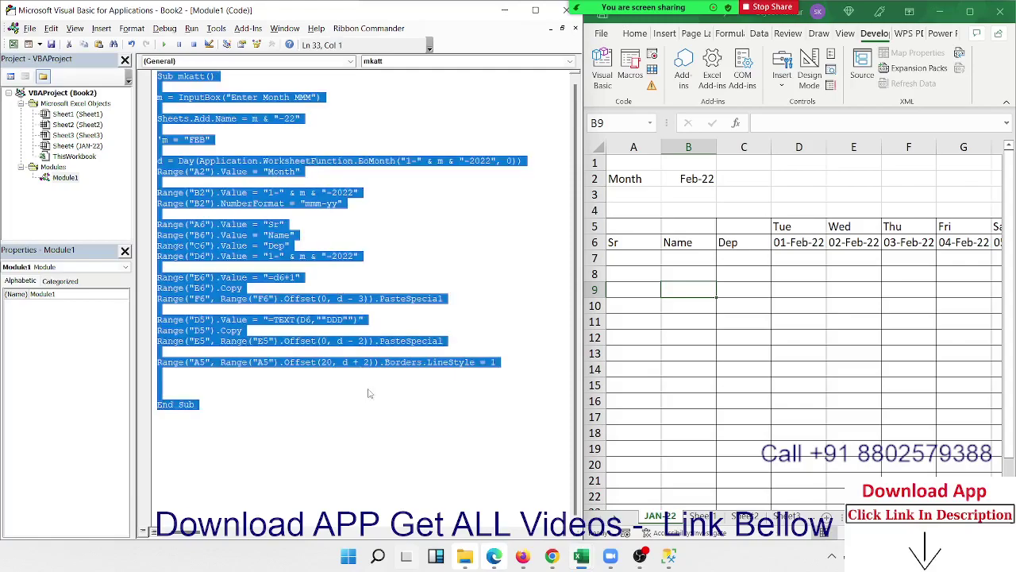
click(554, 558)
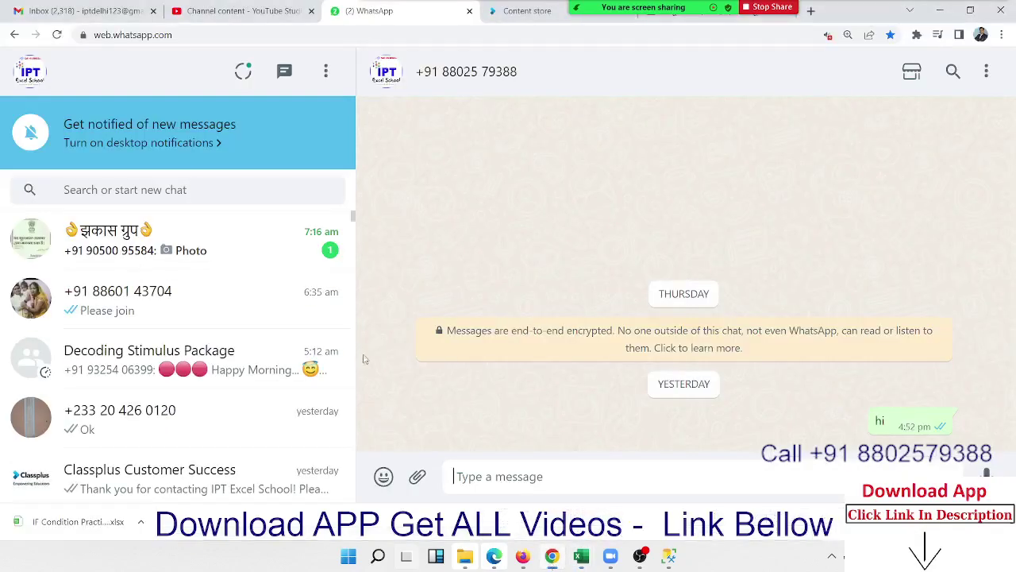
Paste and send the copied macro code in three WhatsApp chats.
click(537, 566)
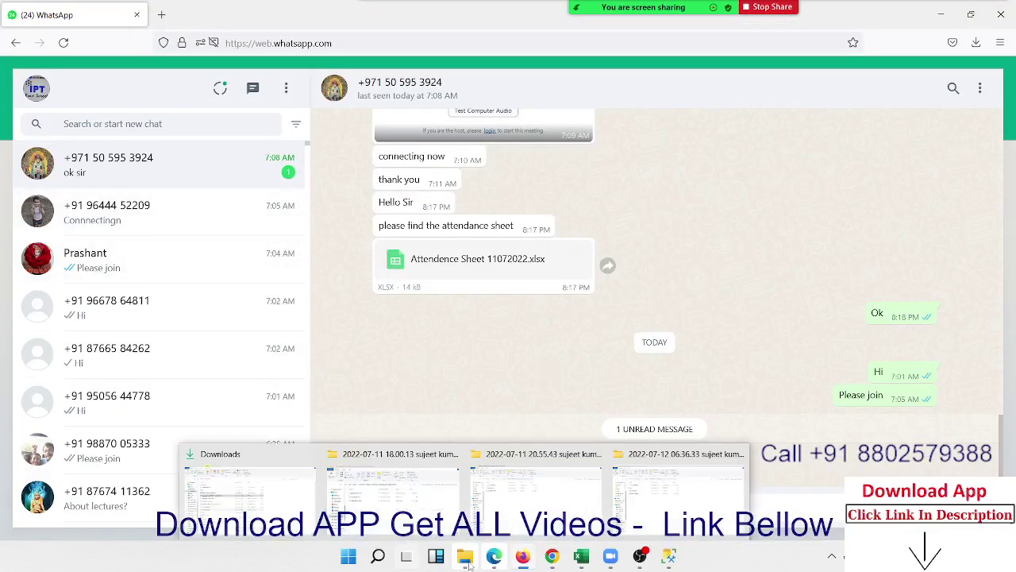
key(ctrl+v)
key(Return)
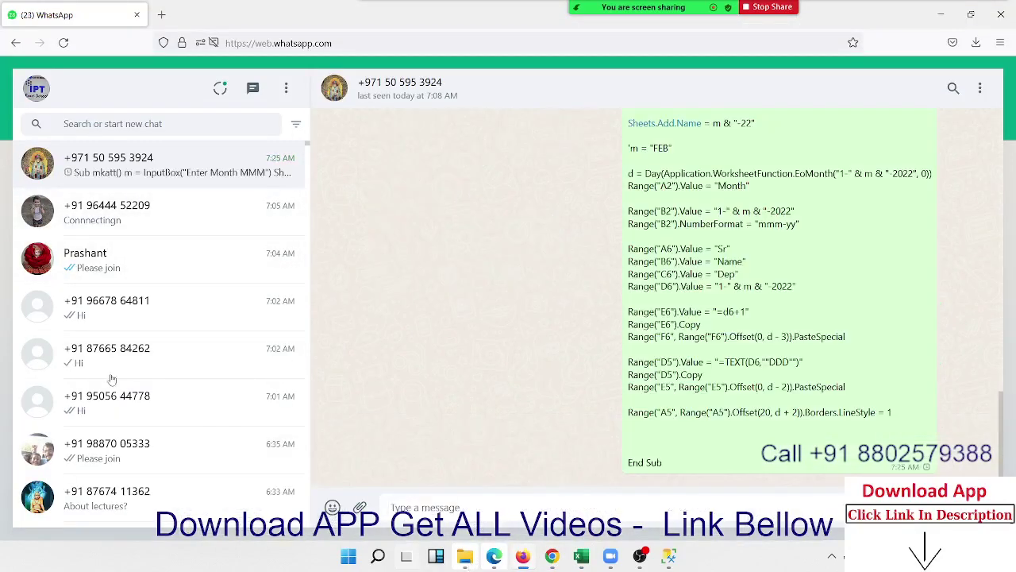
click(118, 220)
key(ctrl+v)
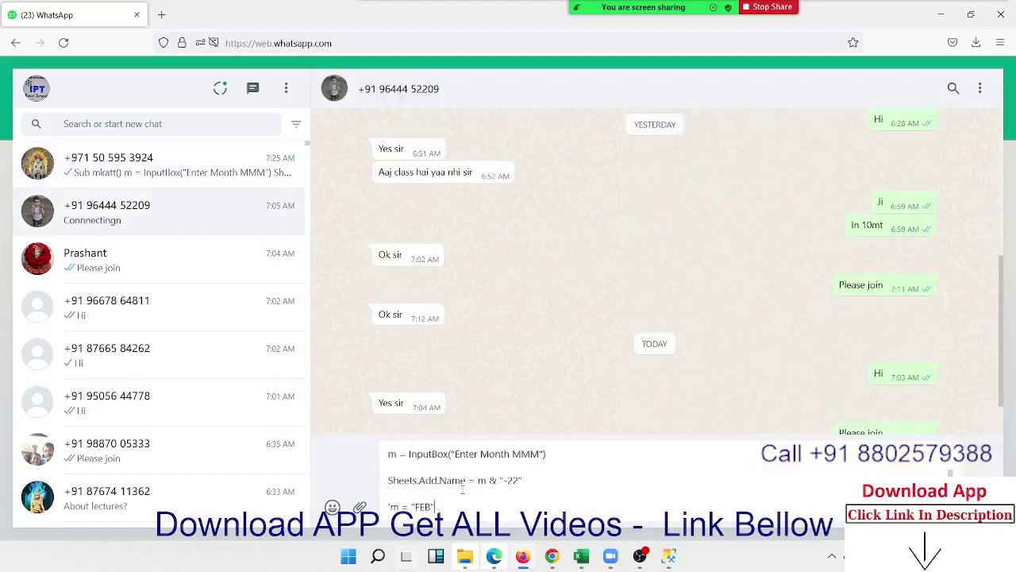
key(Return)
click(112, 273)
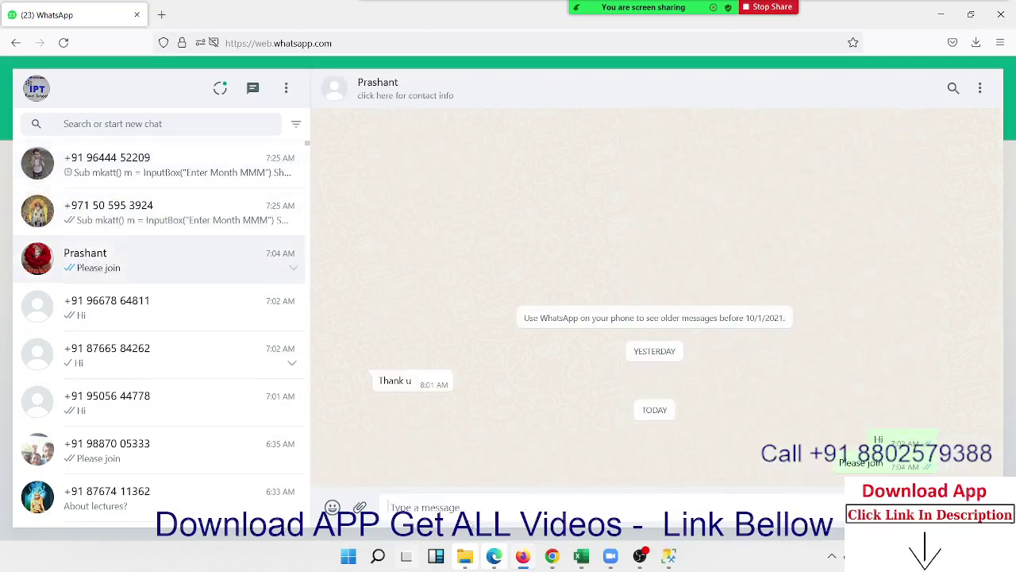
text(Sub mkatt())
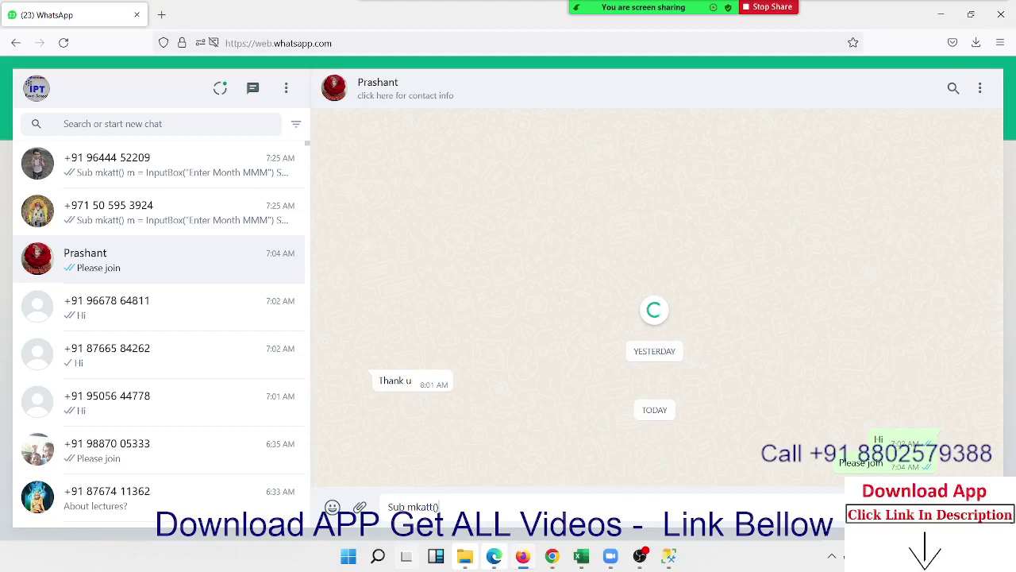
key(Return)
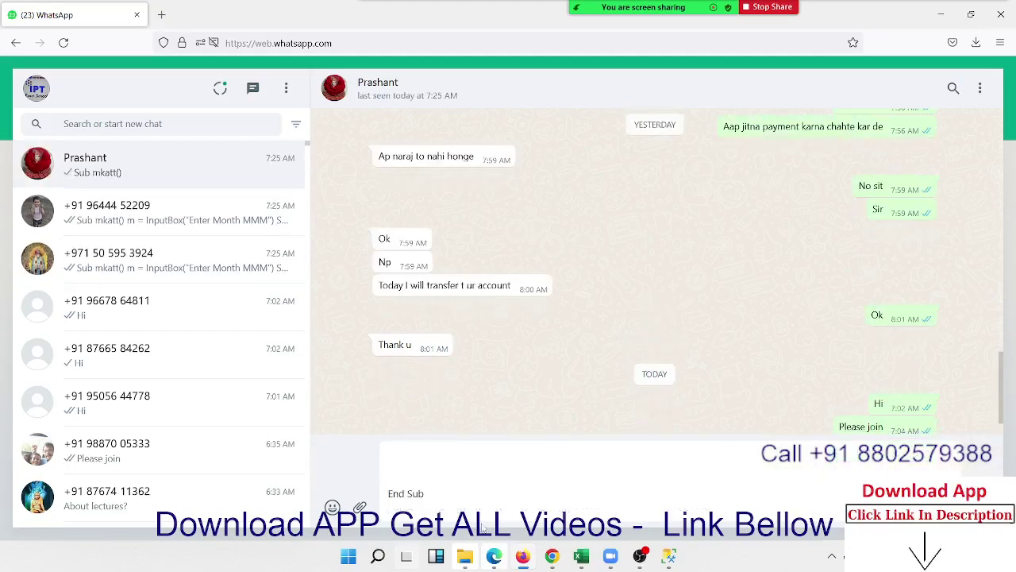